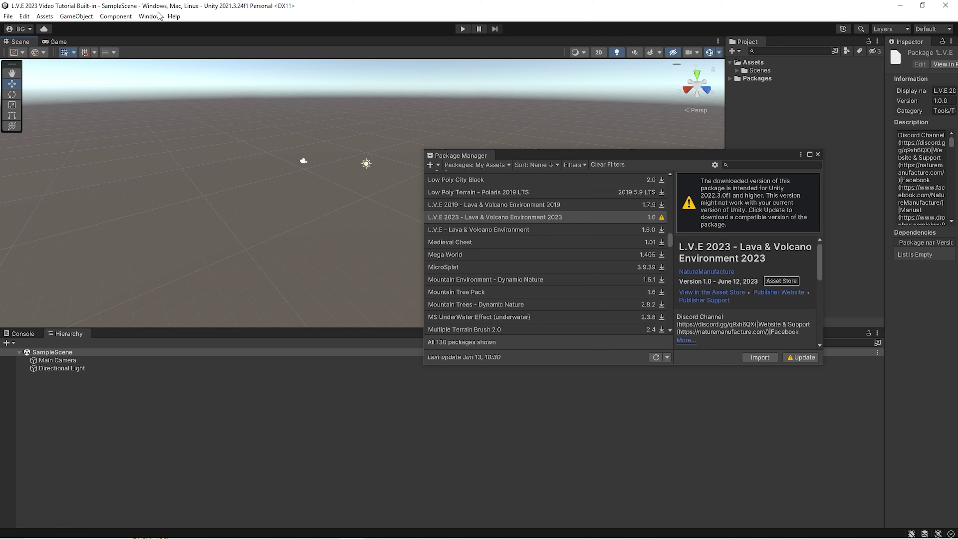
# Start importing the L.V.E 2023 - Lava & Volcano Environment 2023 asset and install its Package Manager dependencies.
pyautogui.click(149, 16)
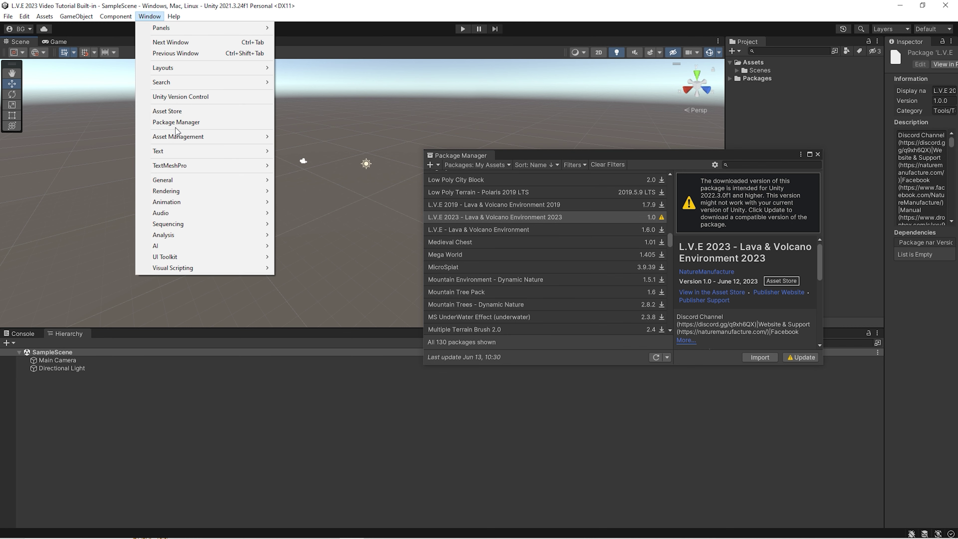
pyautogui.click(464, 217)
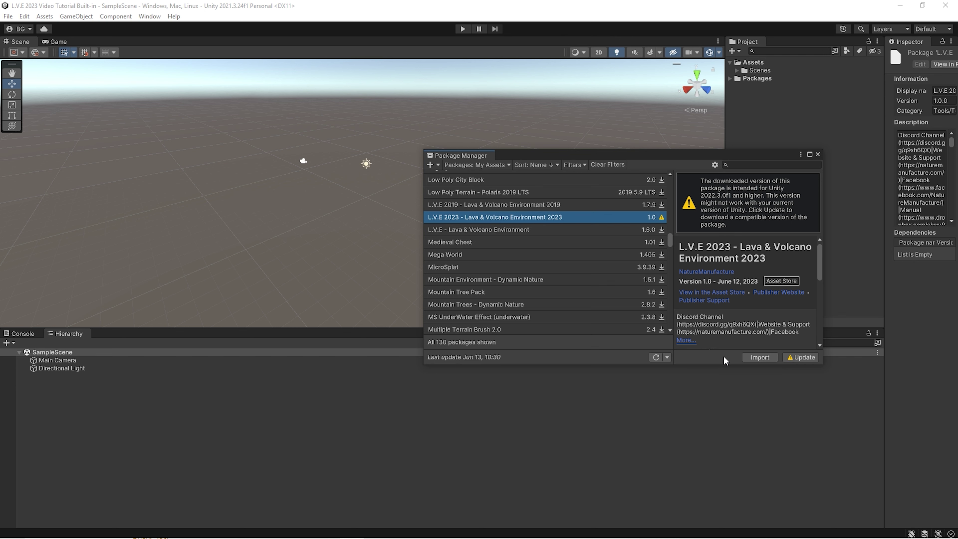
pyautogui.click(759, 357)
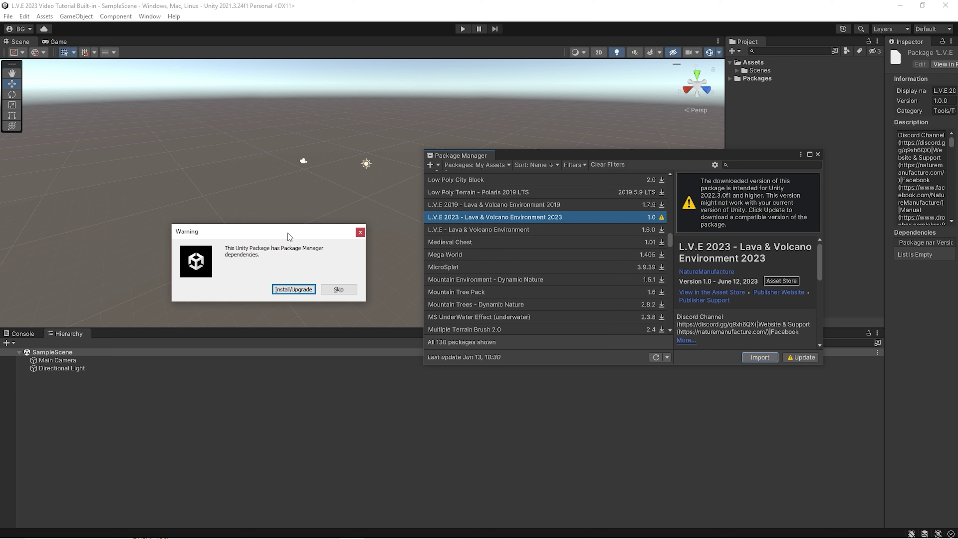
pyautogui.moveTo(290, 232); pyautogui.dragTo(330, 167)
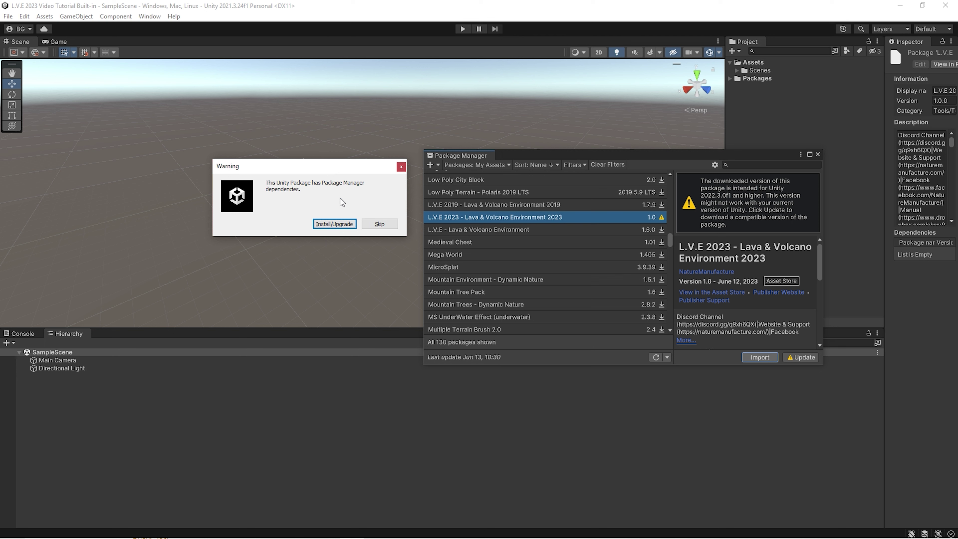
pyautogui.click(329, 225)
# Import all files of the Lava Volcano Environment package and expand the NatureManufacture Assets folder in the project.
pyautogui.moveTo(680, 195); pyautogui.dragTo(814, 155)
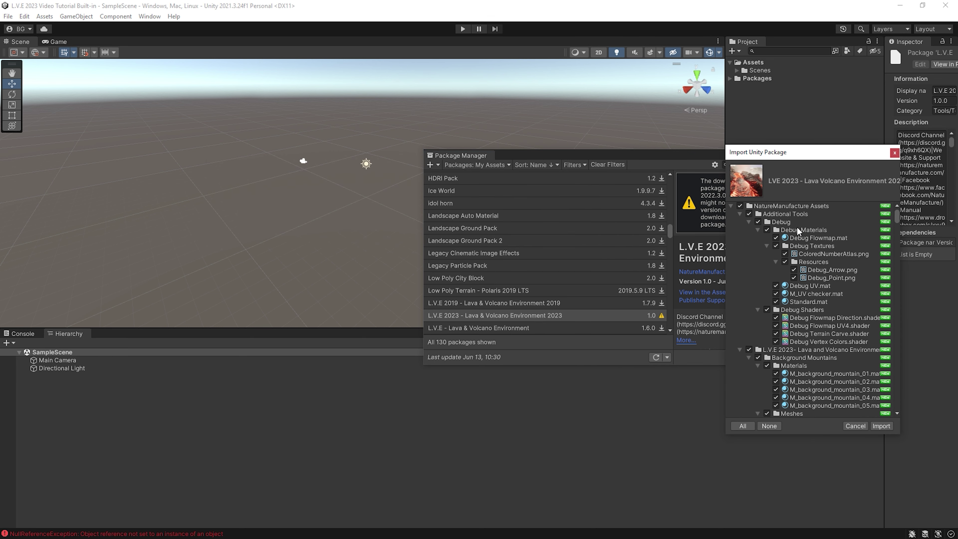
pyautogui.scroll(-5, 831, 272)
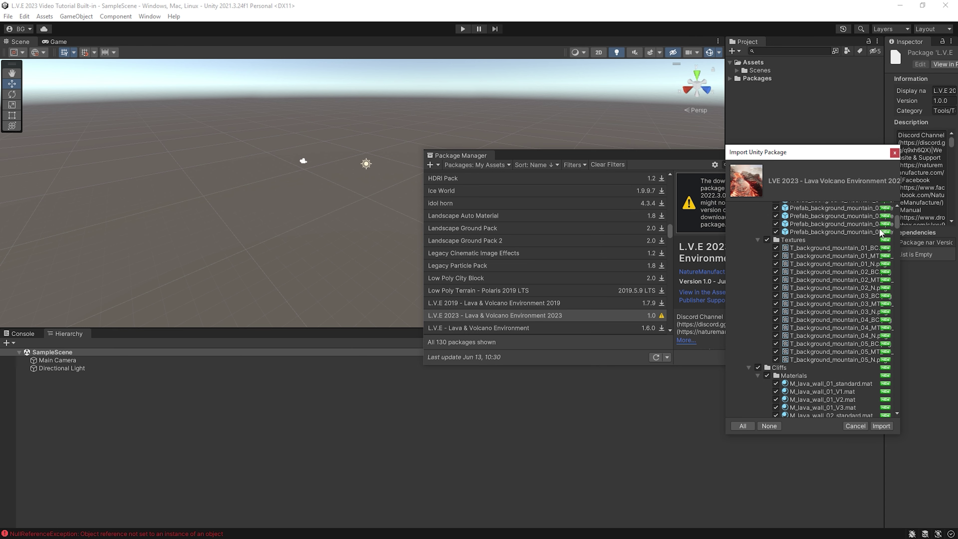
pyautogui.moveTo(898, 230); pyautogui.dragTo(903, 423)
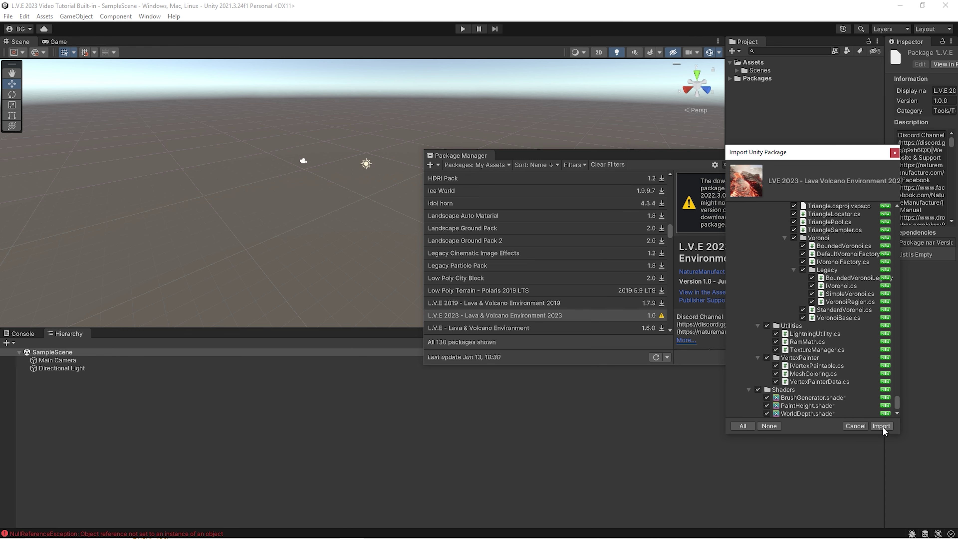
pyautogui.click(882, 427)
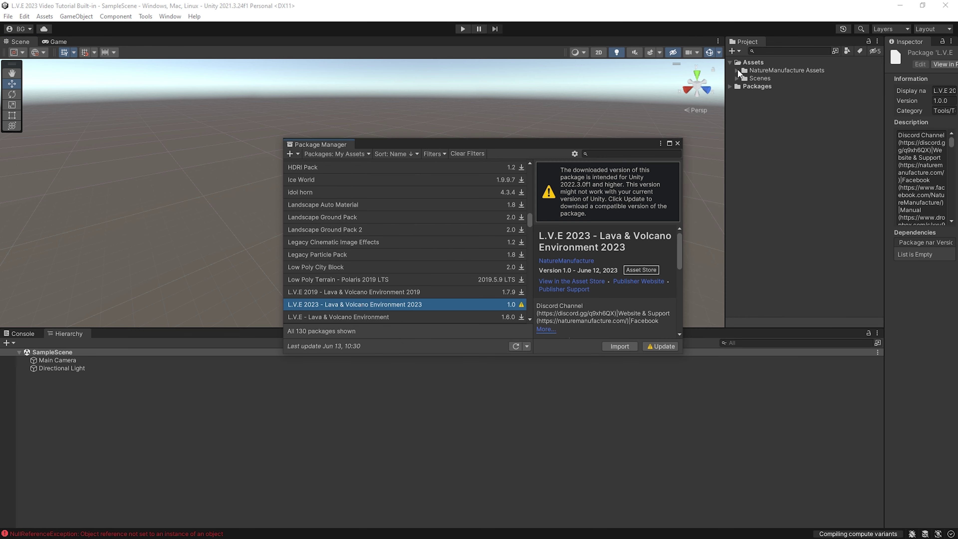
pyautogui.click(737, 70)
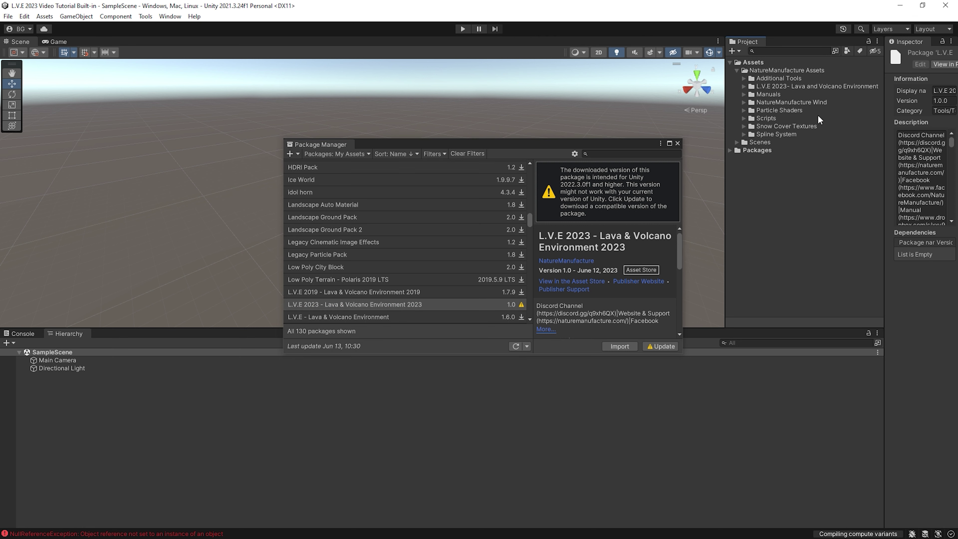
# Check the Mathematics and Shader Graph packages among the packages installed in the project.
pyautogui.click(338, 154)
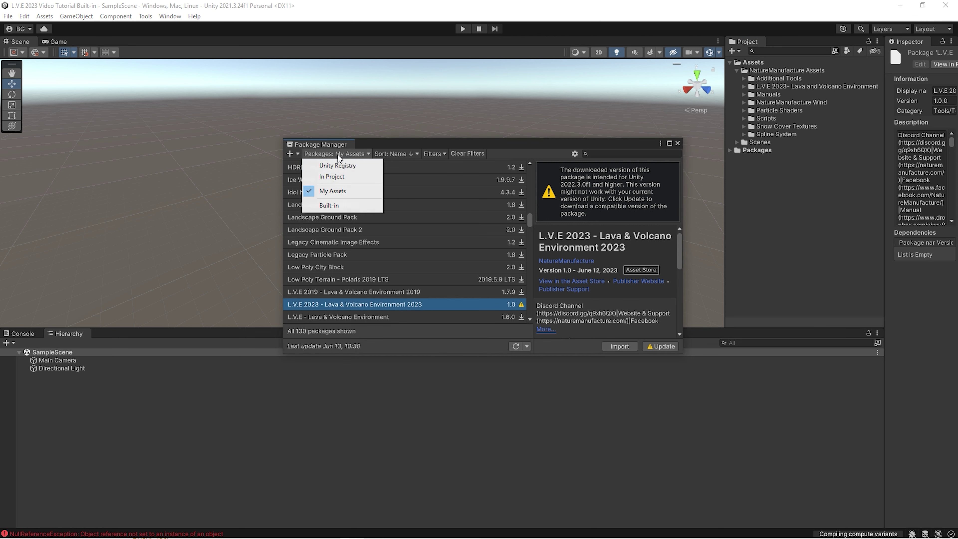
pyautogui.click(338, 166)
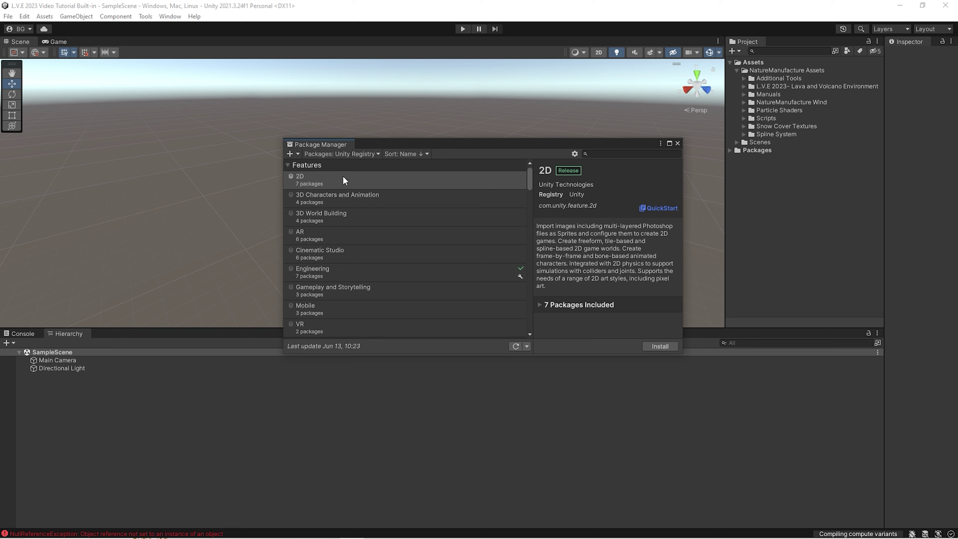
pyautogui.click(337, 153)
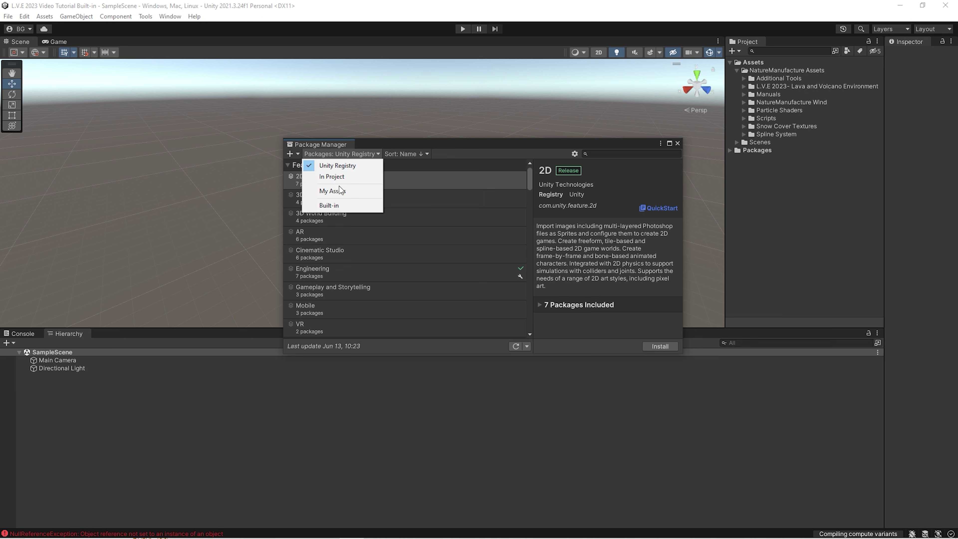
pyautogui.click(335, 177)
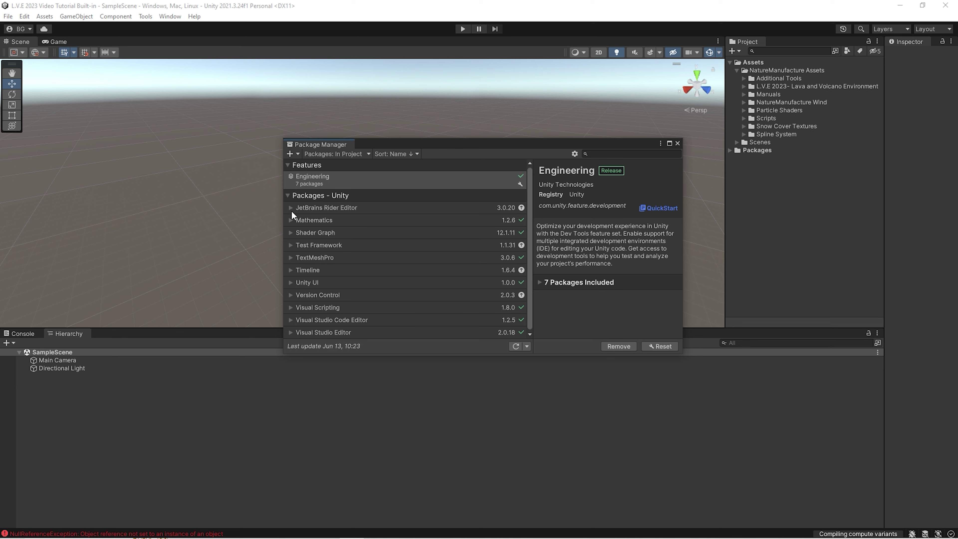
pyautogui.click(292, 219)
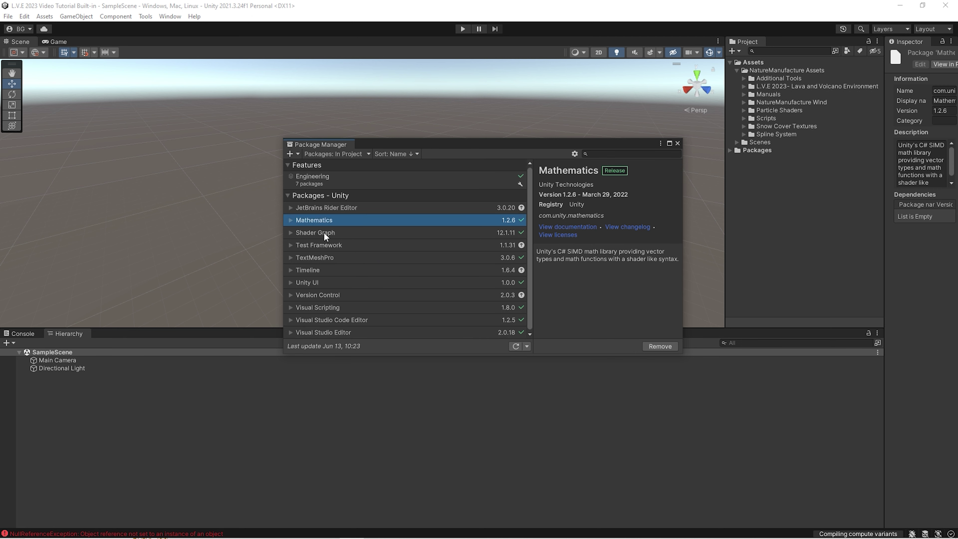
pyautogui.click(303, 233)
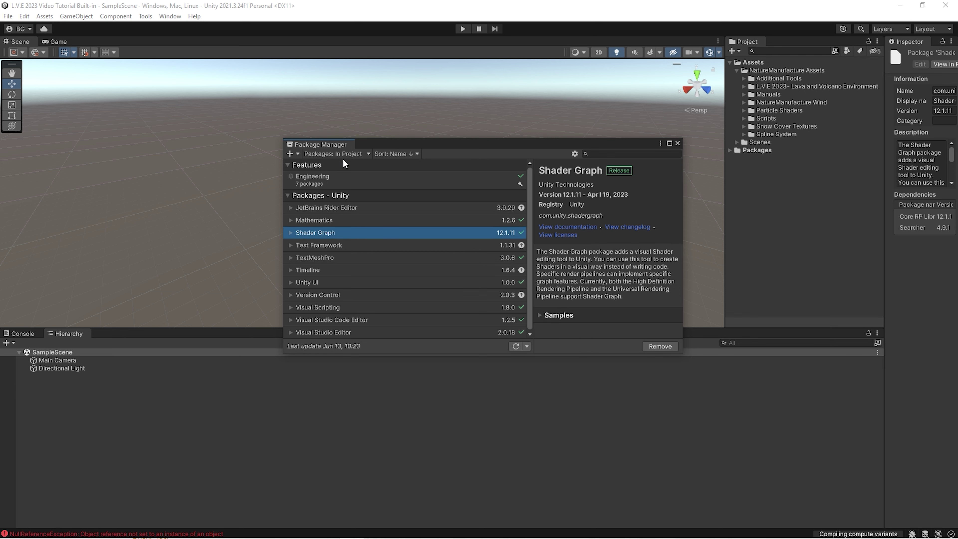
# Find the Post Processing package in the Unity Registry, install it and close the Package Manager.
pyautogui.click(324, 155)
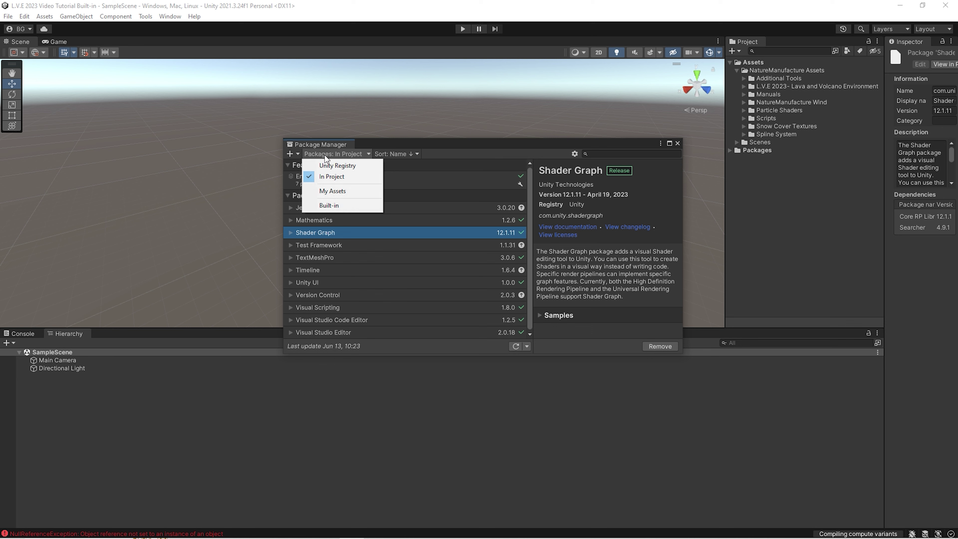
pyautogui.click(334, 168)
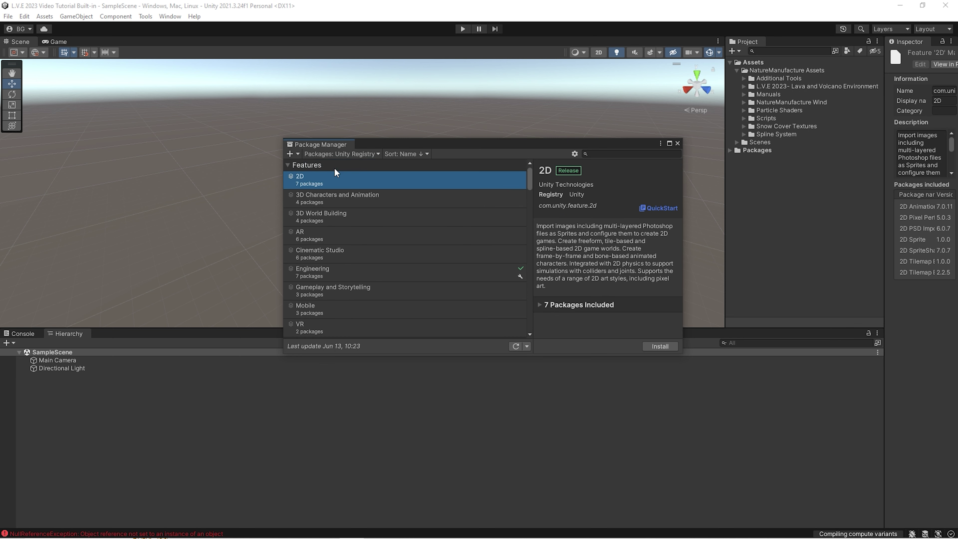
pyautogui.click(611, 154)
pyautogui.write('post')
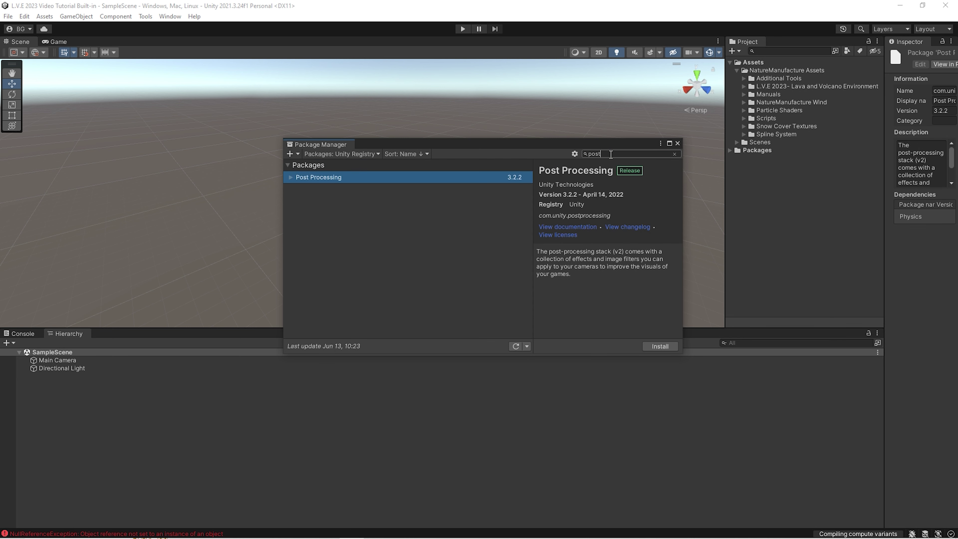
pyautogui.click(660, 346)
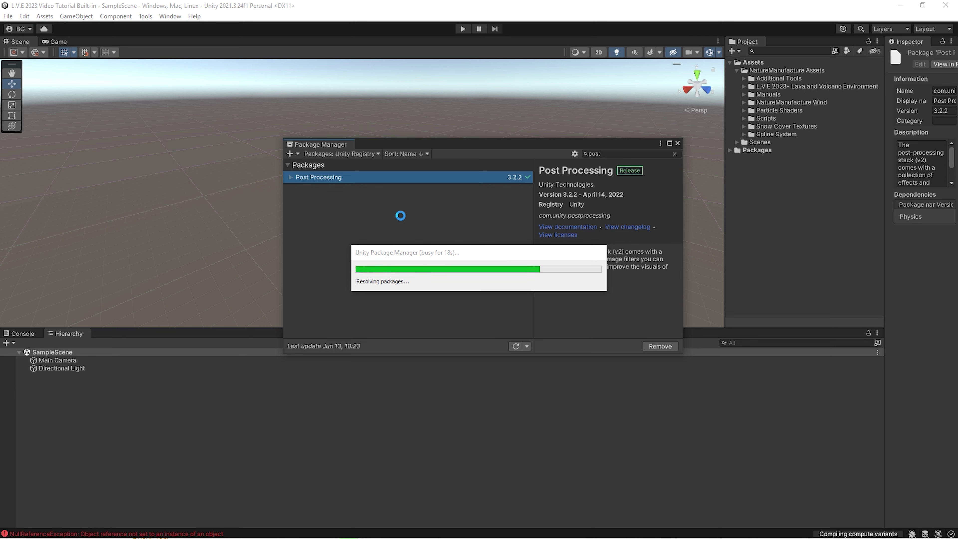
pyautogui.click(677, 143)
# Open the project settings and check the rendering Color Space of the Player.
pyautogui.click(24, 16)
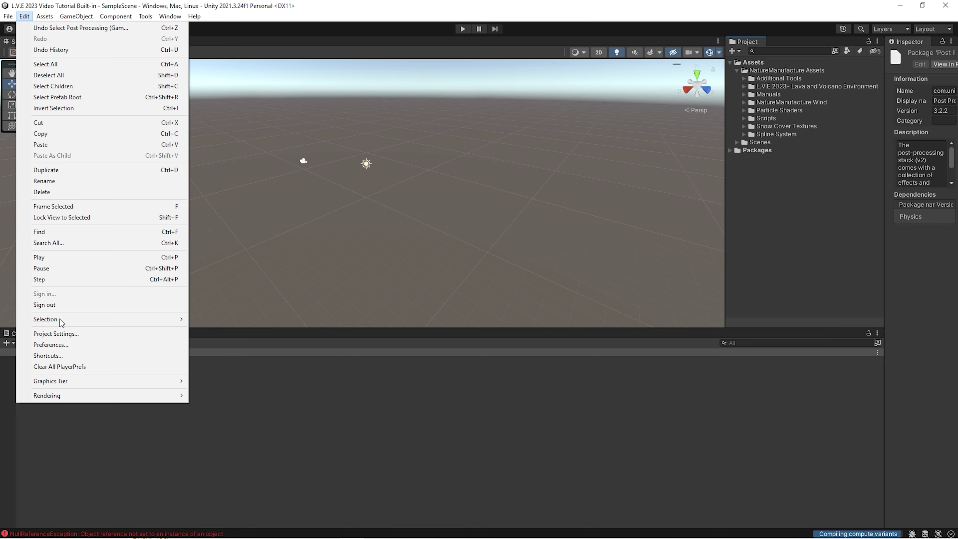
pyautogui.click(56, 334)
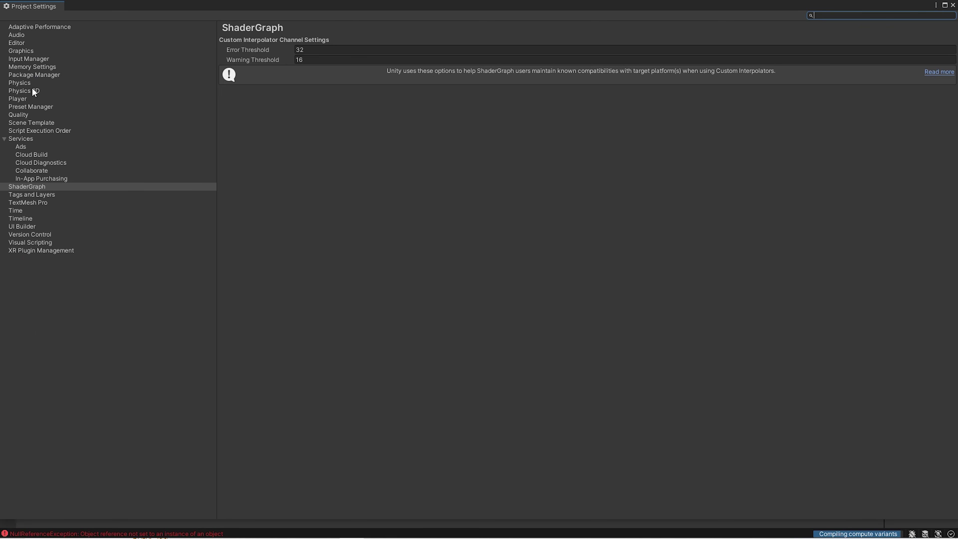
pyautogui.click(22, 51)
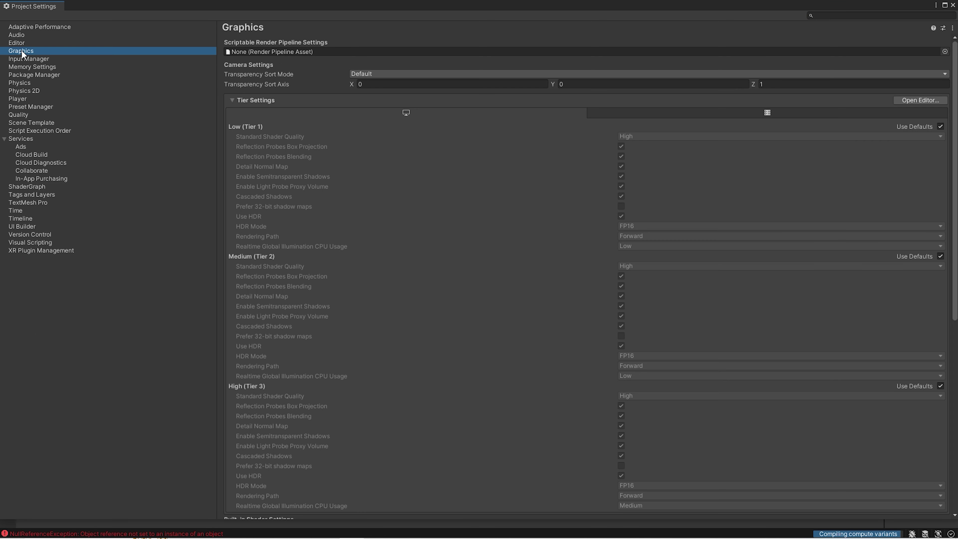
pyautogui.click(28, 100)
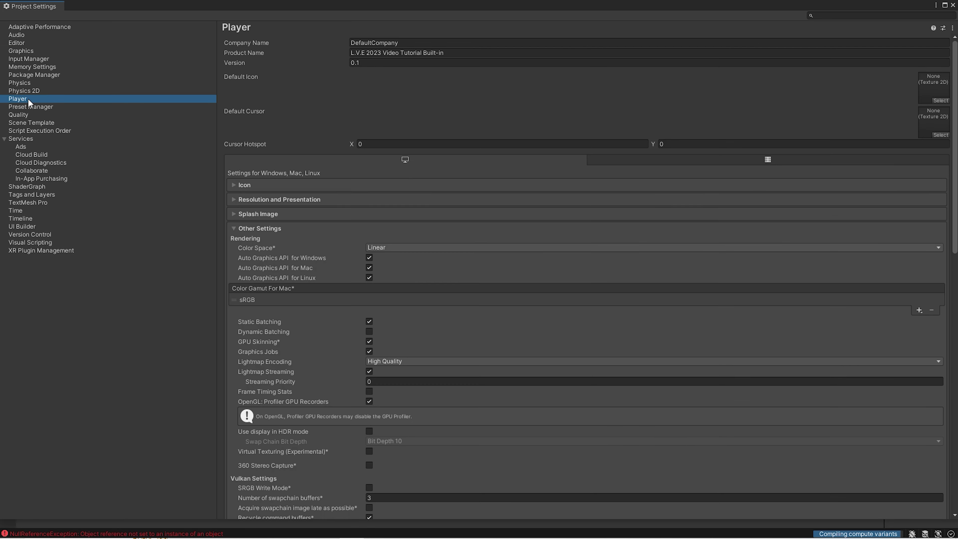
pyautogui.click(373, 249)
pyautogui.click(358, 246)
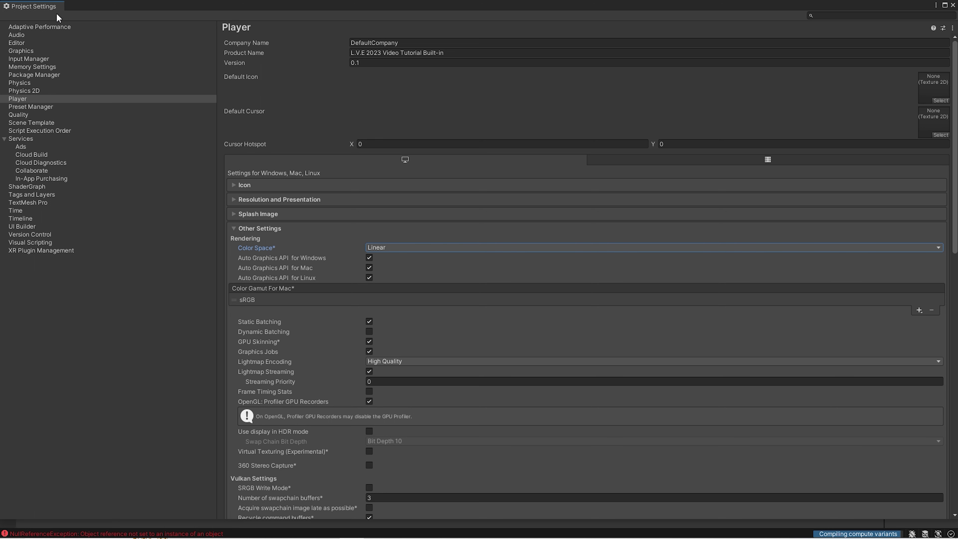
# In the Graphics settings, disable Use Defaults for High (Tier 3) and set its Rendering Path to Deferred.
pyautogui.click(26, 52)
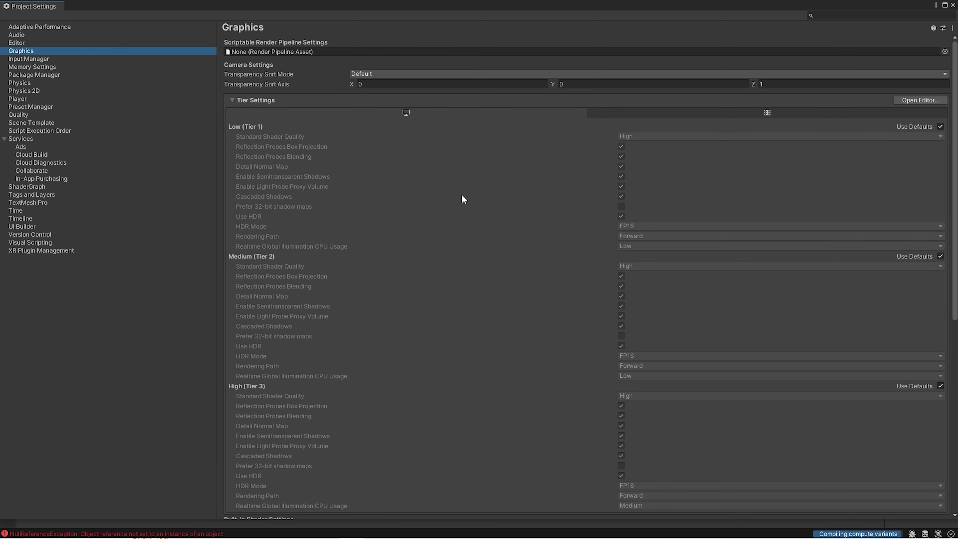
pyautogui.scroll(-6, 564, 335)
pyautogui.scroll(2, 564, 335)
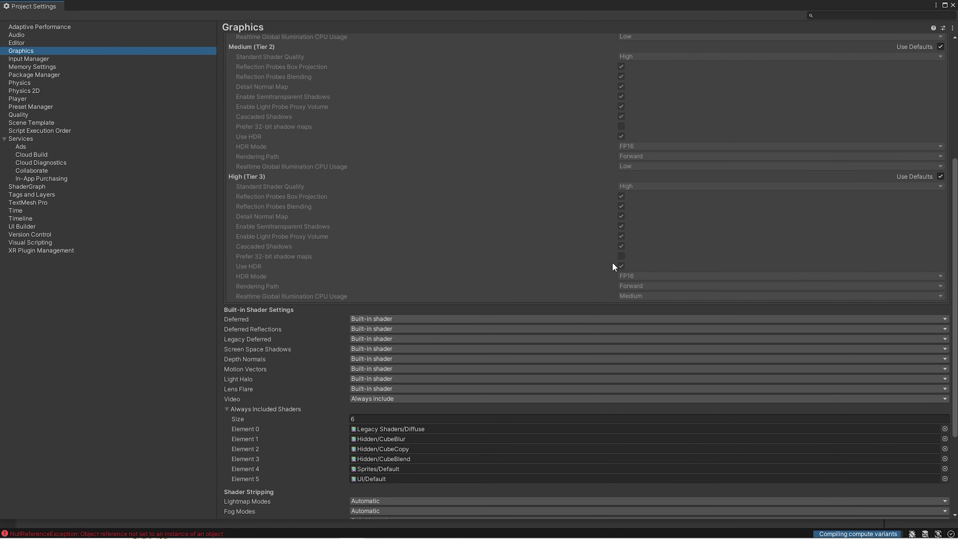
pyautogui.click(941, 176)
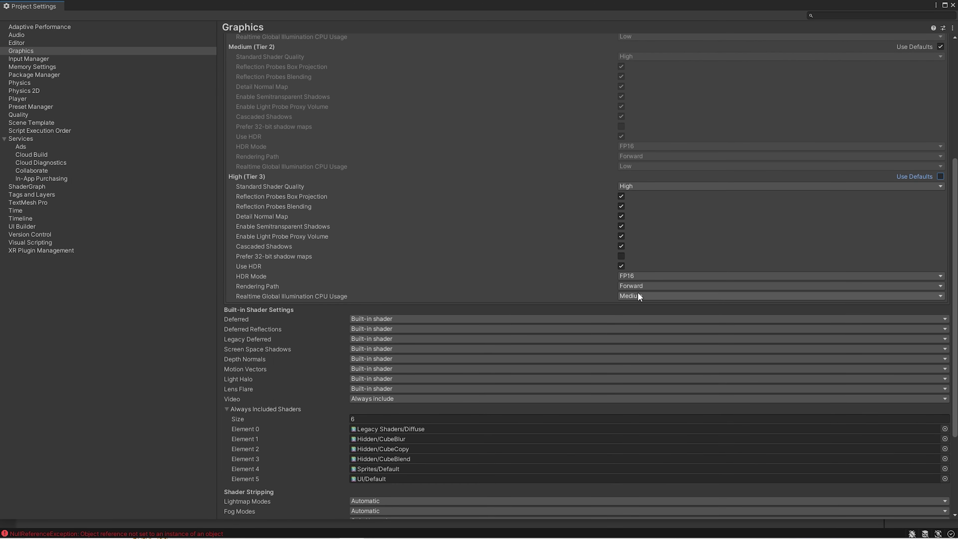
pyautogui.click(632, 286)
pyautogui.click(649, 307)
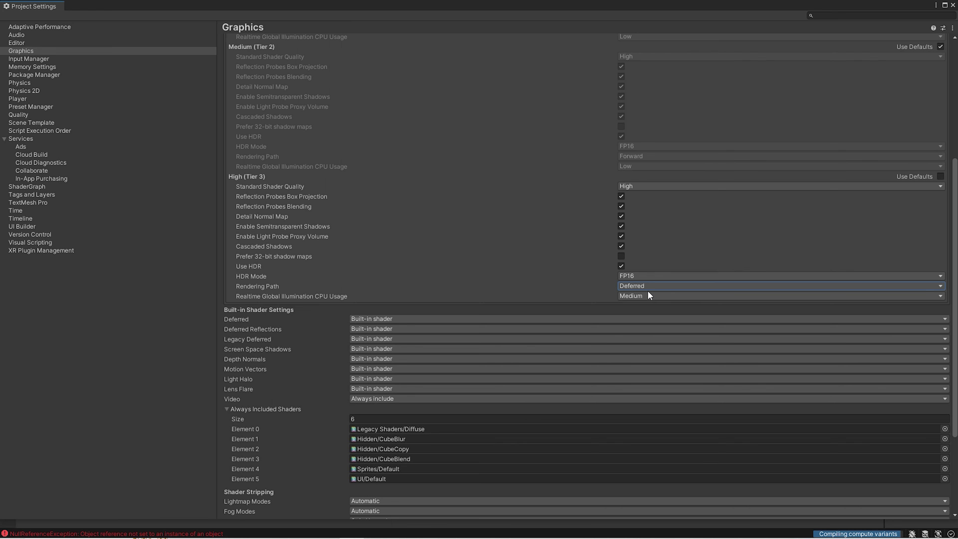
# Set the Ultra quality level's Shadow Distance to 1500 and close the project settings.
pyautogui.click(23, 114)
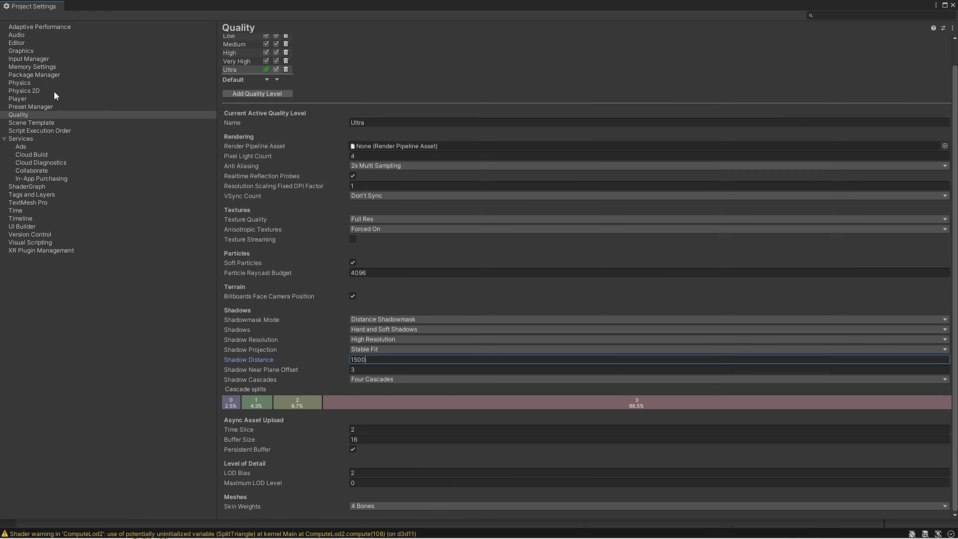
pyautogui.click(23, 84)
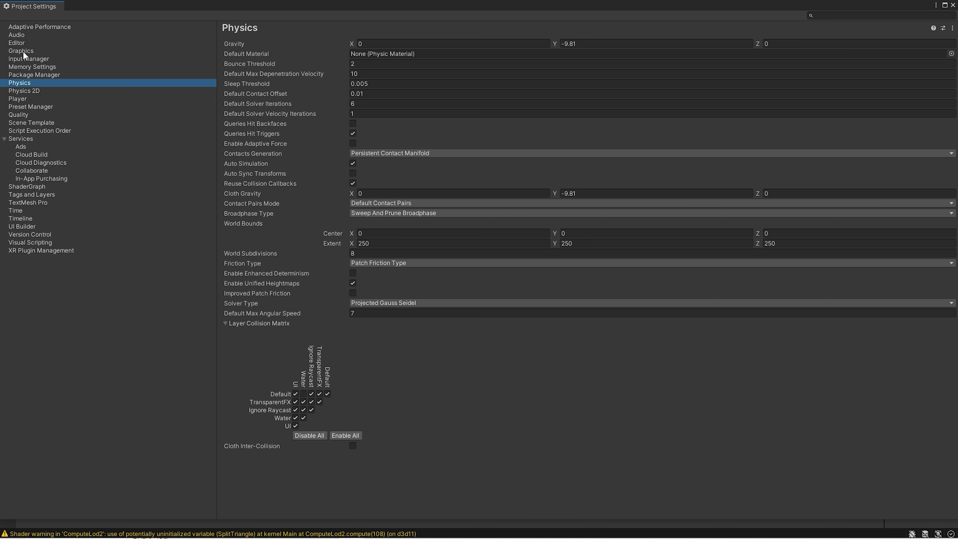
pyautogui.click(952, 7)
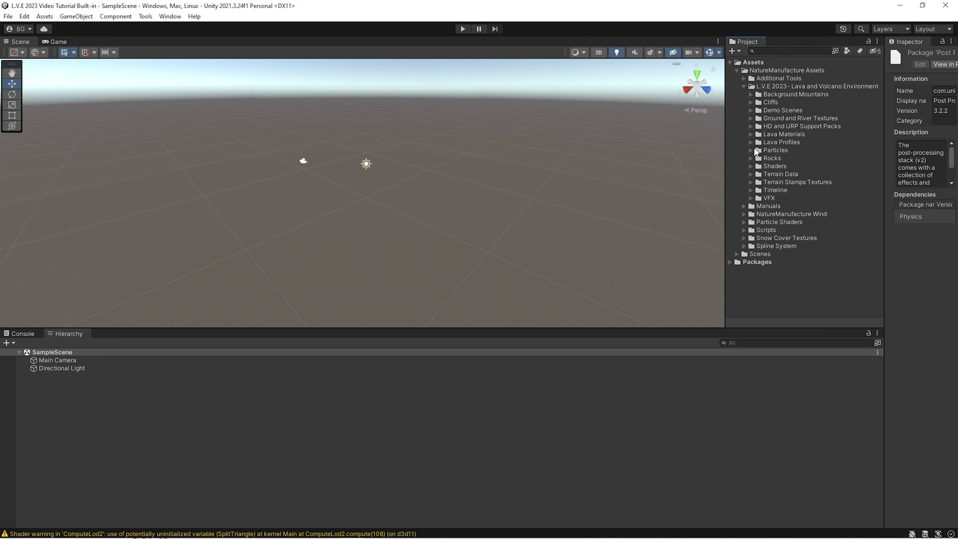
# Open the Lava Tutorial scene from the Demo Scenes folder and look around it.
pyautogui.click(751, 110)
pyautogui.scroll(-3, 772, 169)
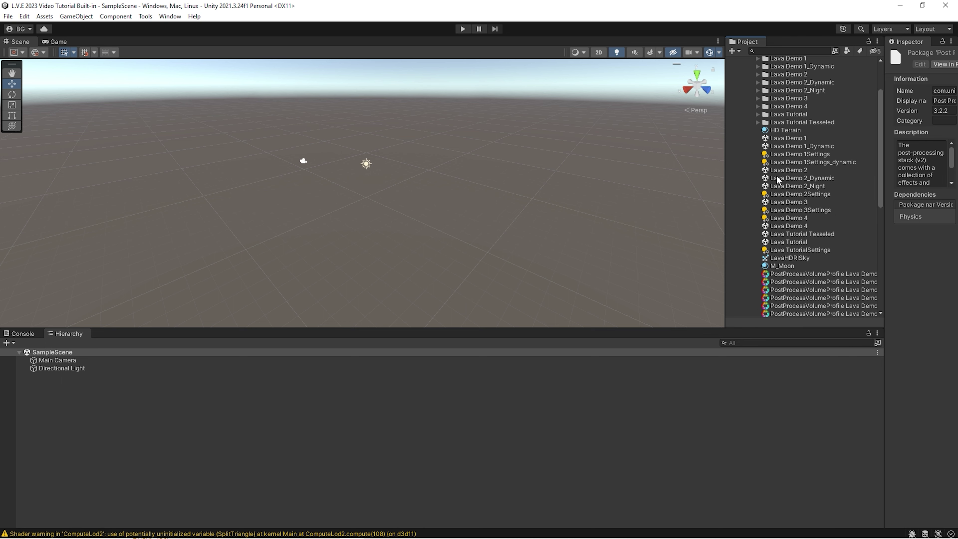
pyautogui.doubleClick(790, 242)
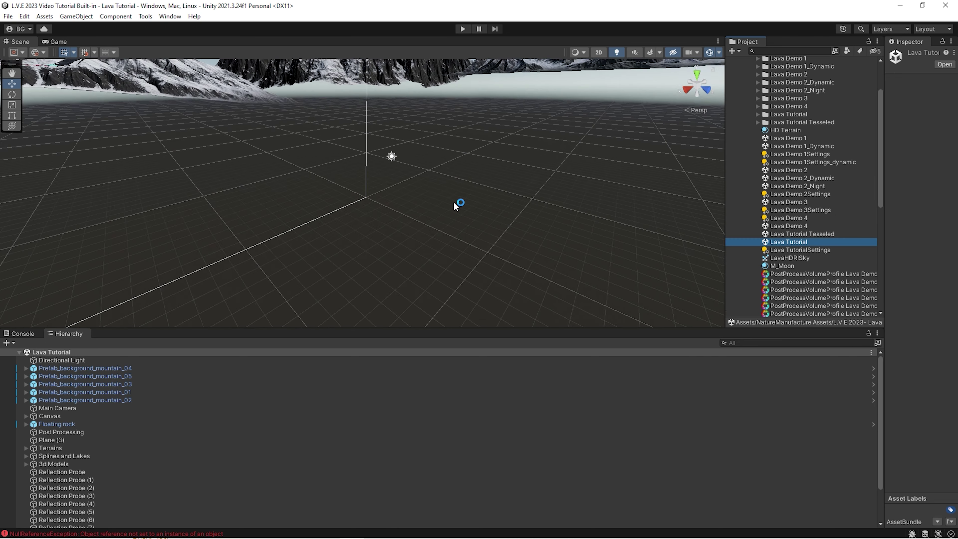
pyautogui.moveTo(455, 205); pyautogui.dragTo(556, 286, button='right')
# Open the Lava Tutorial Tesseled scene and collapse the Demo Scenes folder.
pyautogui.doubleClick(803, 233)
pyautogui.scroll(3, 823, 159)
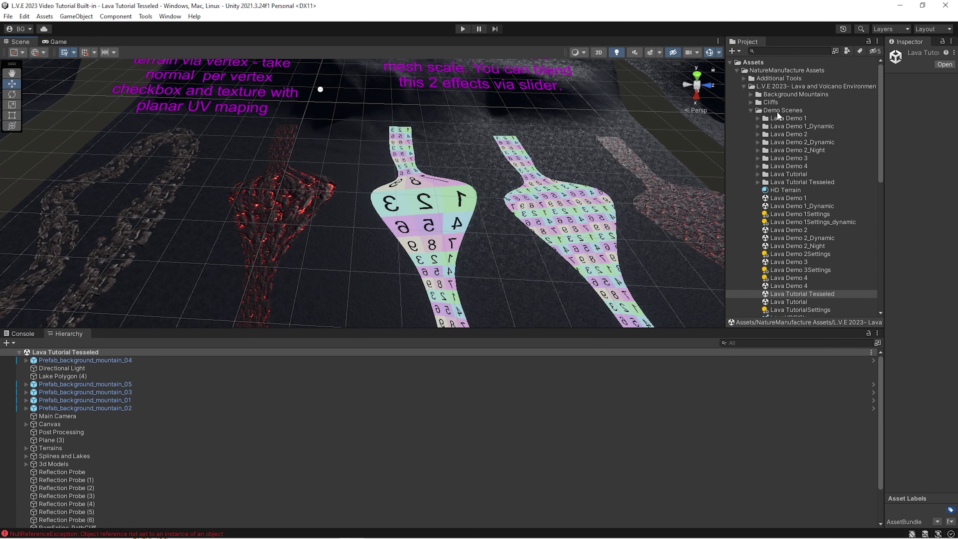
pyautogui.click(751, 110)
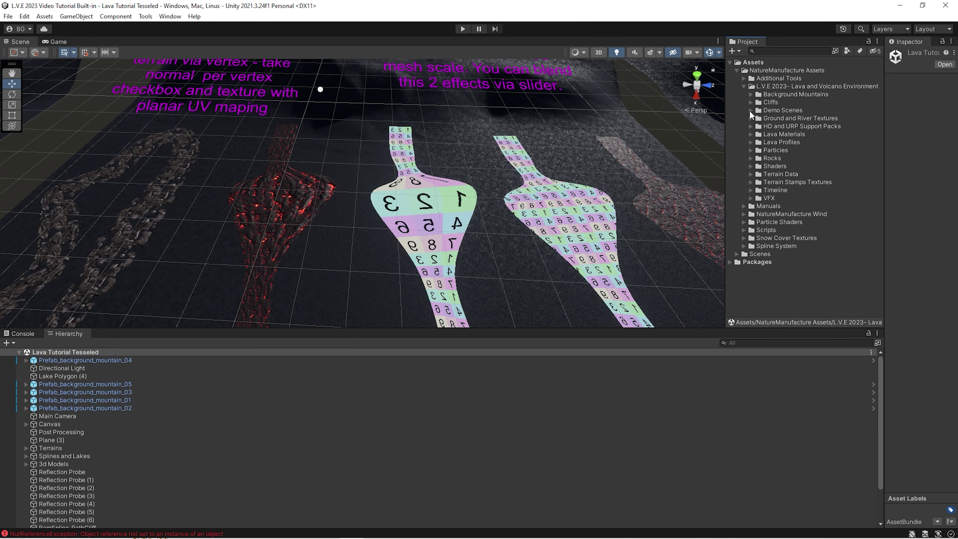
# Expand the HD and URP Support Packs and Manuals folders and select the RAM 2023 Manual.
pyautogui.click(752, 126)
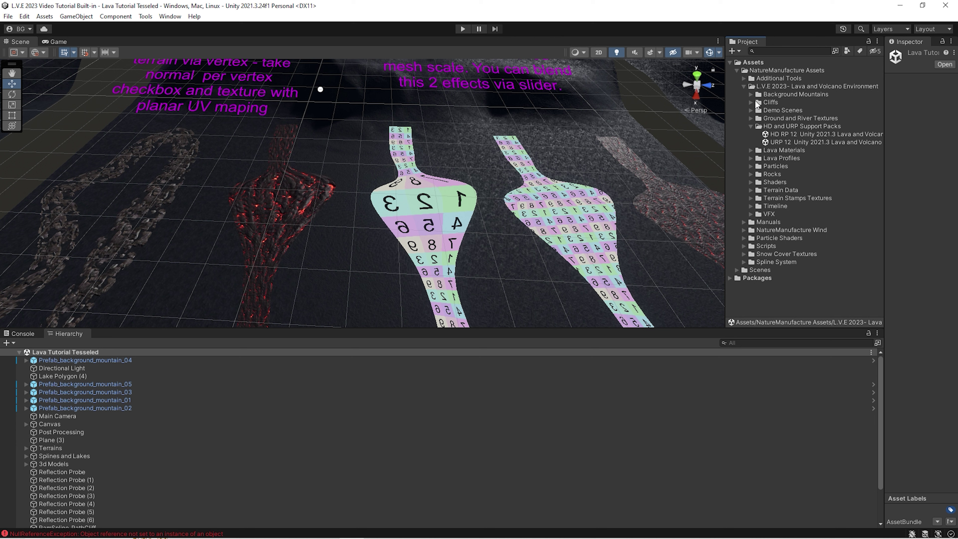
pyautogui.click(744, 222)
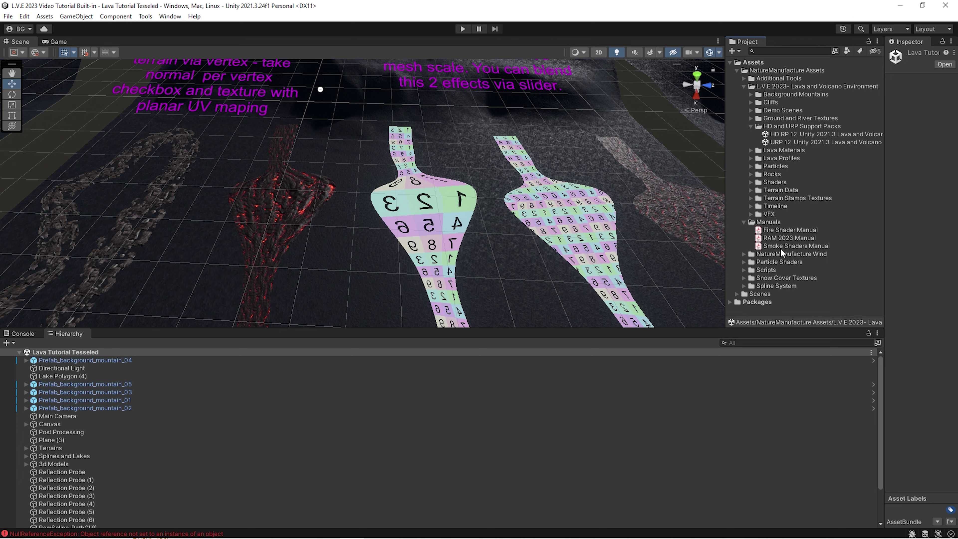
pyautogui.click(783, 232)
pyautogui.click(785, 247)
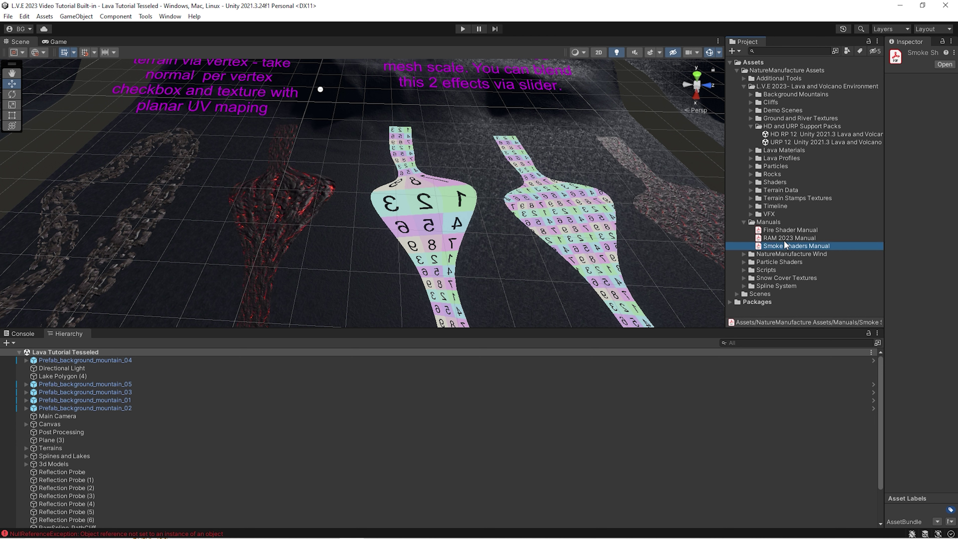
pyautogui.click(784, 241)
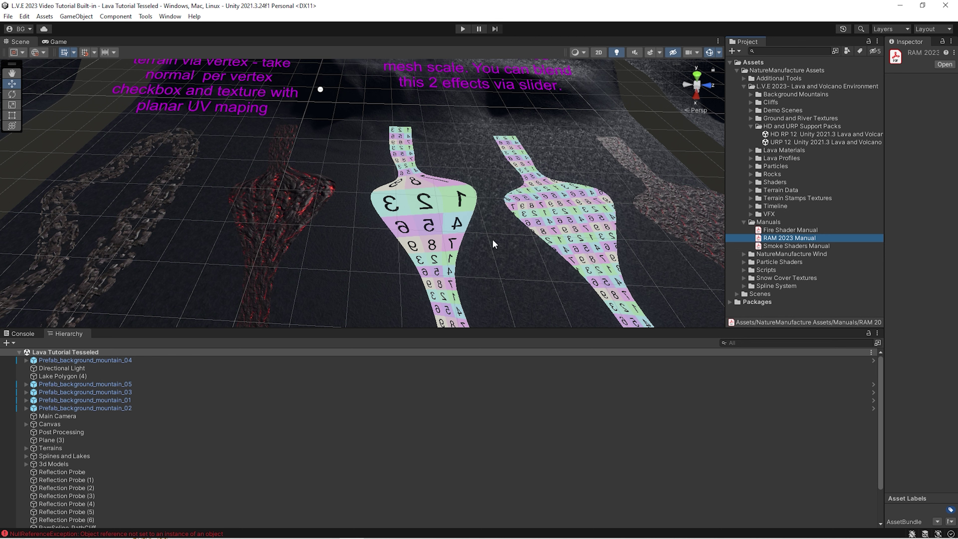
# Enable Always Refresh for the Scene view and look at the lava flow's animation.
pyautogui.moveTo(338, 231); pyautogui.dragTo(261, 197, button='right')
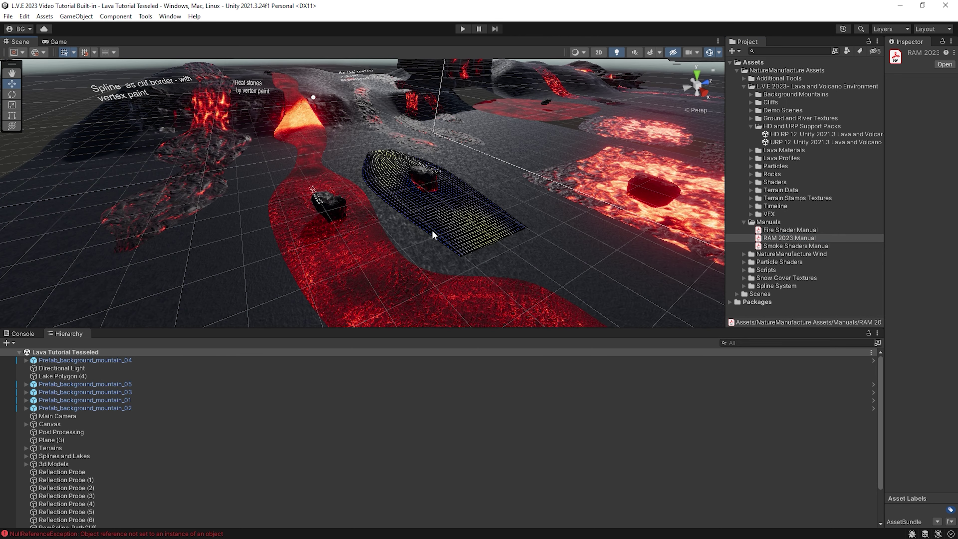
pyautogui.moveTo(433, 235); pyautogui.dragTo(479, 180, button='right')
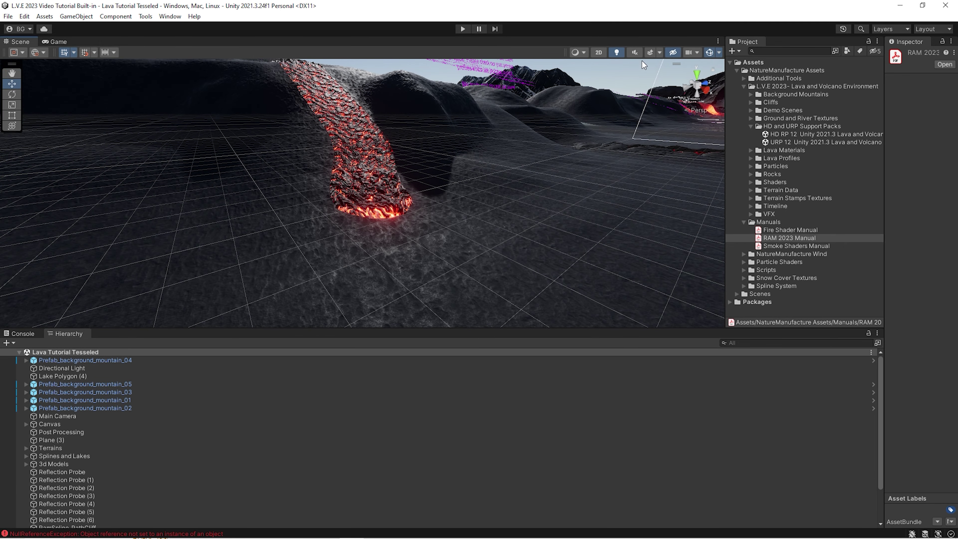
pyautogui.click(658, 50)
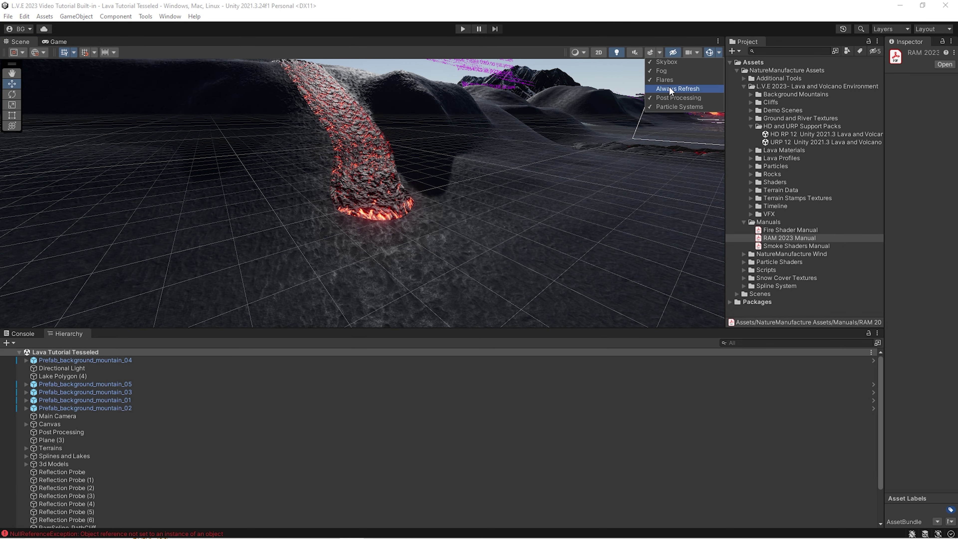
pyautogui.click(670, 88)
pyautogui.moveTo(434, 132); pyautogui.dragTo(464, 132, button='right')
pyautogui.click(653, 52)
pyautogui.click(655, 90)
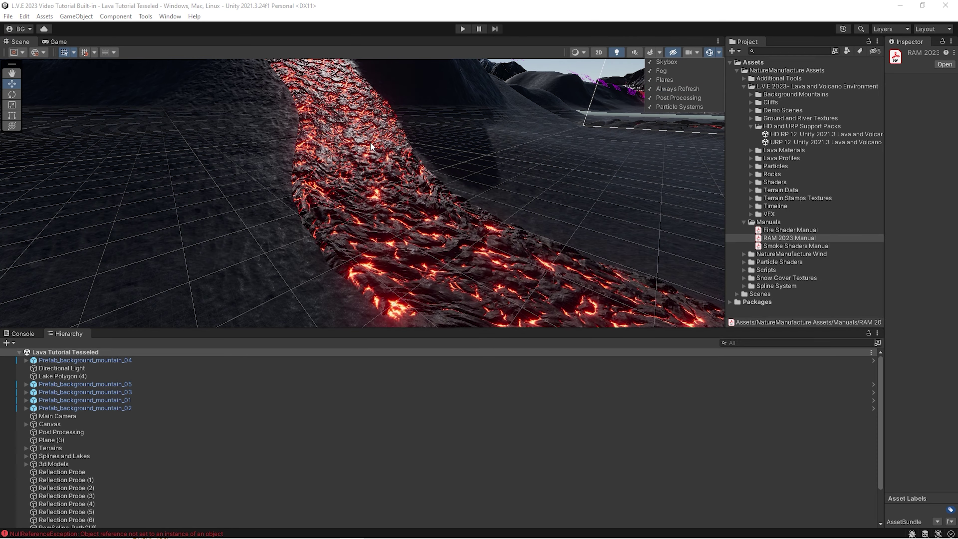
pyautogui.moveTo(535, 170); pyautogui.dragTo(460, 197, button='right')
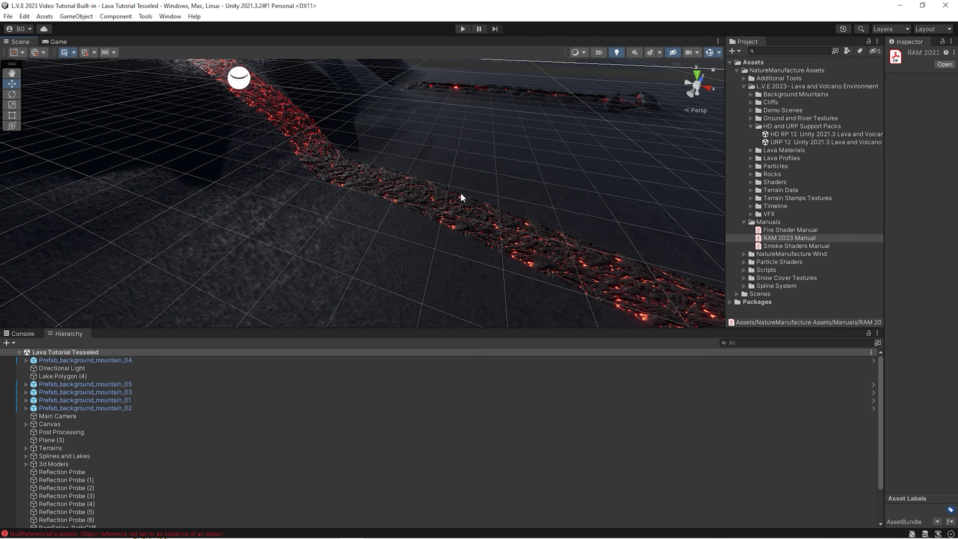
pyautogui.moveTo(383, 191); pyautogui.dragTo(392, 227, button='right')
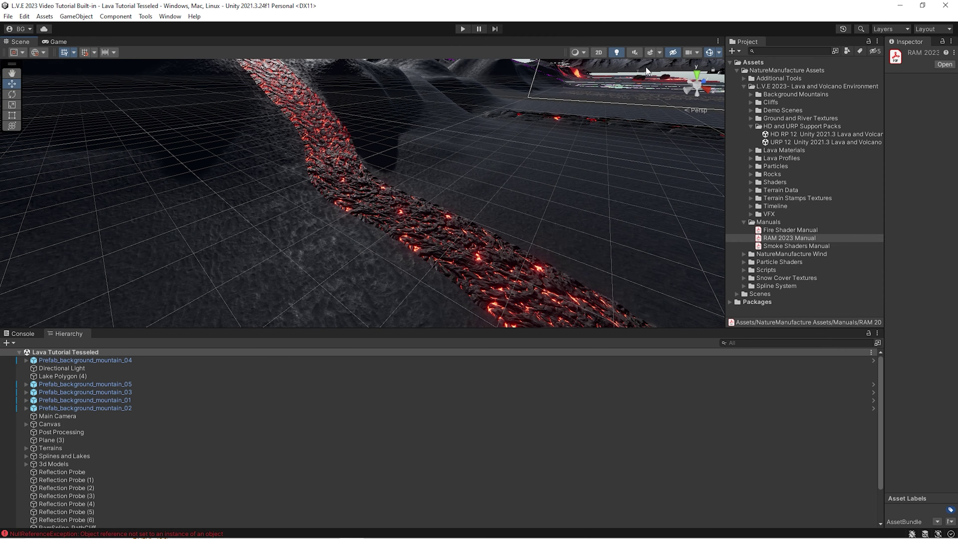
# Turn Always Refresh off and back on to compare the lava flow's animation in the scene.
pyautogui.click(660, 52)
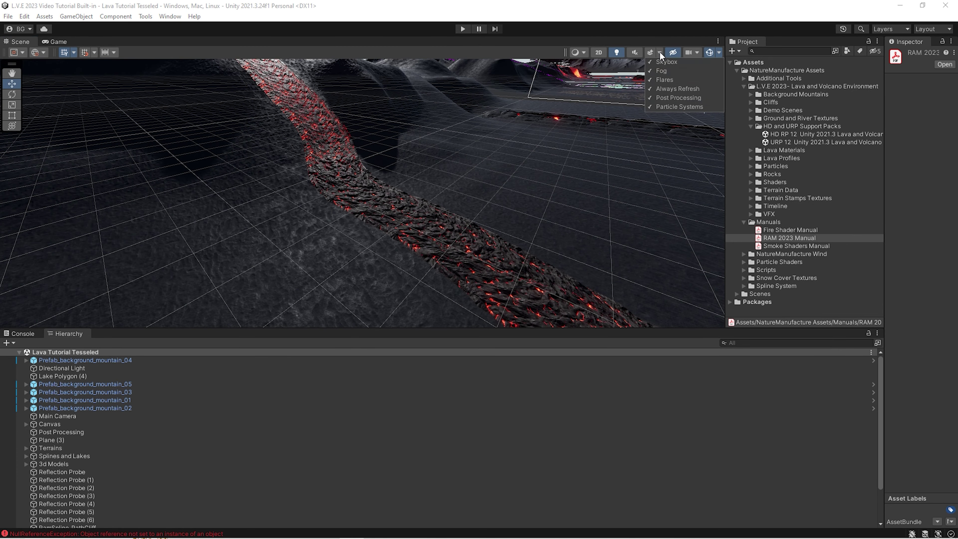
pyautogui.click(668, 89)
pyautogui.scroll(5, 369, 207)
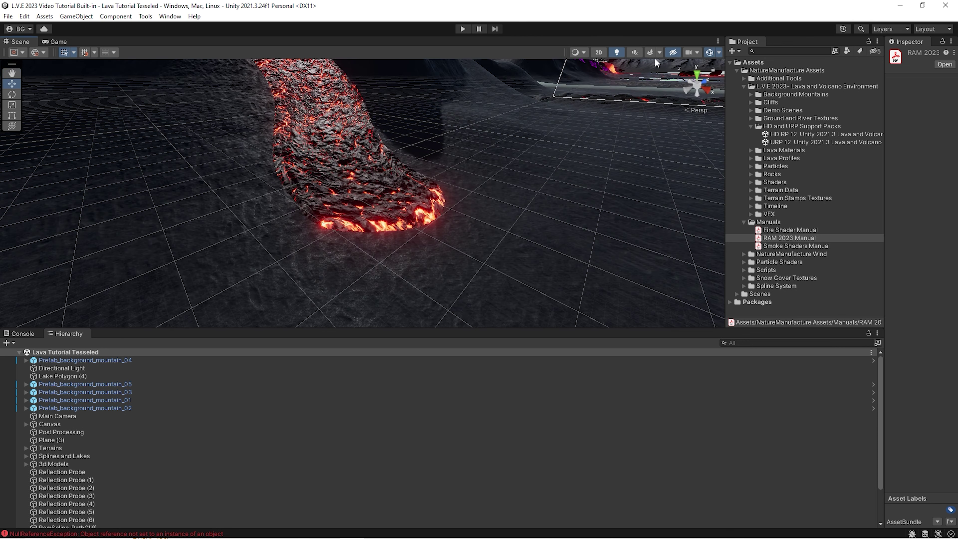
pyautogui.click(660, 52)
pyautogui.click(669, 87)
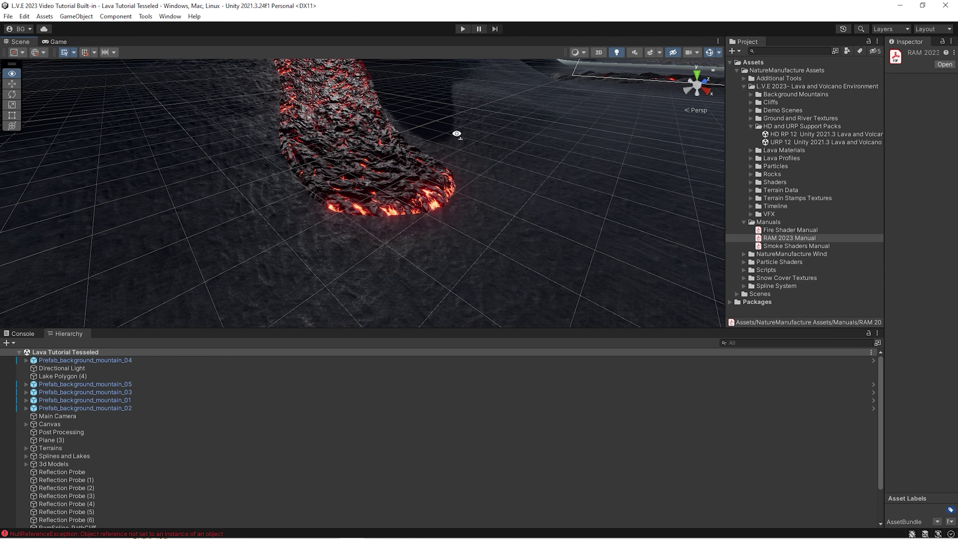
pyautogui.moveTo(455, 132)
pyautogui.mouseDown(button='right')
pyautogui.moveTo(471, 132)
pyautogui.moveTo(467, 143)
pyautogui.mouseUp(button='right')
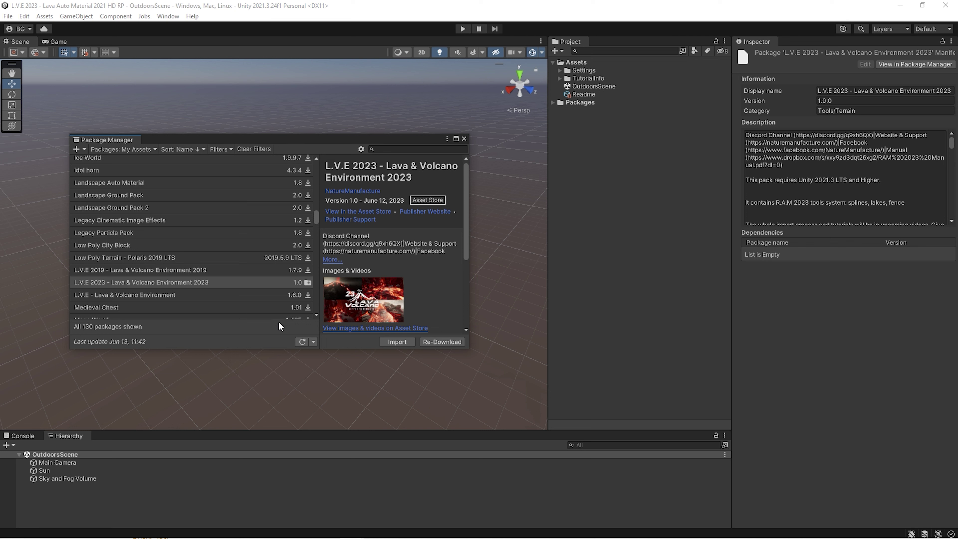
# In the HD RP project, import the full L.V.E 2023 - Lava & Volcano Environment 2023 package, installing its dependencies.
pyautogui.click(394, 344)
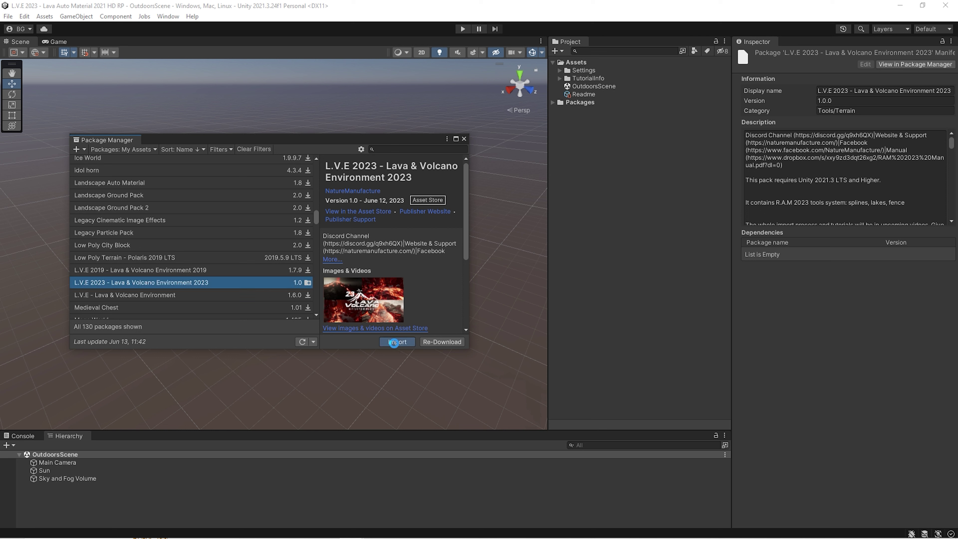
pyautogui.click(394, 342)
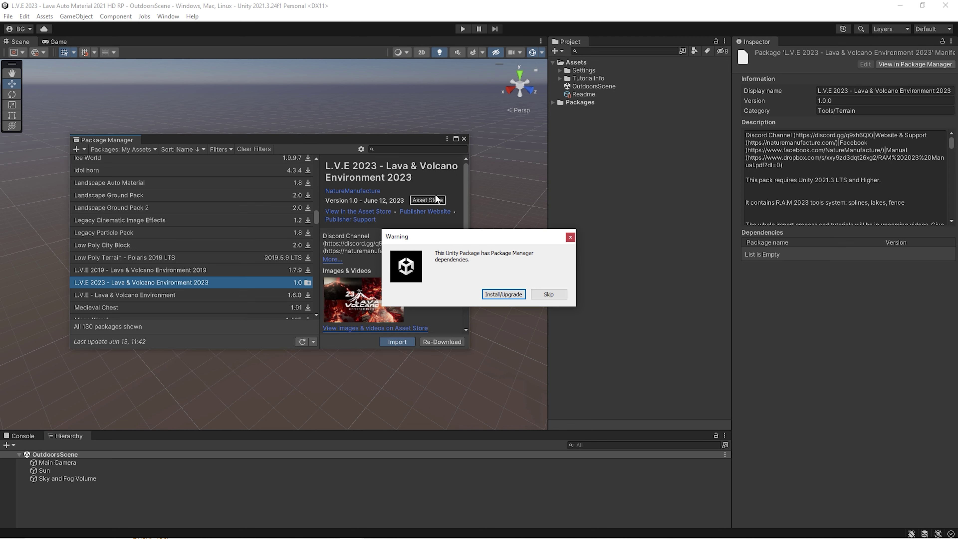
pyautogui.click(512, 294)
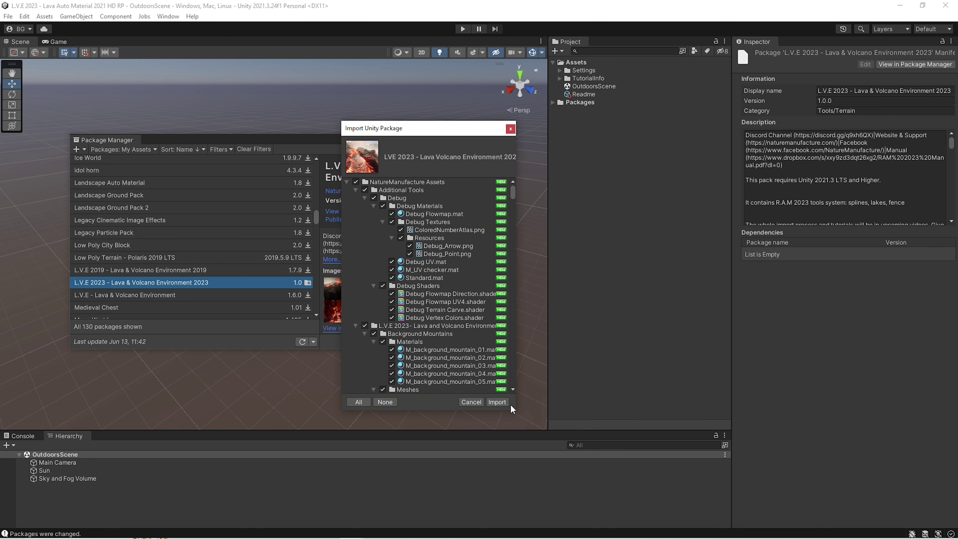
pyautogui.click(502, 402)
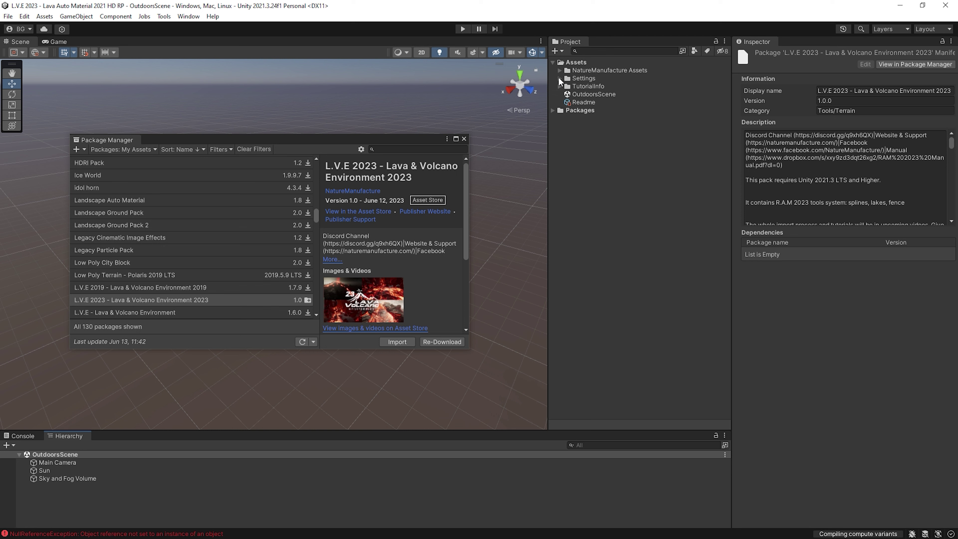
# Expand the imported NatureManufacture Assets down to HD and URP Support Packs and select the HD RP 12 Unity 2021.3 Lava and Volcano pack.
pyautogui.click(559, 70)
pyautogui.click(566, 86)
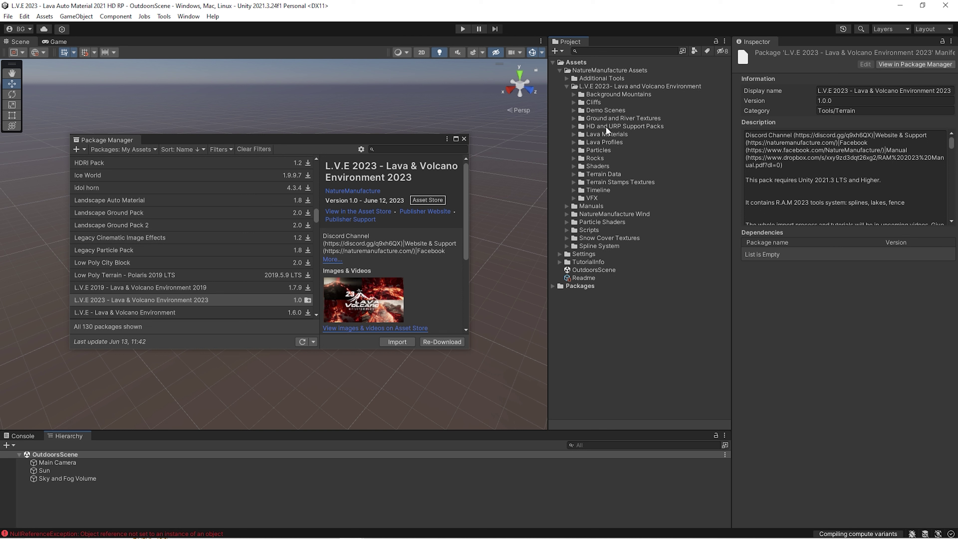
pyautogui.click(573, 127)
pyautogui.click(624, 133)
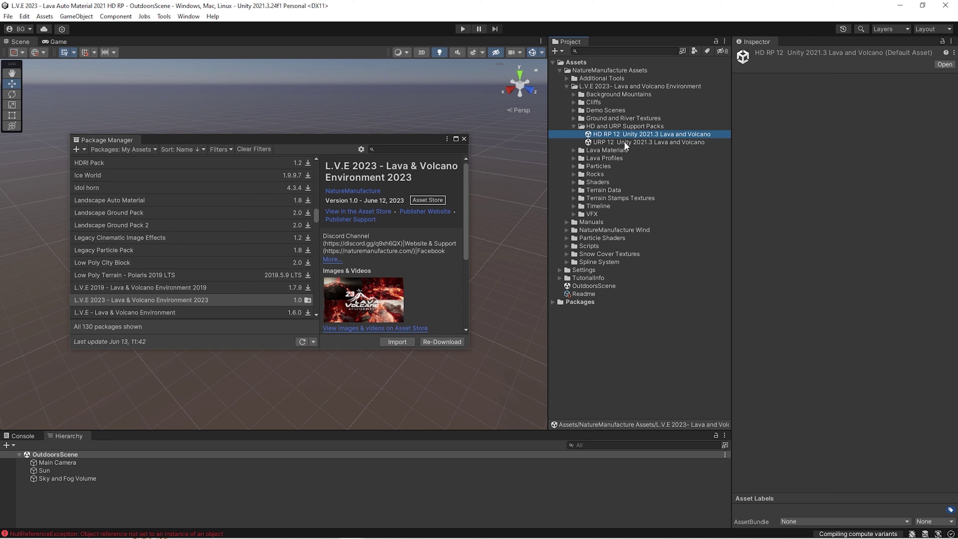
# Check the High Definition RP version among the project's packages and import the HD RP 12 Unity 2021.3 Lava and Volcano support pack.
pyautogui.click(122, 151)
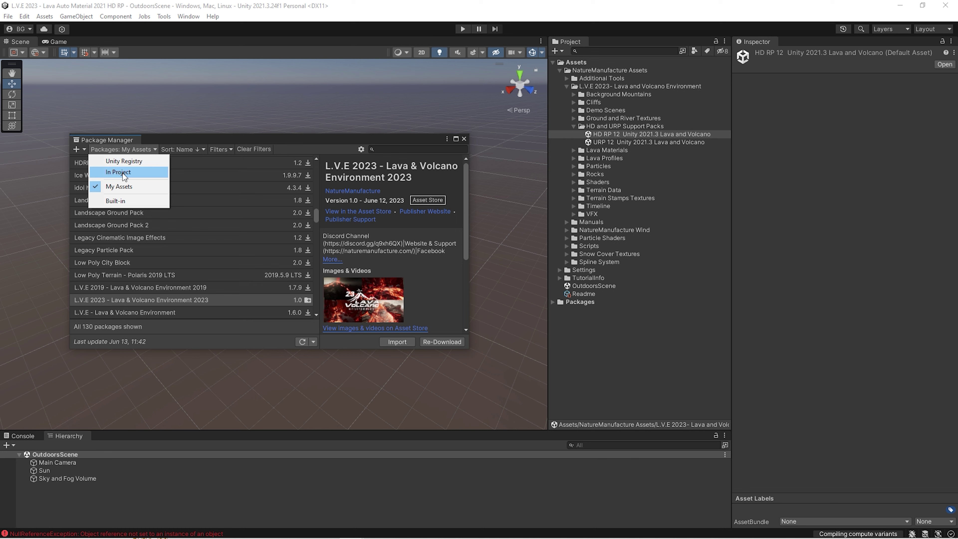
pyautogui.click(124, 174)
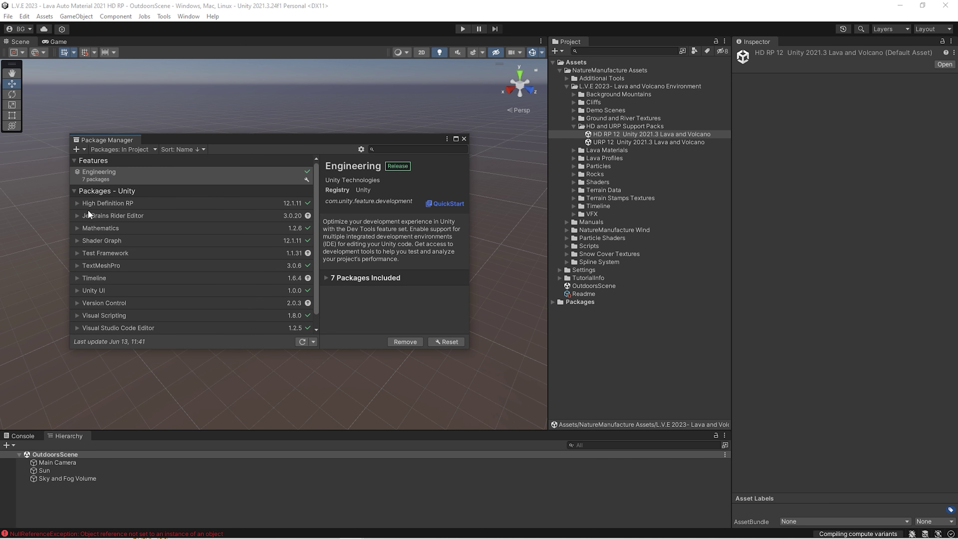
pyautogui.click(75, 204)
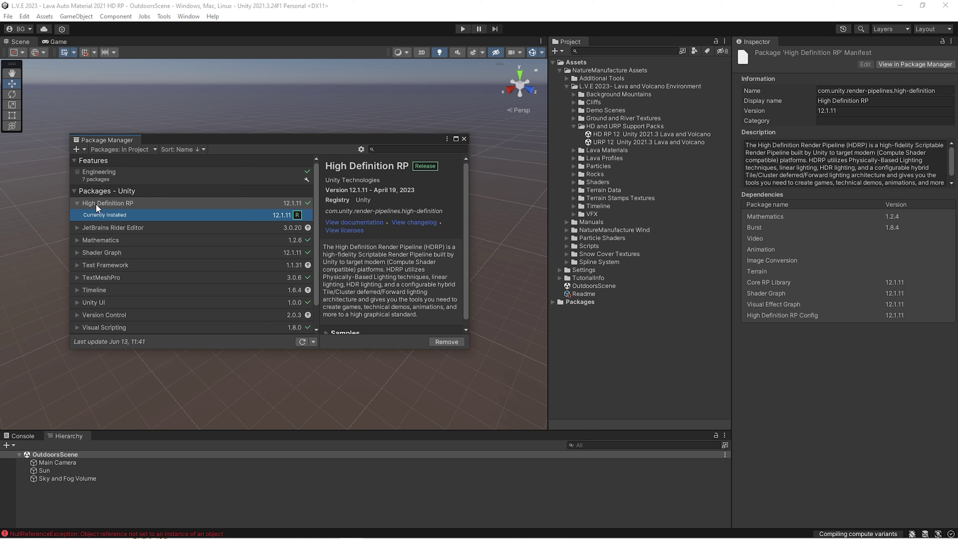
pyautogui.click(610, 134)
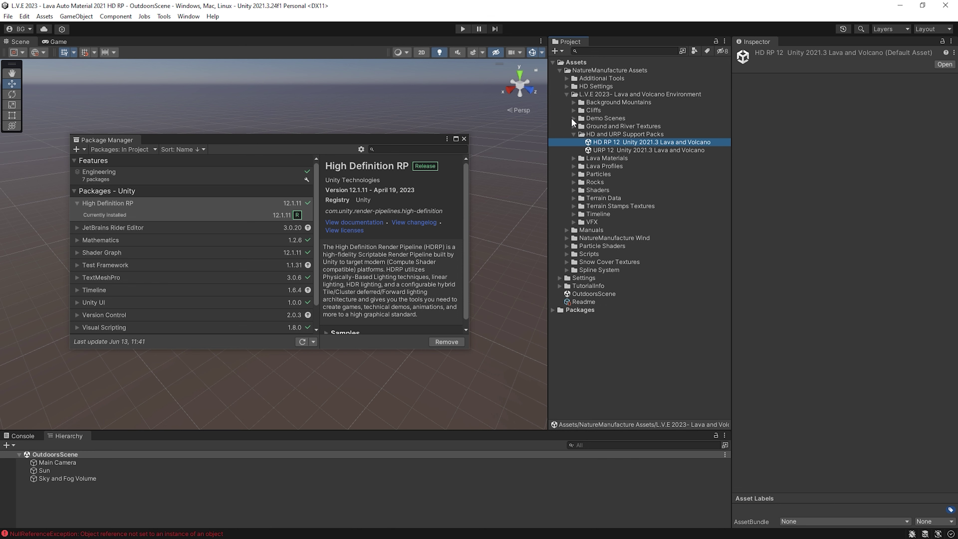
# Open the Lava Tutorial Tesseled scene from Demo Scenes, close the Package Manager and look around the scene.
pyautogui.click(571, 118)
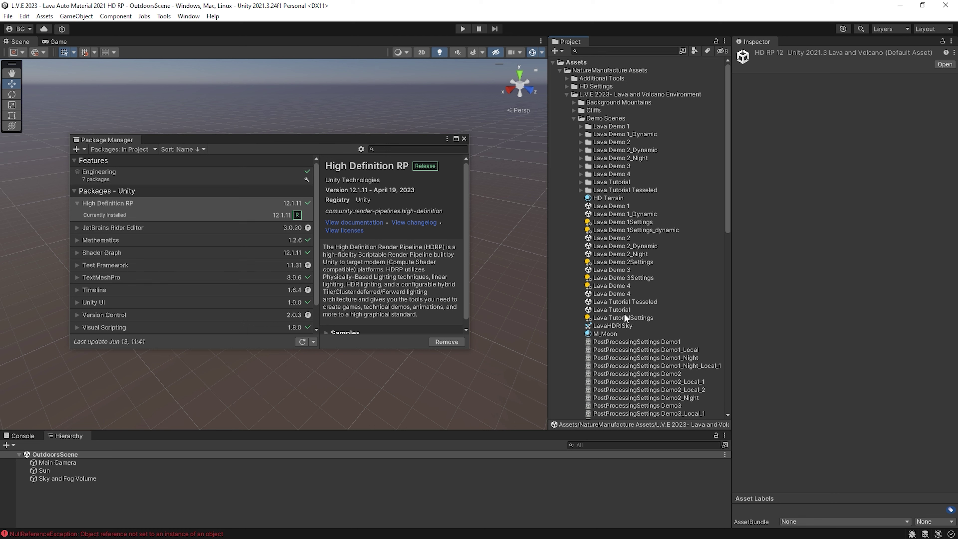
pyautogui.click(615, 302)
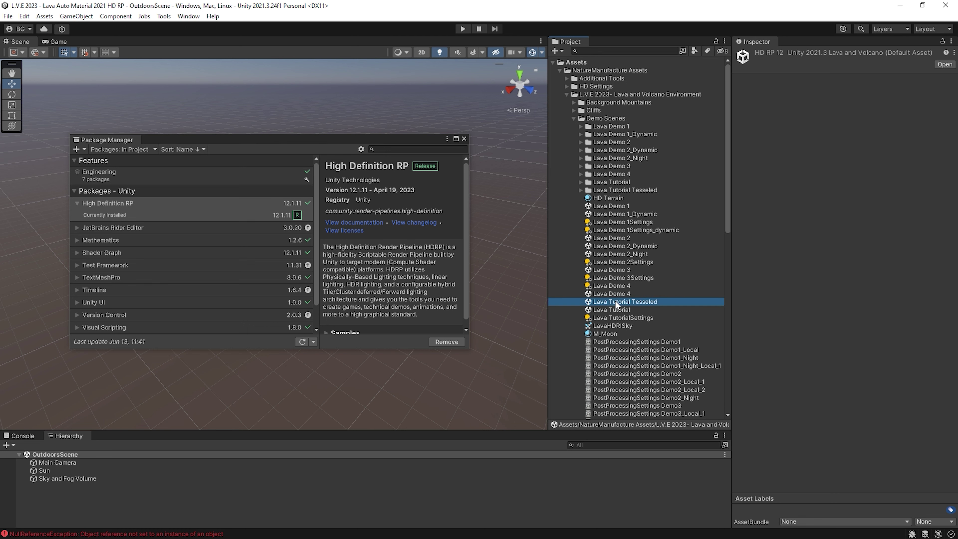
pyautogui.click(464, 139)
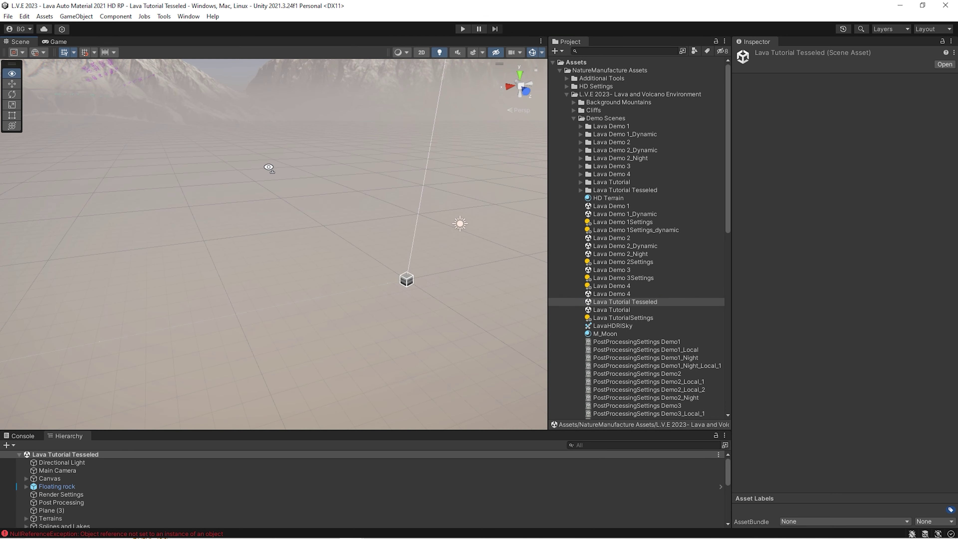
pyautogui.keyDown('alt'); pyautogui.moveTo(269, 167); pyautogui.dragTo(542, 227); pyautogui.keyUp('alt')
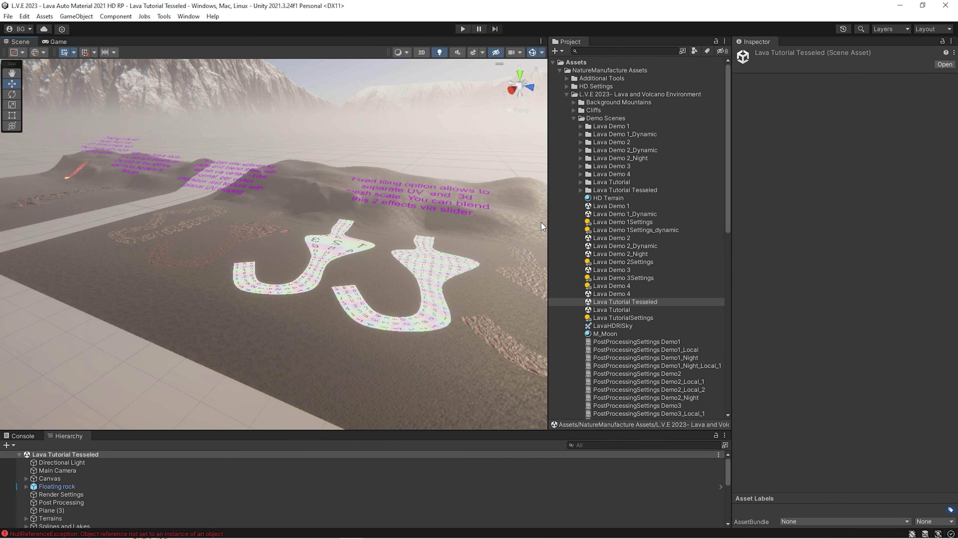
# Open the Lava Demo 2 scene and look around the volcano area.
pyautogui.doubleClick(623, 238)
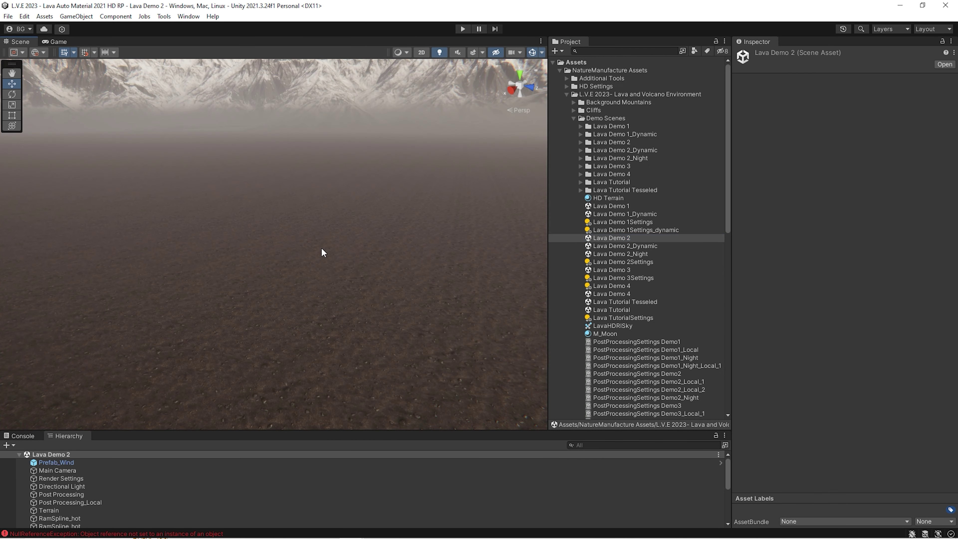
pyautogui.keyDown('alt'); pyautogui.moveTo(324, 252); pyautogui.dragTo(29, 292); pyautogui.keyUp('alt')
pyautogui.moveTo(29, 292); pyautogui.dragTo(210, 281, button='right')
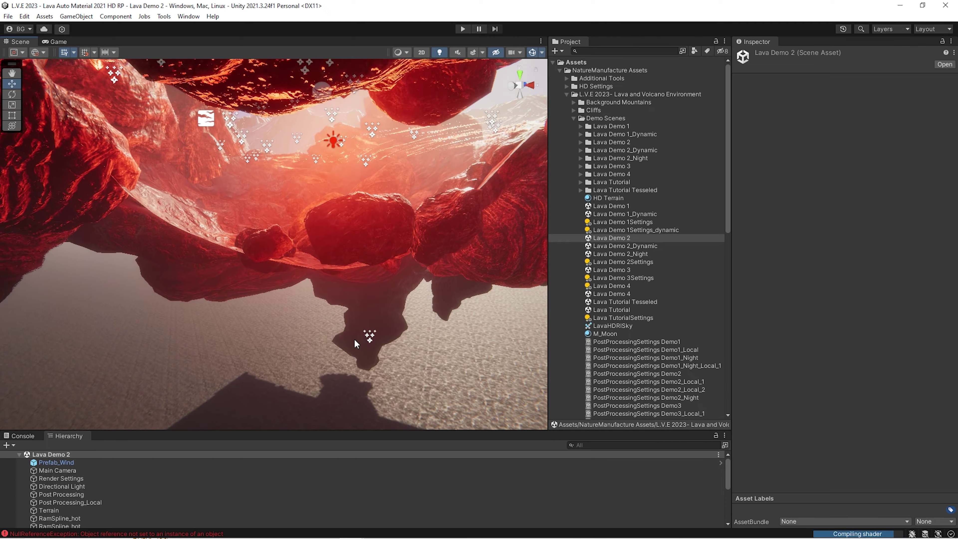
# Select the volcano smoke particle system in the scene and frame it in the view.
pyautogui.click(342, 336)
pyautogui.press('f')
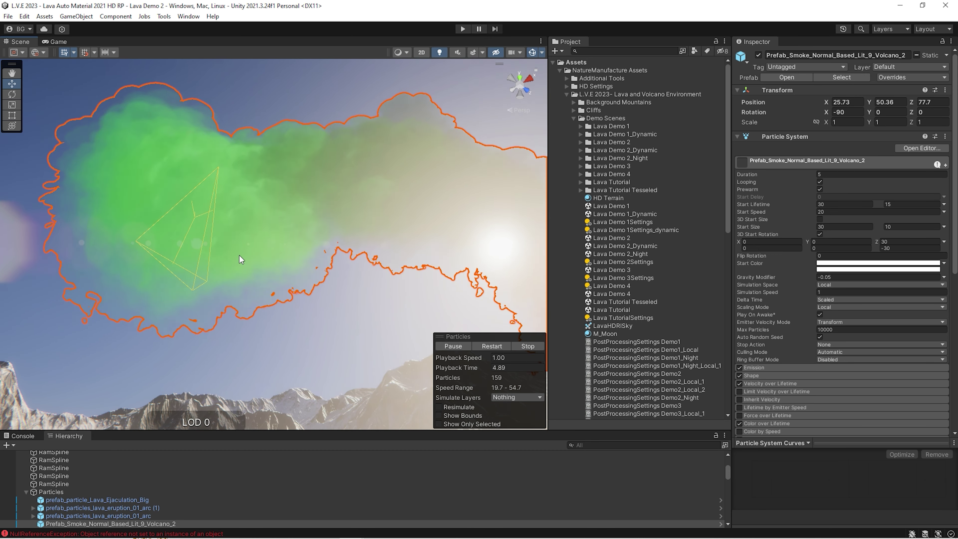
pyautogui.keyDown('alt'); pyautogui.moveTo(372, 199); pyautogui.dragTo(278, 210); pyautogui.keyUp('alt')
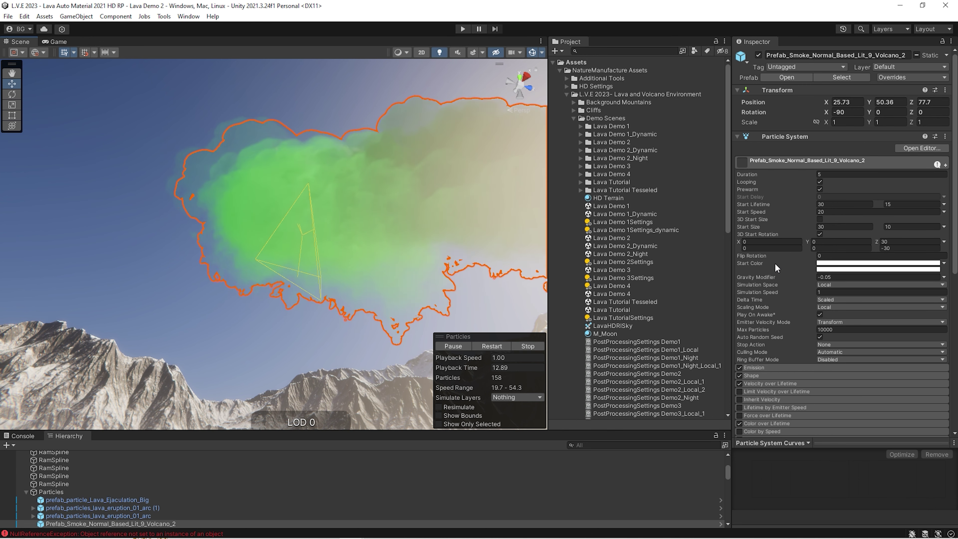
# Expand the M_Smoke_Volcano_Big_Normal_Lit material and register its NM_SSSSettings_Smoke diffusion profile in the HDRP Global Settings.
pyautogui.scroll(-5, 775, 264)
pyautogui.scroll(-2, 774, 273)
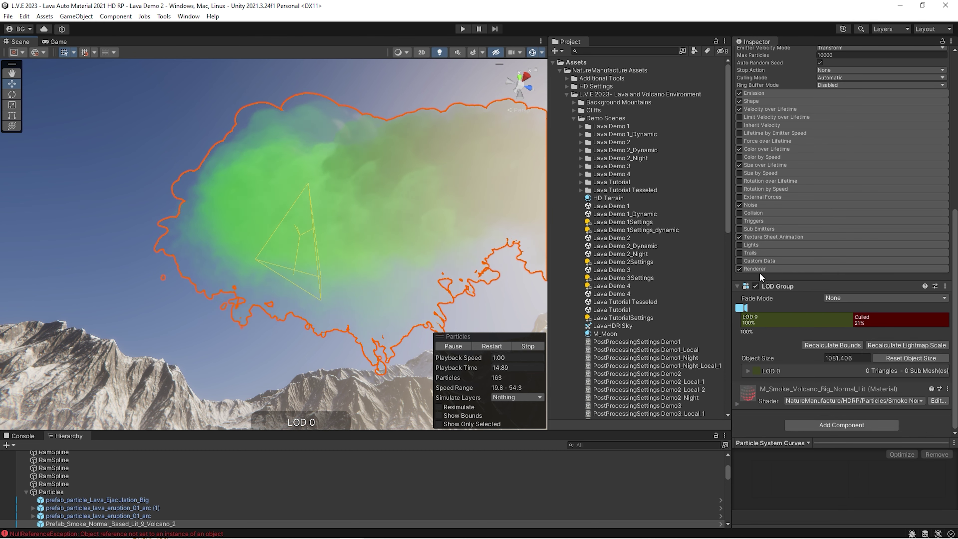
pyautogui.click(750, 395)
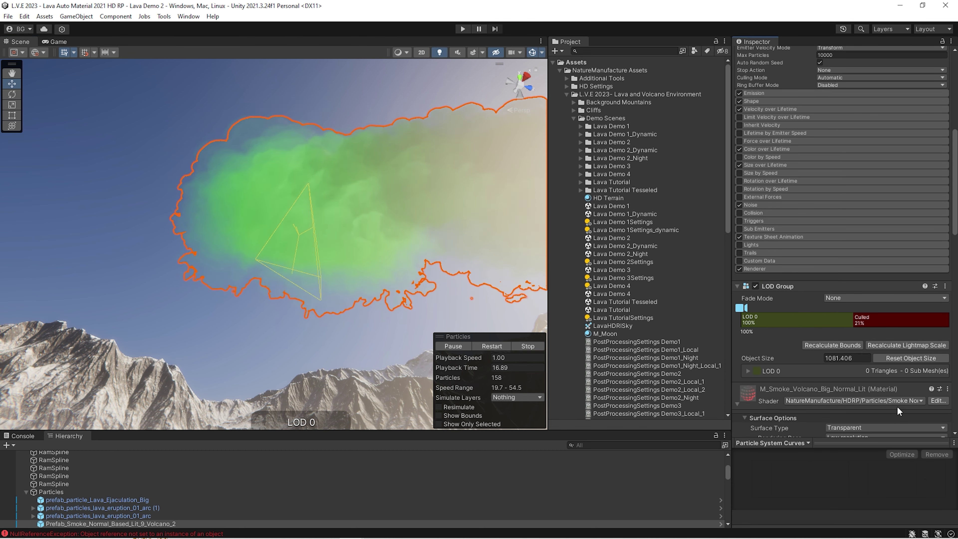
pyautogui.scroll(-5, 897, 406)
pyautogui.scroll(-6, 915, 344)
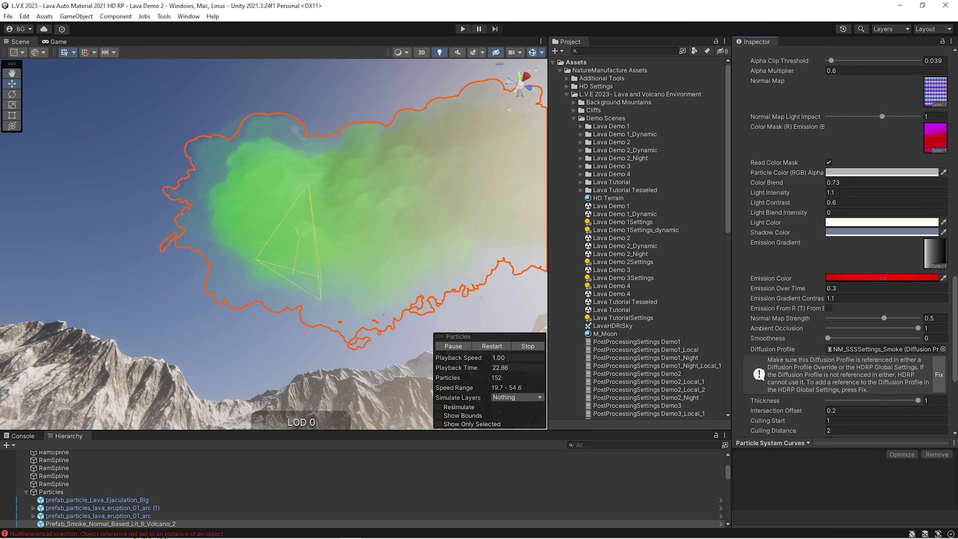
pyautogui.click(939, 375)
# Inspect a hot-place smoke particle system near the lava, then select prefab_VFX_Lava Distortion and frame it in the view.
pyautogui.moveTo(193, 154); pyautogui.dragTo(312, 277, button='right')
pyautogui.click(316, 301)
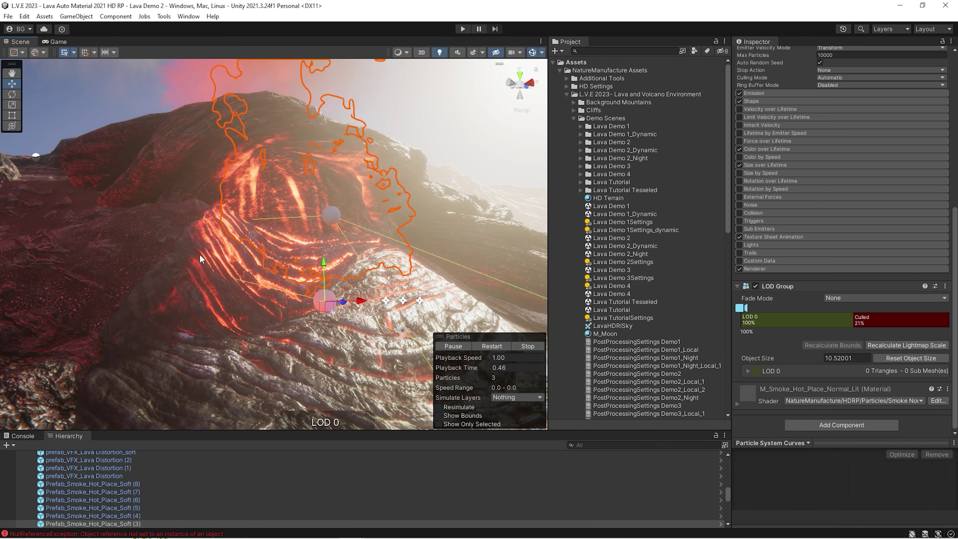
pyautogui.moveTo(199, 254); pyautogui.dragTo(275, 237, button='right')
pyautogui.click(274, 228)
pyautogui.press('f')
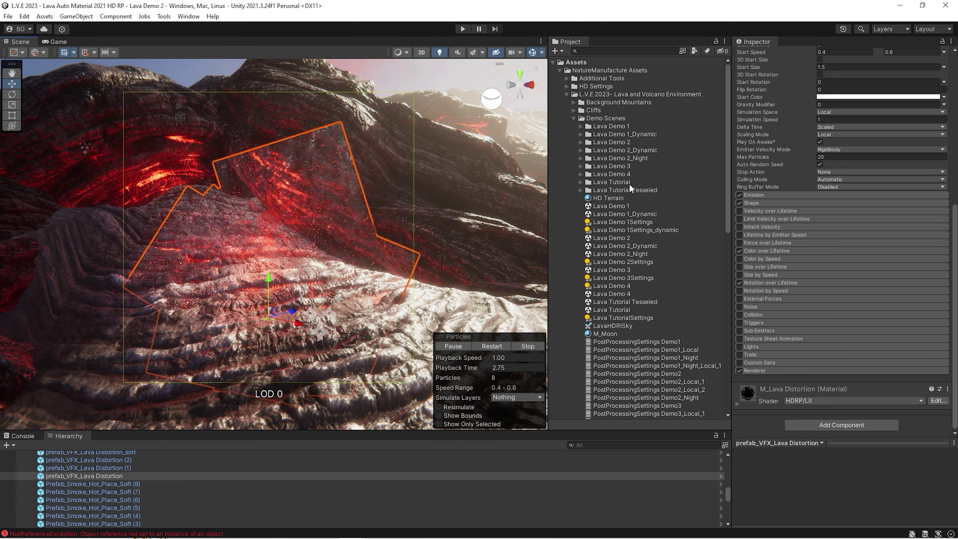
# Collapse the Demo Scenes folder and expand the Others folder inside the Particles prefabs to find the lava distortion prefabs.
pyautogui.click(573, 118)
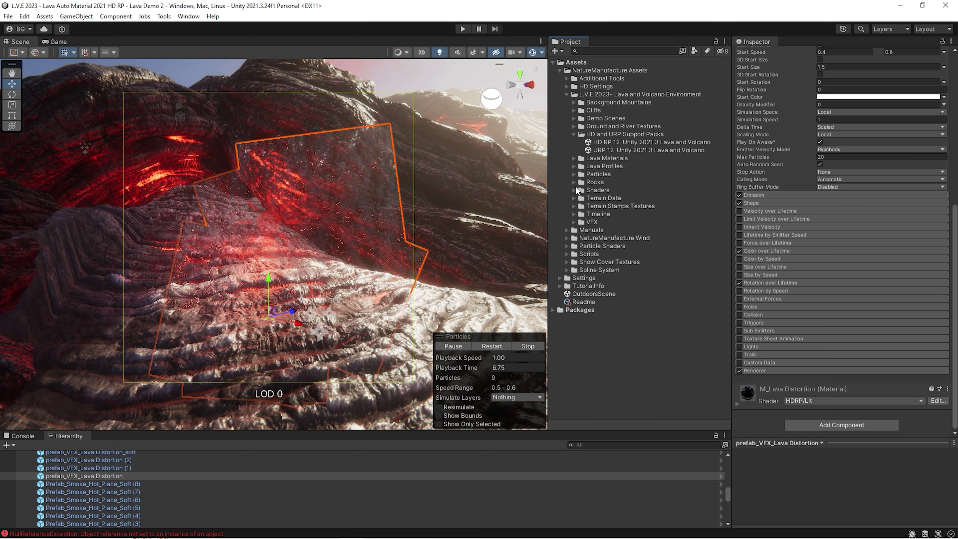
pyautogui.moveTo(346, 199)
pyautogui.keyDown('alt'); pyautogui.mouseDown()
pyautogui.moveTo(370, 195)
pyautogui.moveTo(339, 197)
pyautogui.mouseUp(); pyautogui.keyUp('alt')
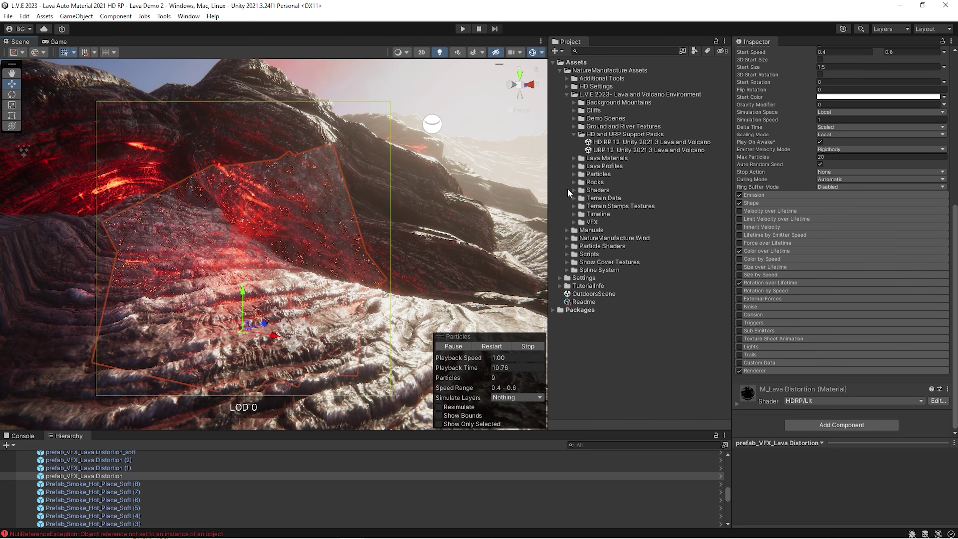
pyautogui.click(573, 174)
pyautogui.click(581, 197)
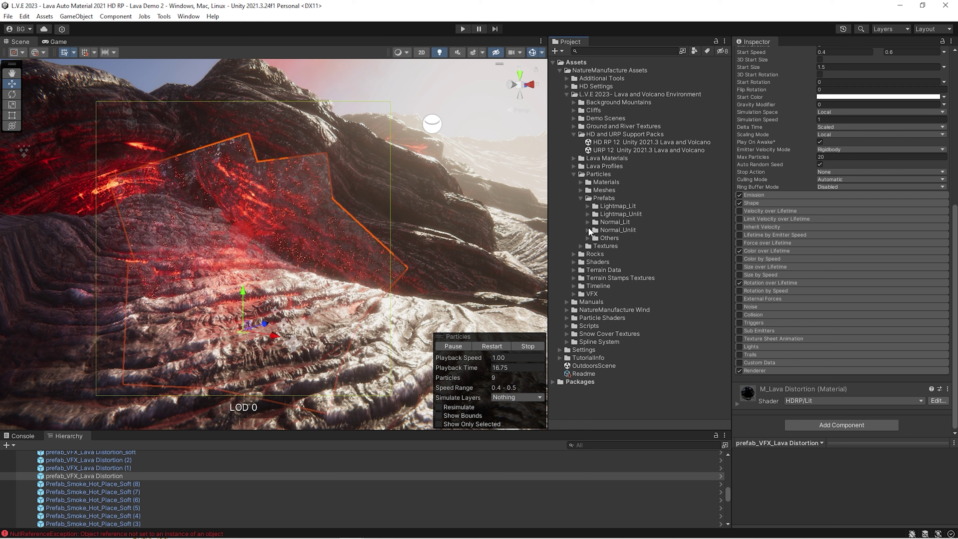
pyautogui.click(588, 238)
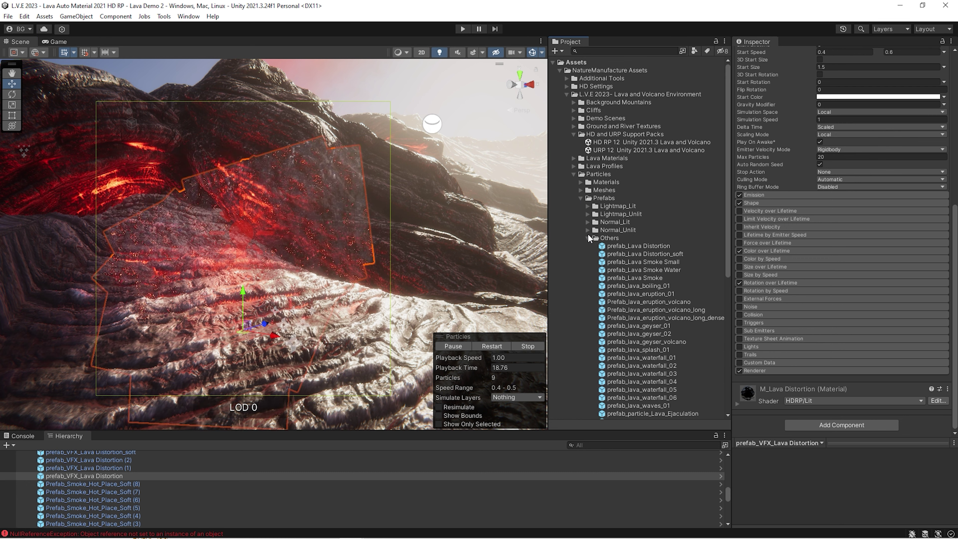
pyautogui.scroll(-5, 589, 231)
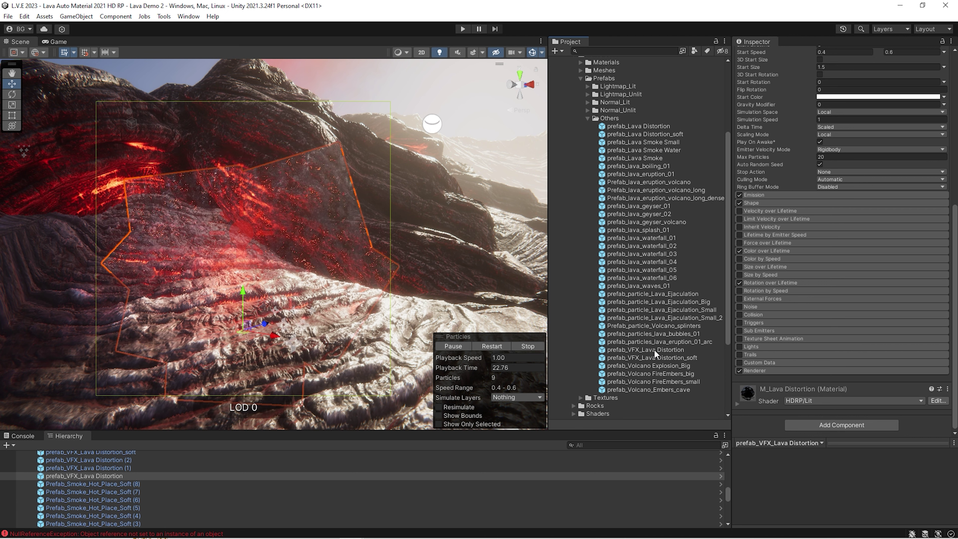
# Replace prefab_Lava Distortion and prefab_Lava Distortion_soft with their matching prefab_VFX_Lava Distortion versions, accepting each replacement.
pyautogui.moveTo(652, 349); pyautogui.dragTo(629, 127)
pyautogui.click(497, 295)
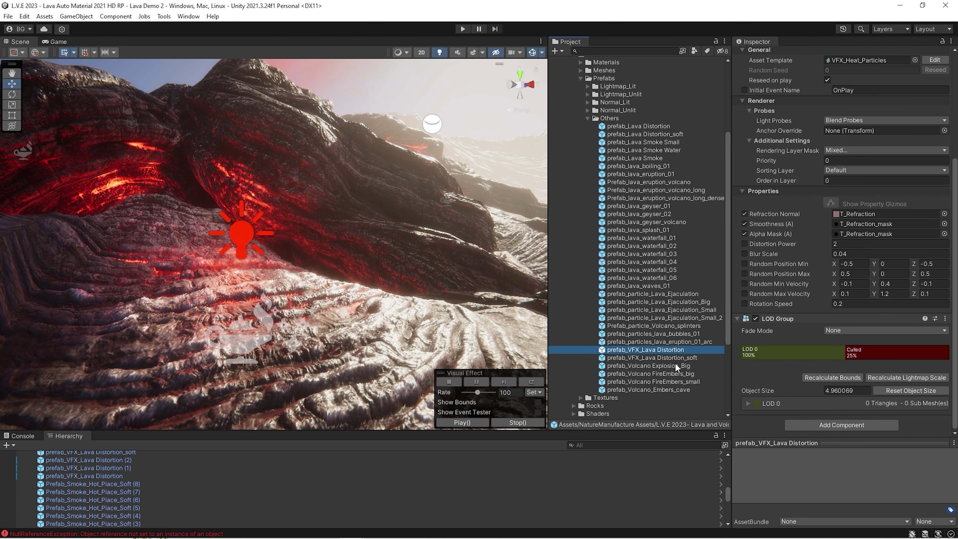
pyautogui.moveTo(661, 134); pyautogui.dragTo(661, 134)
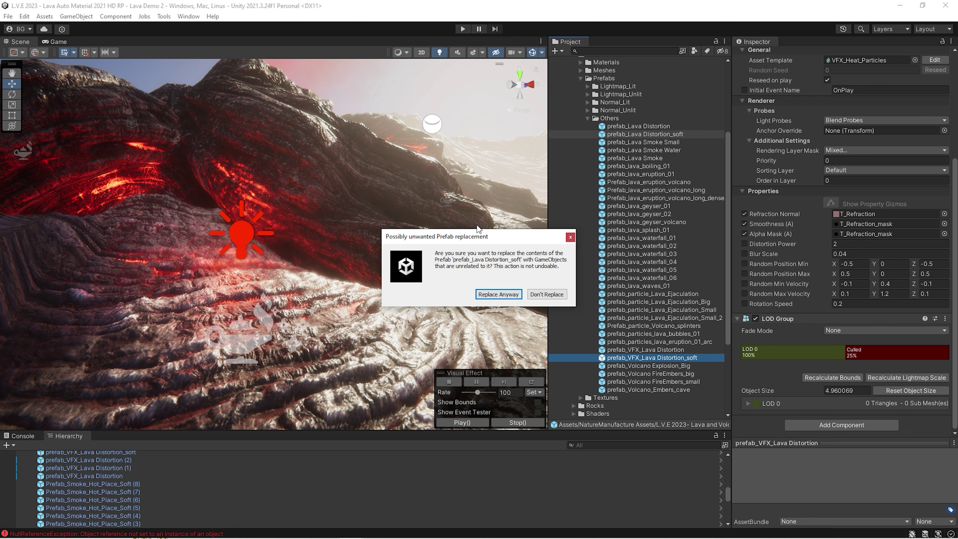
pyautogui.click(500, 294)
# Select the VFX lava distortion in the scene and examine its effect over the lava from near and far.
pyautogui.click(237, 341)
pyautogui.keyDown('alt'); pyautogui.moveTo(238, 340); pyautogui.dragTo(272, 315); pyautogui.keyUp('alt')
pyautogui.keyDown('alt'); pyautogui.scroll(6, 272, 315); pyautogui.keyUp('alt')
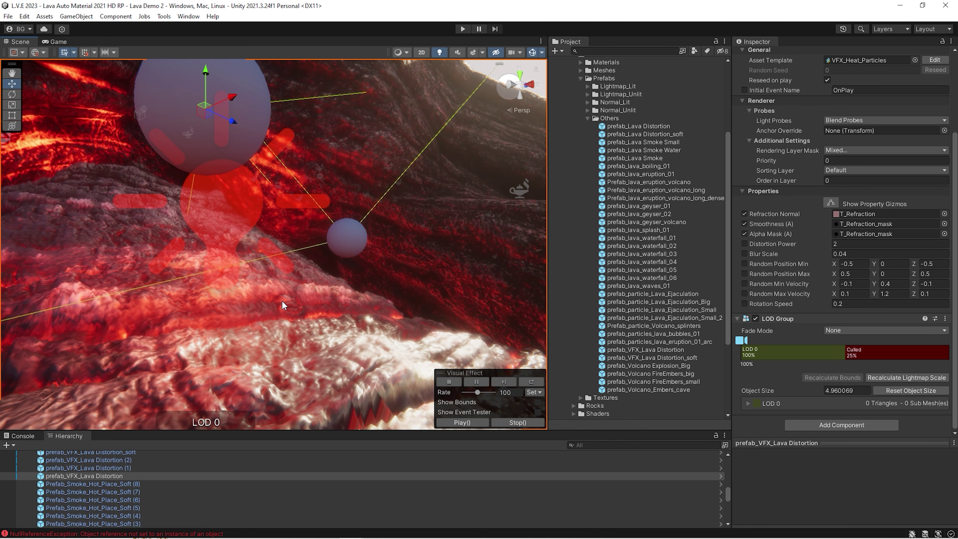
pyautogui.keyDown('alt'); pyautogui.scroll(-8, 281, 300); pyautogui.keyUp('alt')
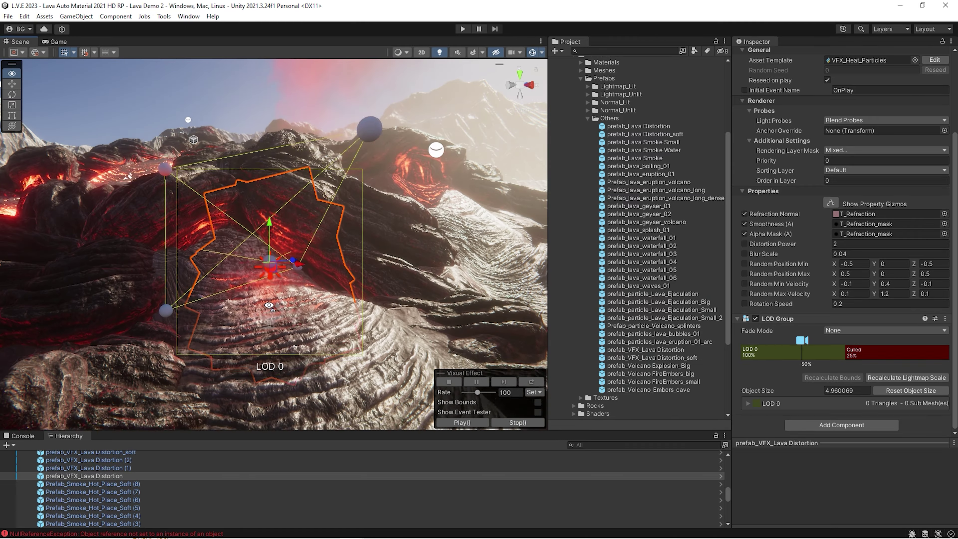
pyautogui.keyDown('alt'); pyautogui.scroll(-10, 269, 305); pyautogui.keyUp('alt')
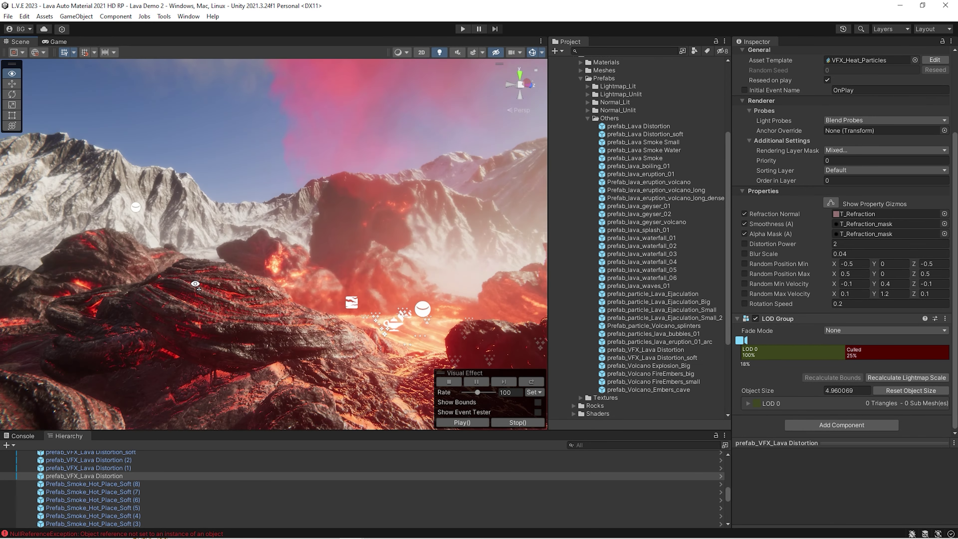
pyautogui.moveTo(195, 284)
pyautogui.keyDown('alt'); pyautogui.mouseDown()
pyautogui.moveTo(251, 327)
pyautogui.moveTo(270, 265)
pyautogui.moveTo(172, 328)
pyautogui.moveTo(217, 301)
pyautogui.moveTo(361, 430)
pyautogui.moveTo(349, 304)
pyautogui.mouseUp(); pyautogui.keyUp('alt')
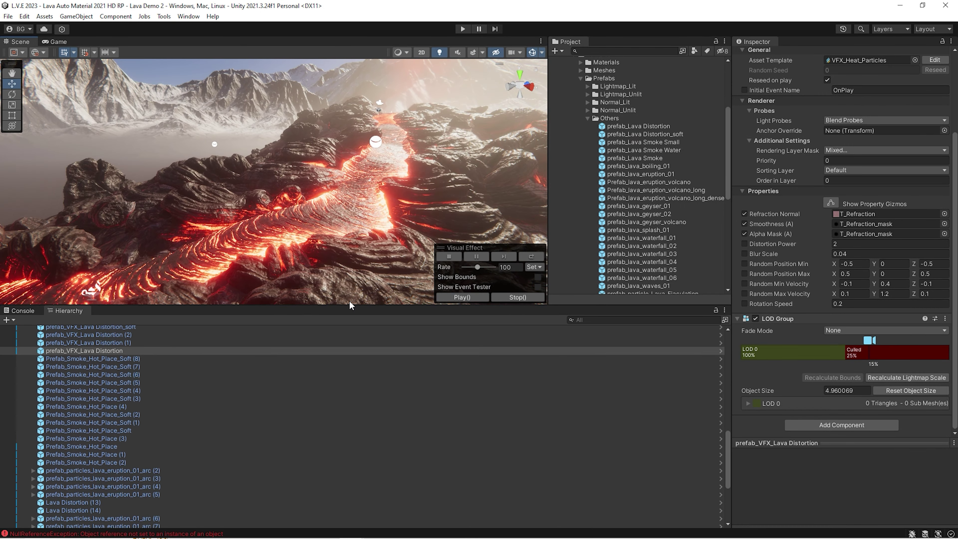
# Select Post Processing in the scene and examine its Screen Space Reflection and Screen Space Global Illumination overrides.
pyautogui.scroll(10, 93, 367)
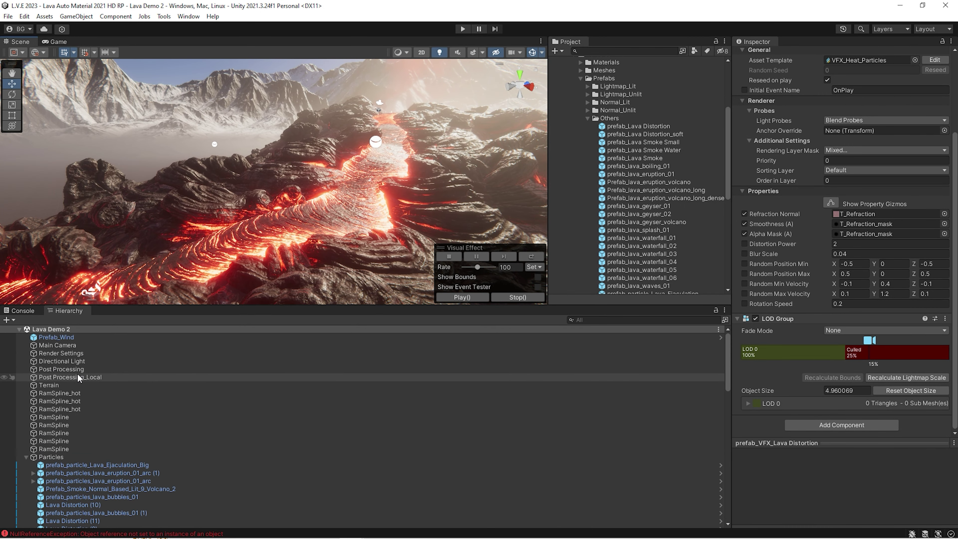
pyautogui.click(72, 369)
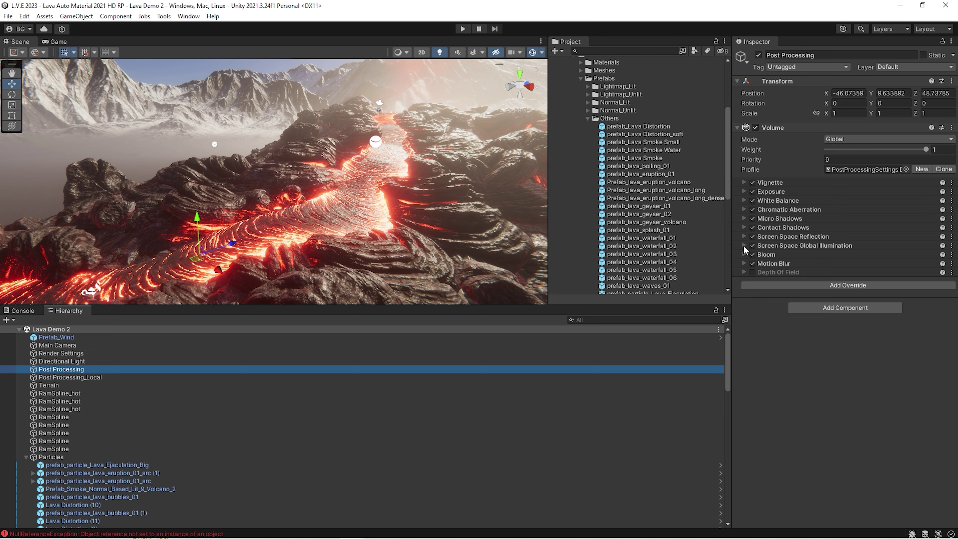
pyautogui.click(743, 236)
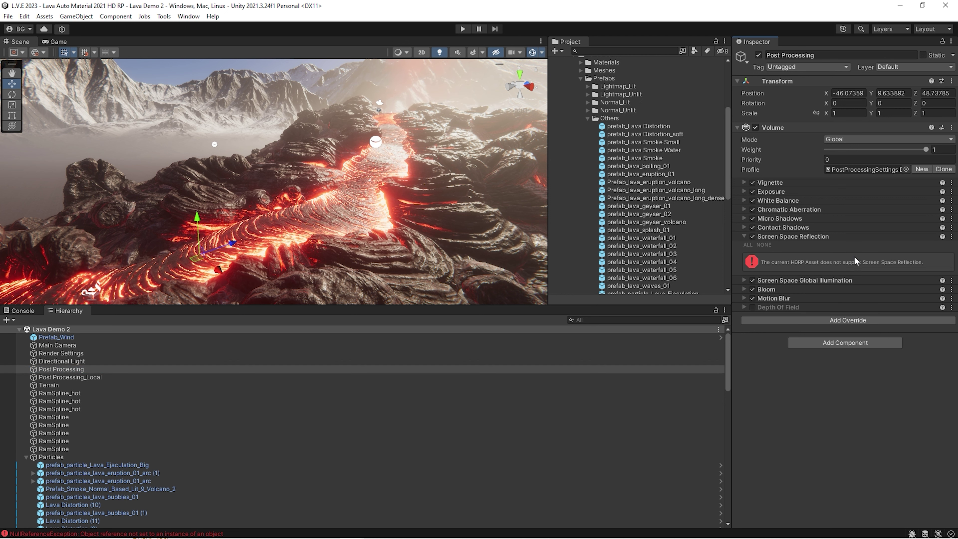
pyautogui.click(743, 279)
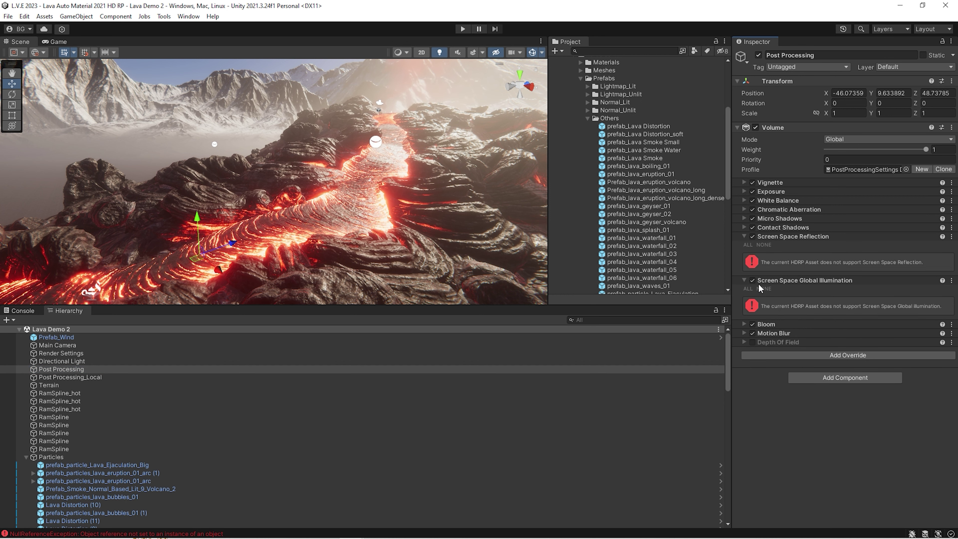
pyautogui.moveTo(295, 266); pyautogui.dragTo(141, 184, button='right')
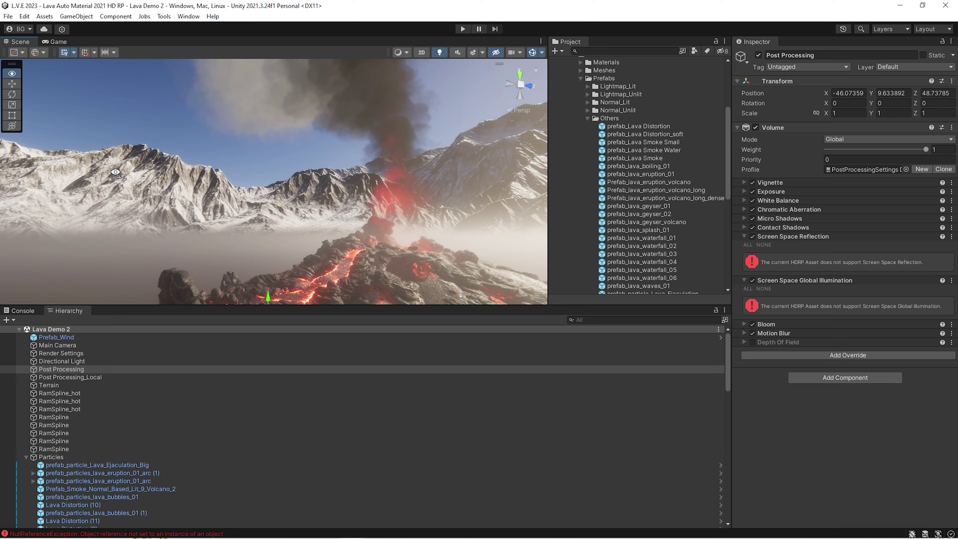
# Open the Quality page of Project Settings and locate the High Fidelity level's render pipeline asset in the project.
pyautogui.click(5, 16)
pyautogui.moveTo(22, 17)
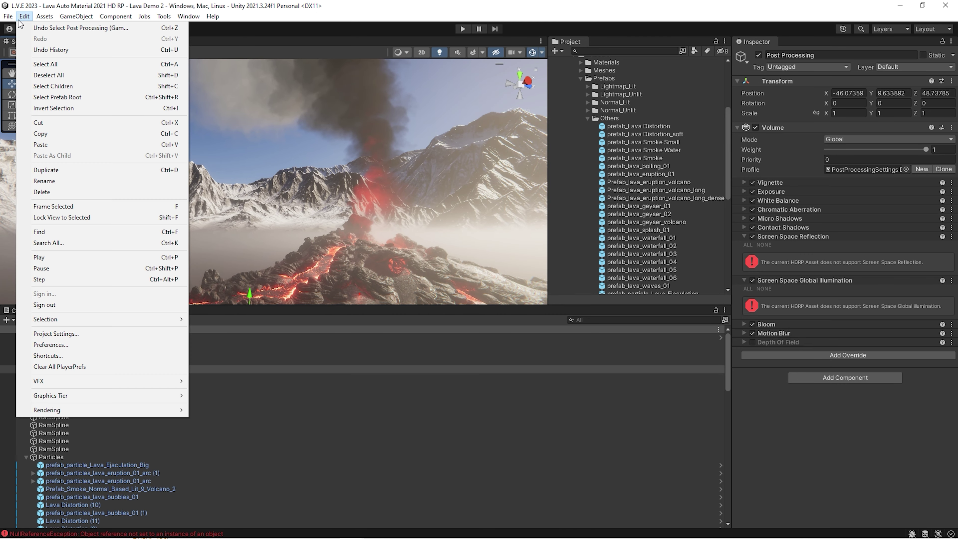
pyautogui.click(56, 334)
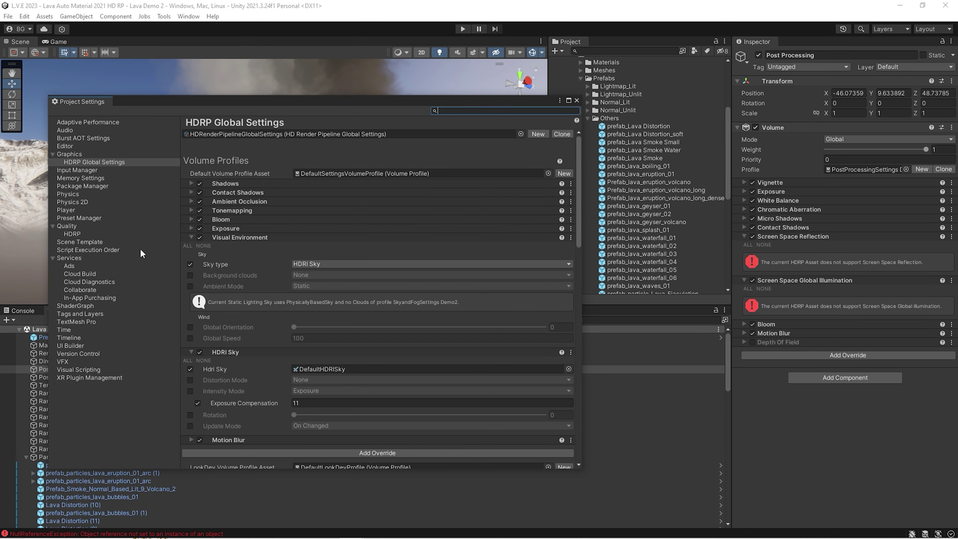
pyautogui.click(65, 155)
pyautogui.click(86, 162)
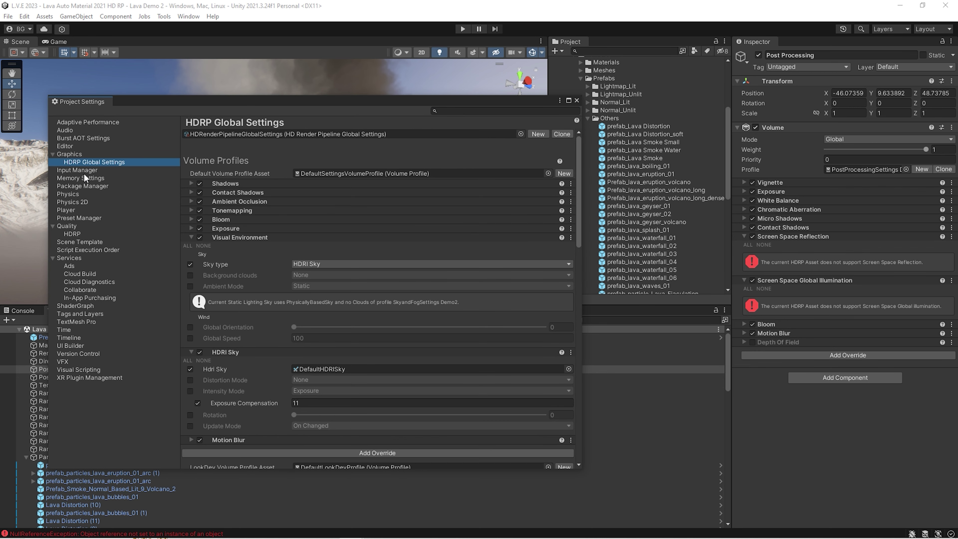
pyautogui.click(71, 225)
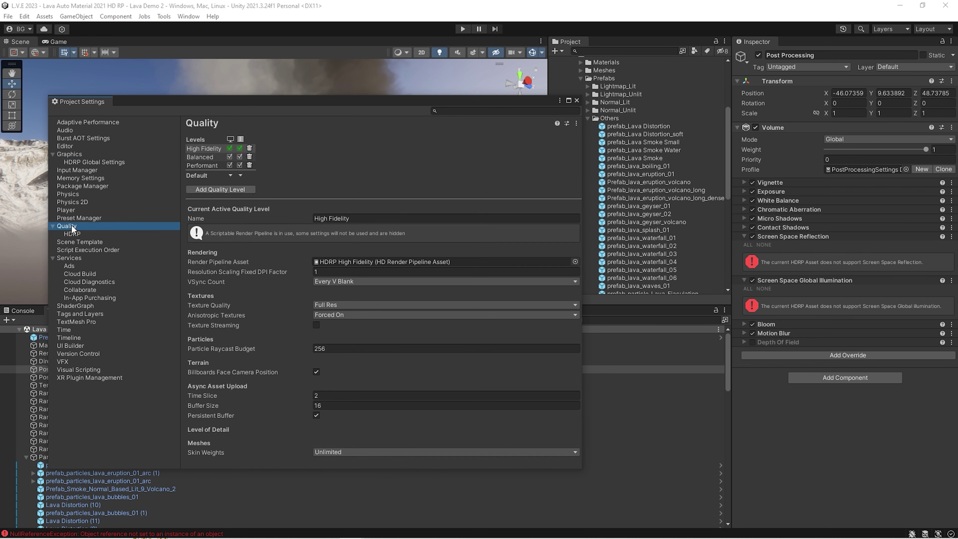
pyautogui.click(343, 260)
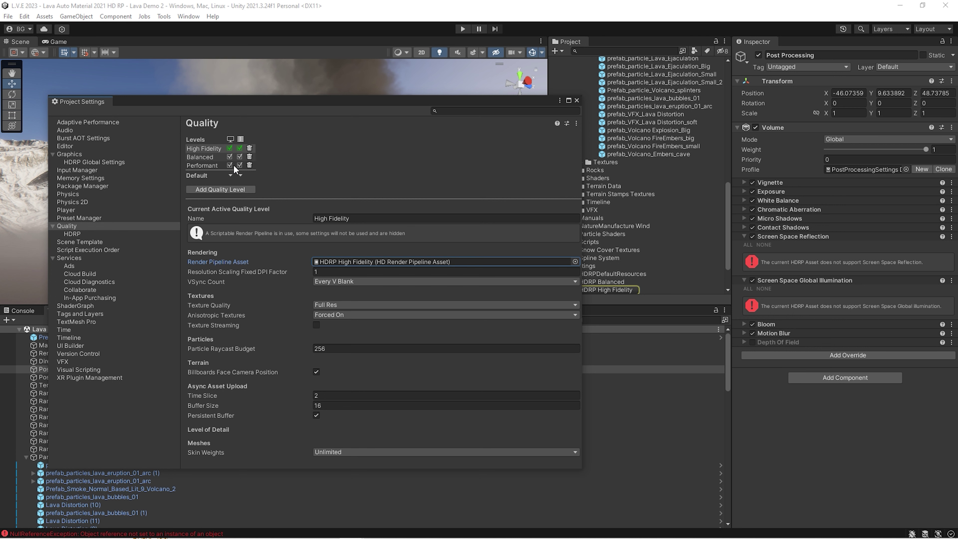
# Select the HDRP High Fidelity asset and enable Screen Space Global Illumination in its lighting settings.
pyautogui.moveTo(388, 103); pyautogui.dragTo(353, 129)
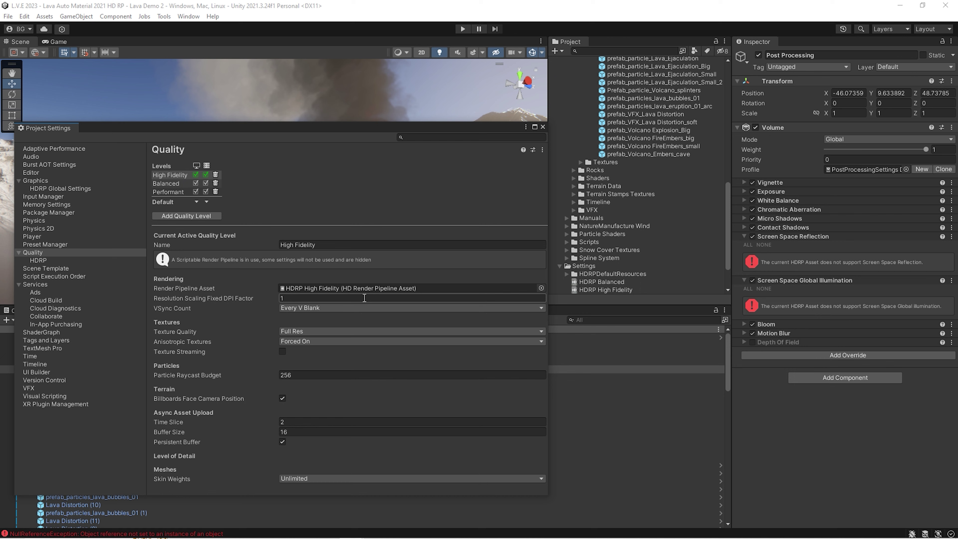
pyautogui.click(585, 290)
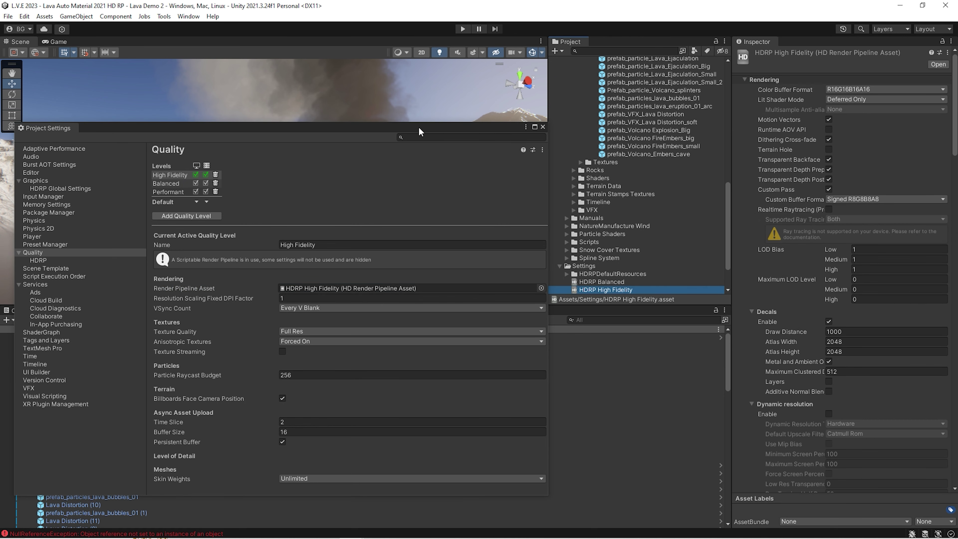
pyautogui.moveTo(421, 131); pyautogui.dragTo(283, 139)
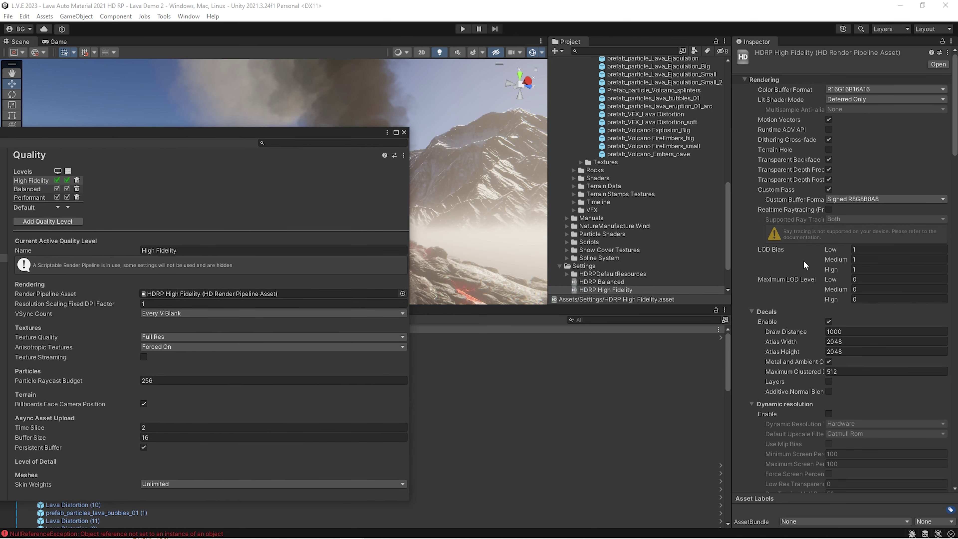
pyautogui.scroll(-10, 803, 260)
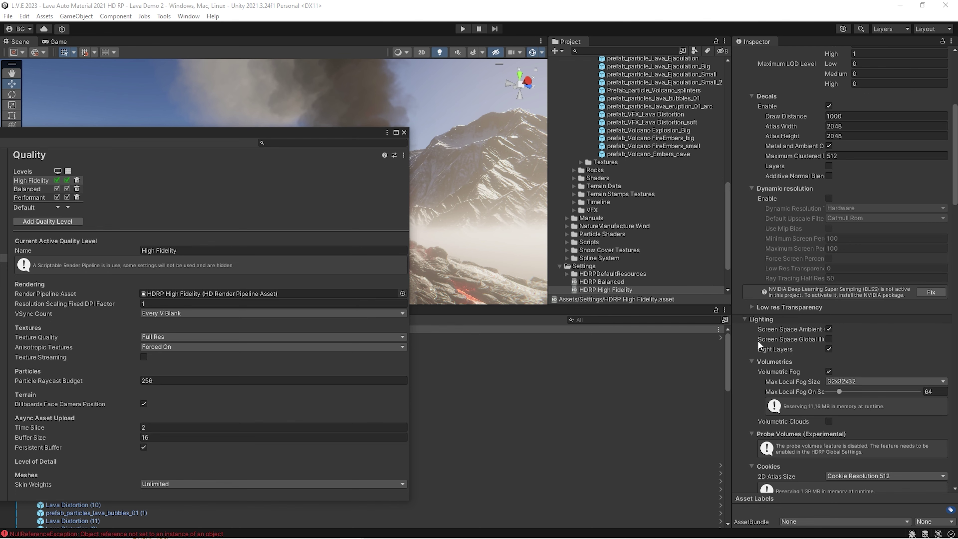
pyautogui.moveTo(733, 345); pyautogui.dragTo(705, 348)
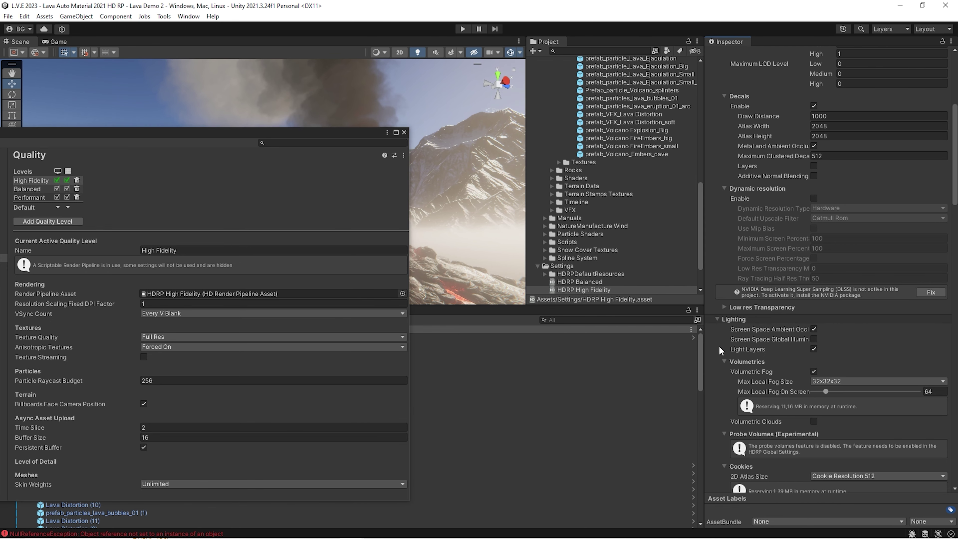
pyautogui.click(813, 338)
# Enable Volumetric Clouds in the HDRP High Fidelity asset and check the sky in the scene.
pyautogui.scroll(-5, 815, 340)
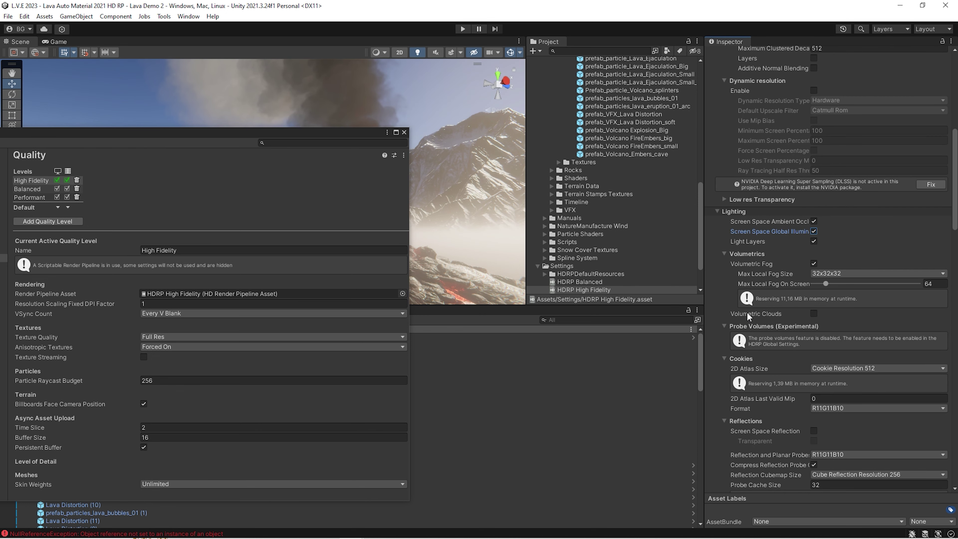
pyautogui.moveTo(319, 133); pyautogui.dragTo(348, 234)
pyautogui.moveTo(351, 211); pyautogui.dragTo(362, 183, button='right')
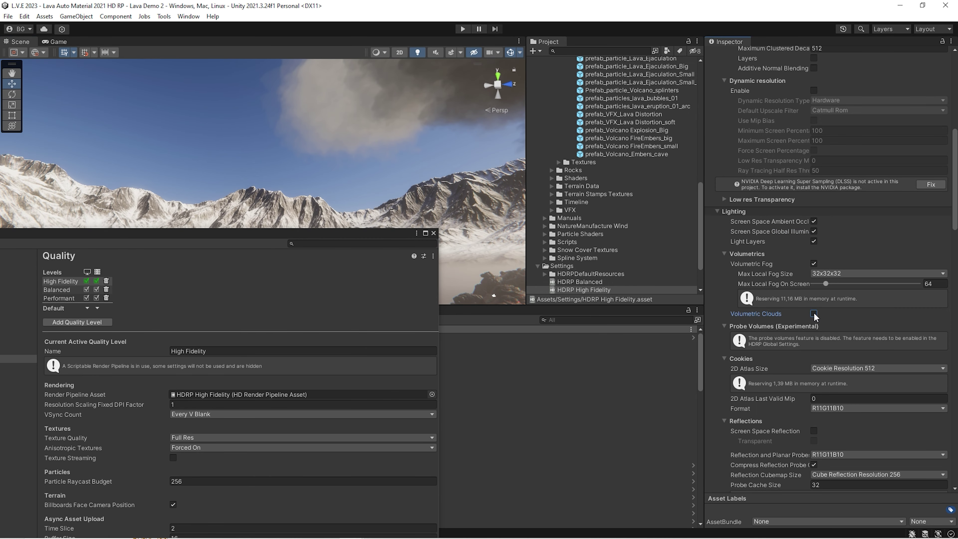
pyautogui.click(813, 313)
pyautogui.moveTo(351, 181); pyautogui.dragTo(374, 190, button='right')
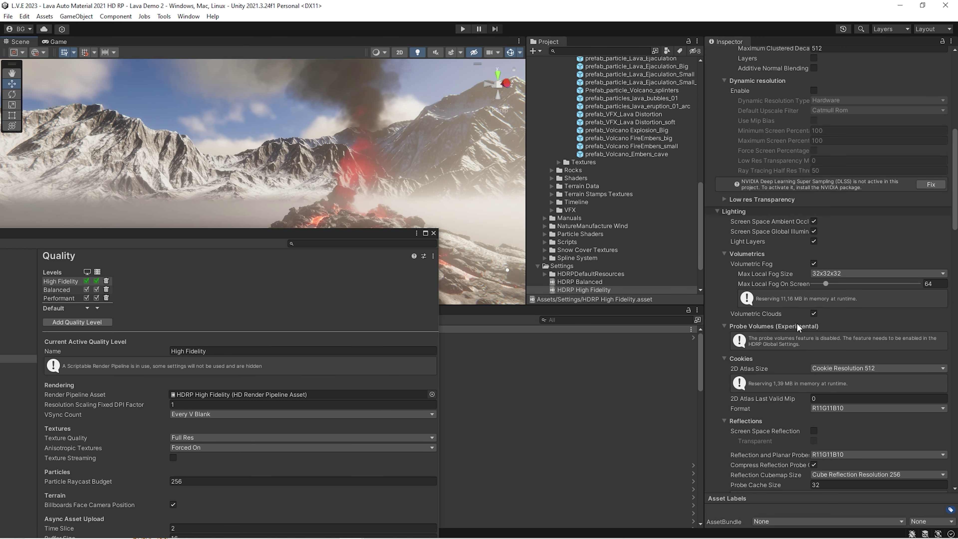
# Enable Screen Space Reflection and its Transparent option in the asset's reflection settings.
pyautogui.click(814, 431)
pyautogui.click(813, 440)
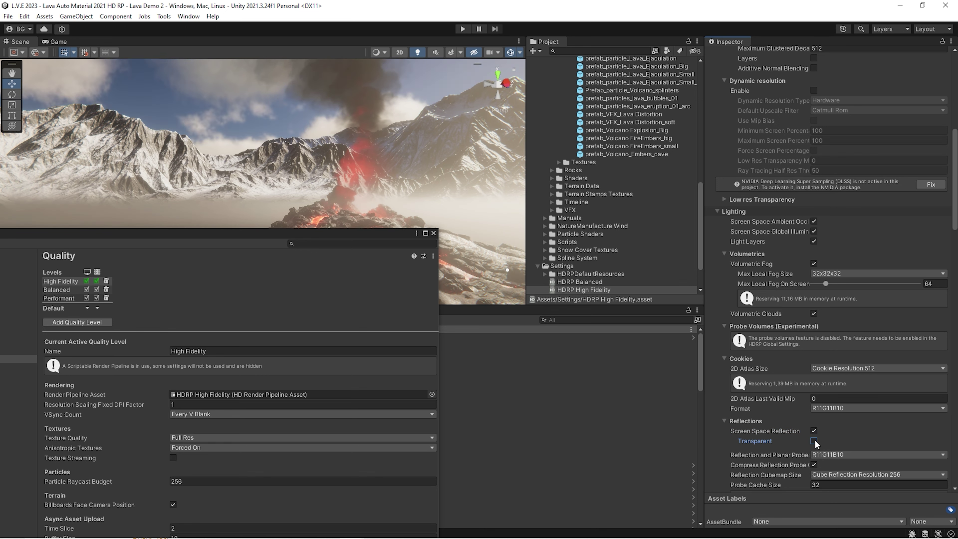
# Close the project settings, select the Post Processing volume and compare the lava terrain with and without Screen Space Global Illumination.
pyautogui.click(434, 233)
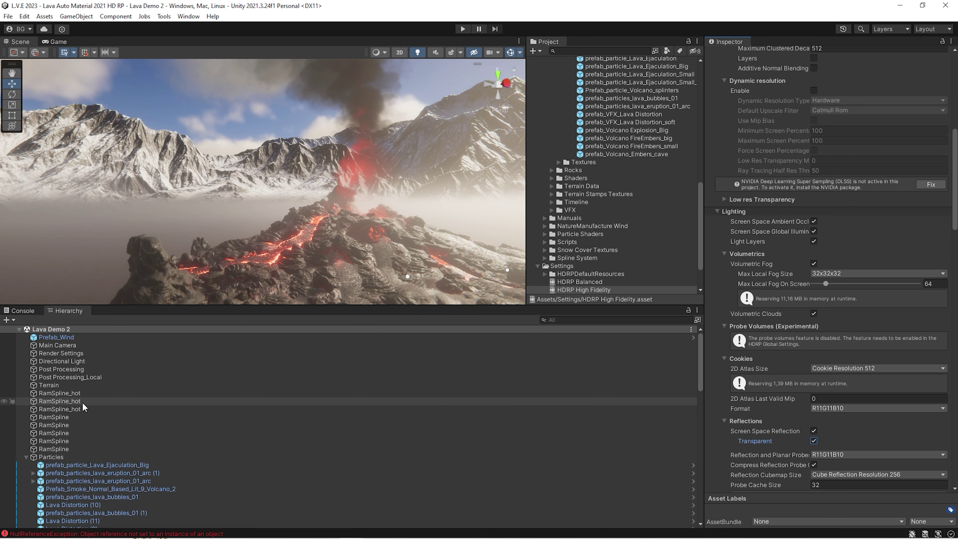
pyautogui.click(177, 368)
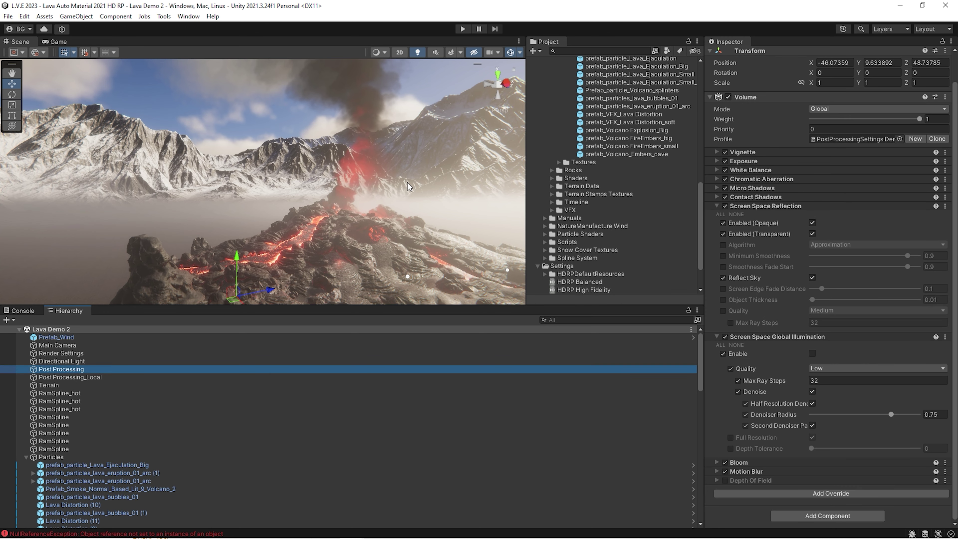
pyautogui.moveTo(409, 187); pyautogui.dragTo(453, 189, button='right')
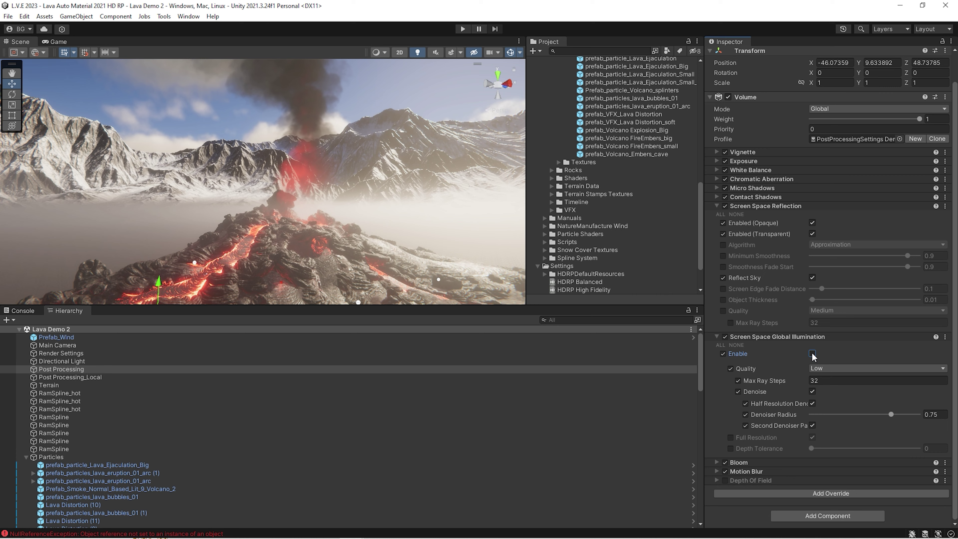
pyautogui.moveTo(415, 264); pyautogui.dragTo(400, 280, button='right')
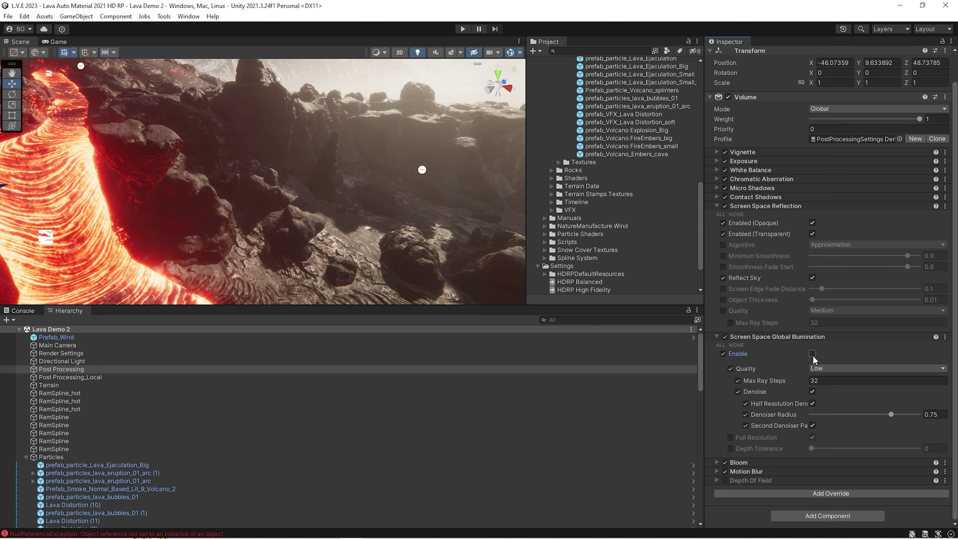
pyautogui.moveTo(257, 154); pyautogui.dragTo(286, 77, button='right')
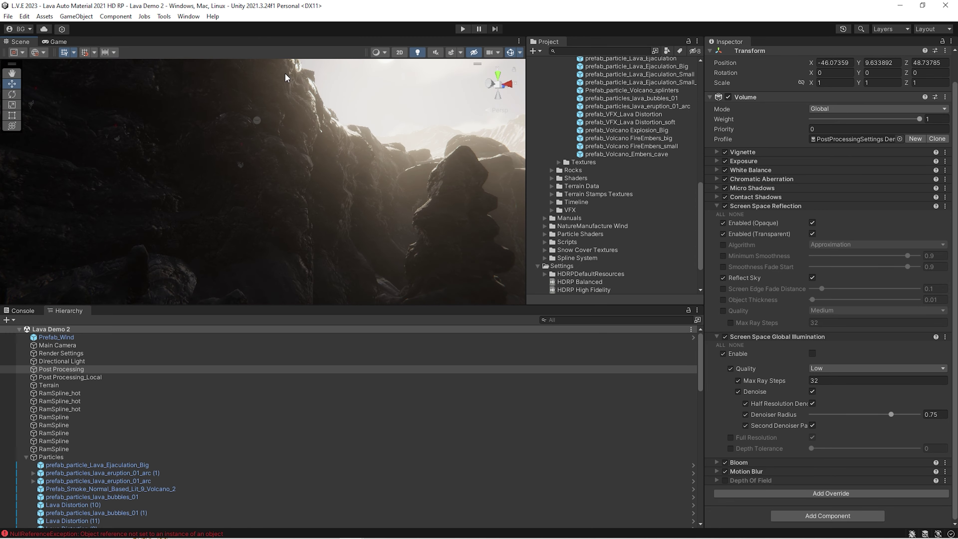
pyautogui.moveTo(264, 178); pyautogui.dragTo(241, 238, button='right')
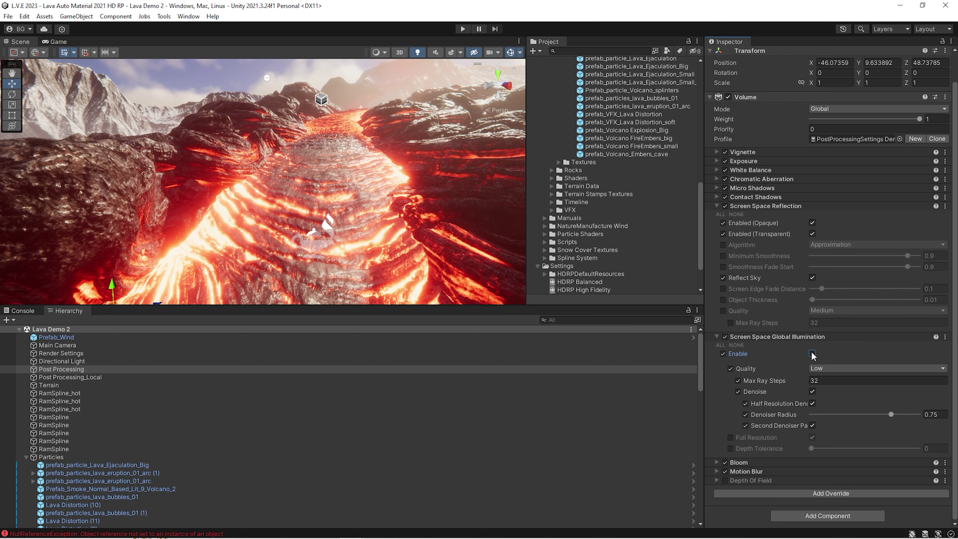
pyautogui.moveTo(267, 214); pyautogui.dragTo(510, 249, button='right')
# Enlarge the Scene view downward and look over the volcano slope.
pyautogui.moveTo(479, 306); pyautogui.dragTo(479, 411)
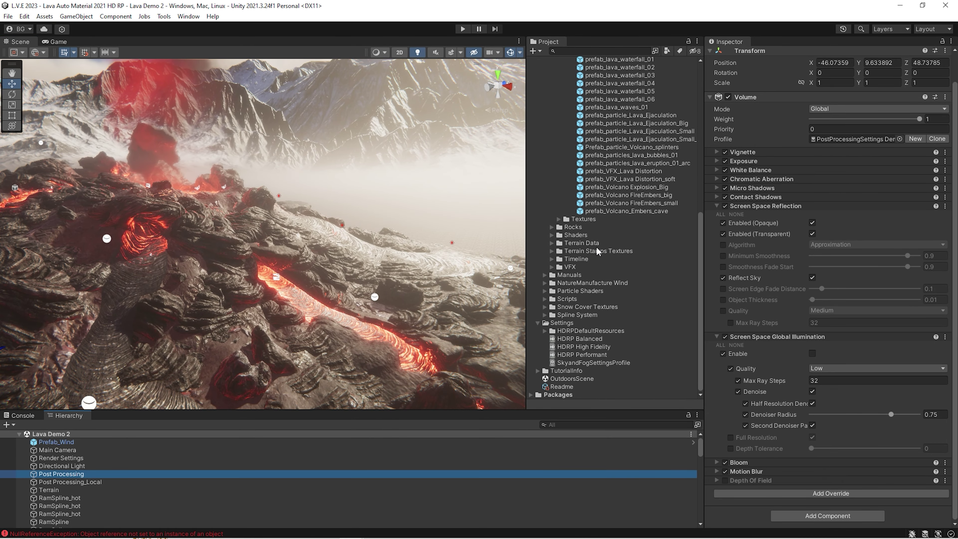
pyautogui.scroll(10, 622, 227)
pyautogui.moveTo(339, 232)
pyautogui.mouseDown(button='right')
pyautogui.moveTo(327, 234)
pyautogui.moveTo(351, 238)
pyautogui.mouseUp(button='right')
# Collapse the Particles and HD and URP Support Packs folders and open the Lava Tutorial Tesseled scene from Demo Scenes.
pyautogui.scroll(3, 607, 176)
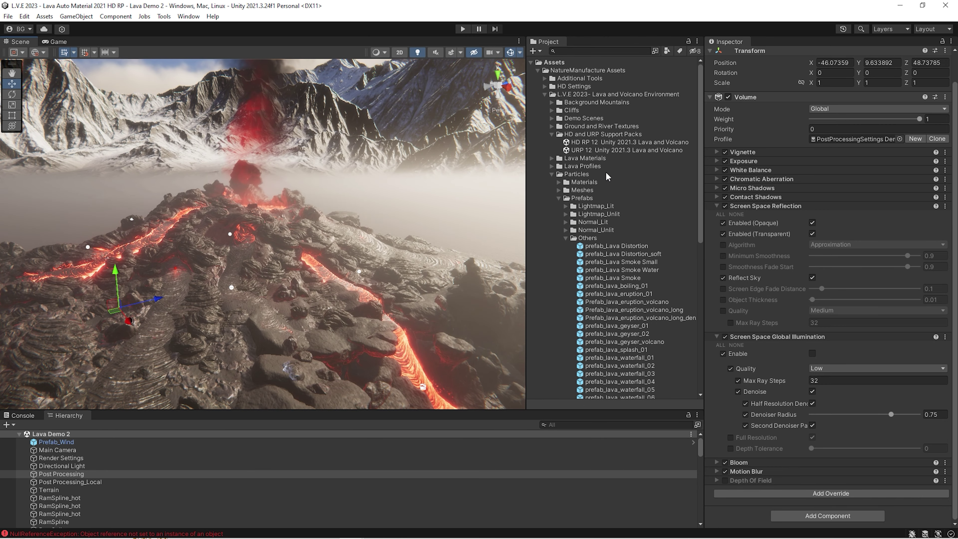
pyautogui.click(552, 175)
pyautogui.click(552, 136)
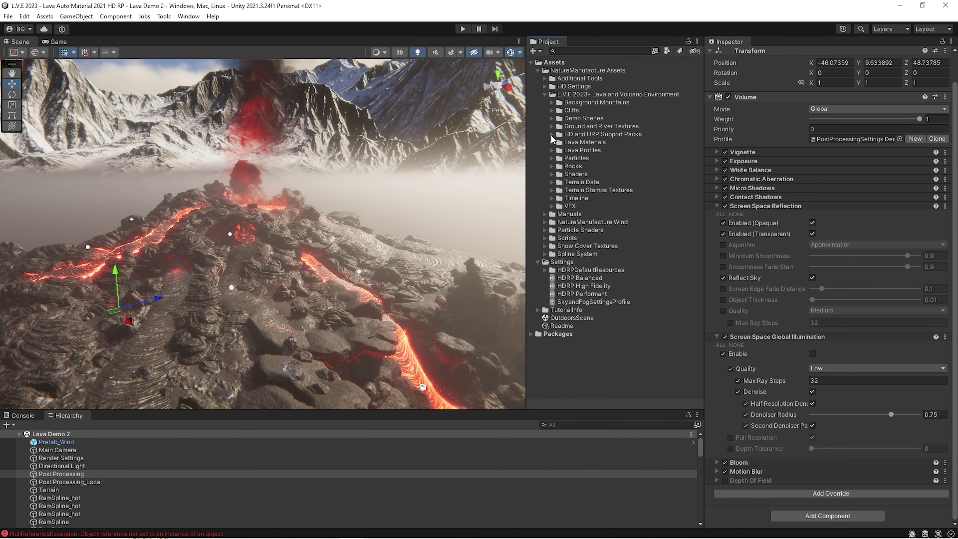
pyautogui.click(552, 118)
pyautogui.scroll(-5, 585, 200)
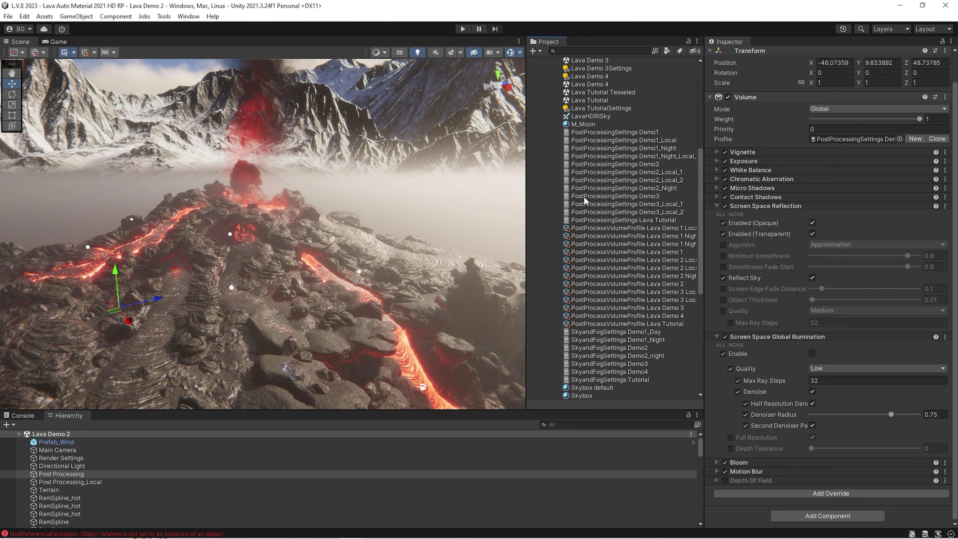
pyautogui.doubleClick(600, 93)
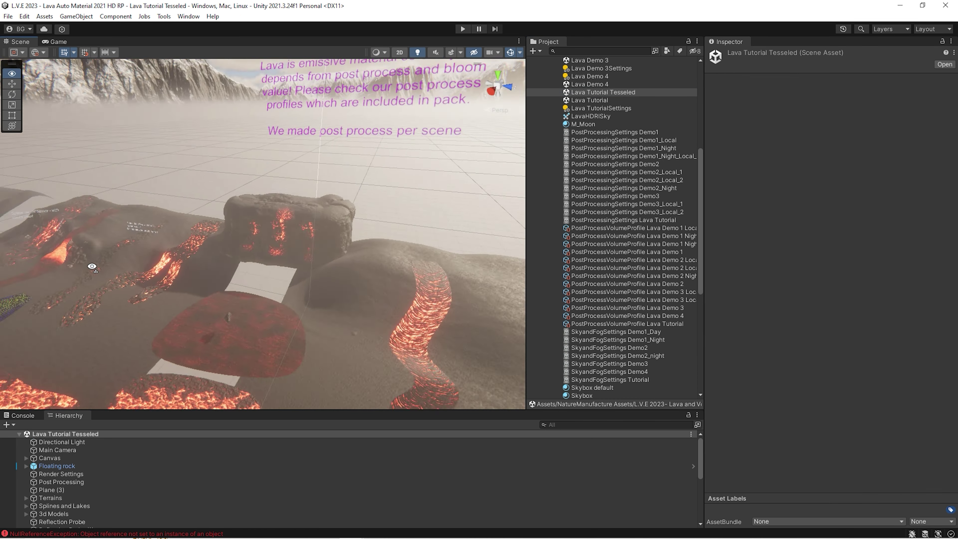
# Select the RamSpline lava flow on the slope and enable Always Refresh for the Scene view effects.
pyautogui.keyDown('alt'); pyautogui.moveTo(92, 267); pyautogui.dragTo(901, 224); pyautogui.keyUp('alt')
pyautogui.moveTo(287, 264); pyautogui.dragTo(320, 307, button='right')
pyautogui.click(319, 307)
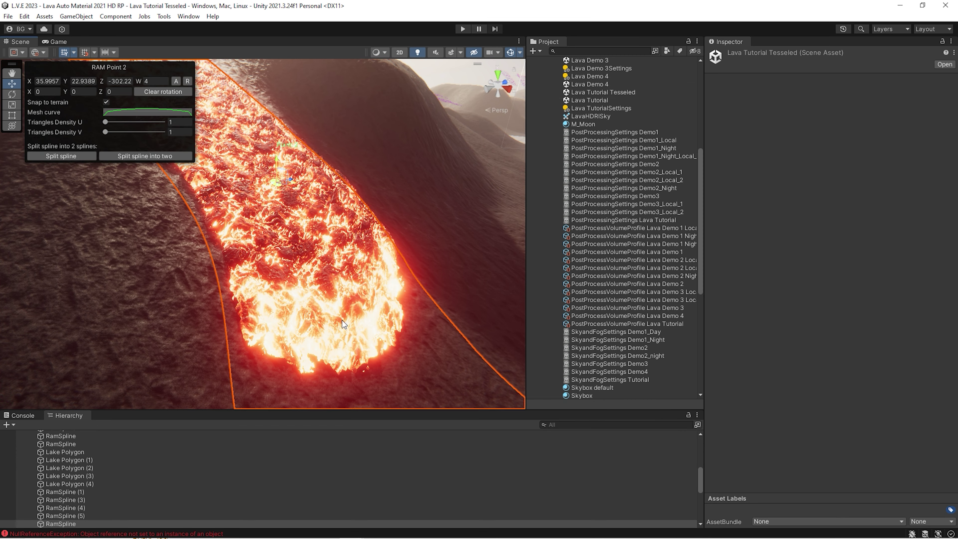
pyautogui.click(460, 53)
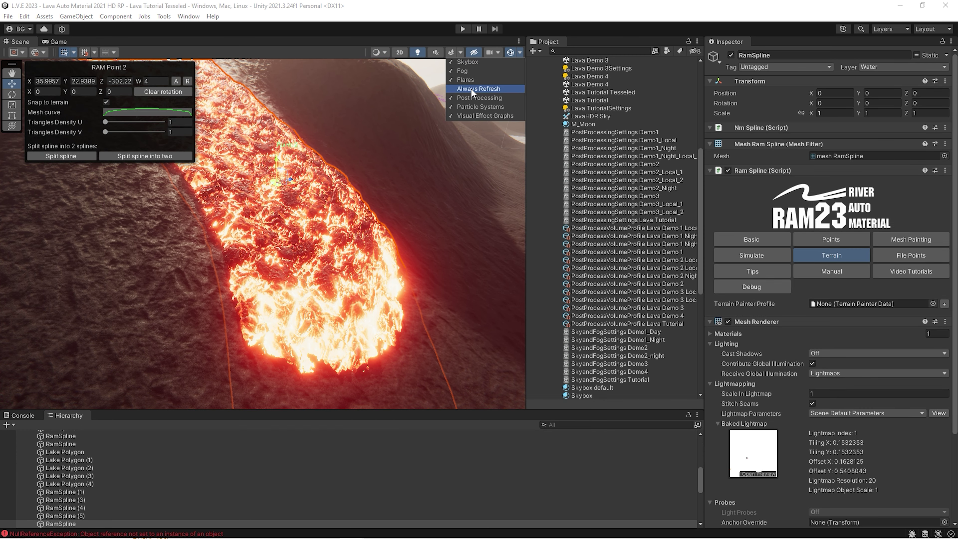
pyautogui.moveTo(471, 88); pyautogui.dragTo(415, 151, button='right')
pyautogui.click(462, 53)
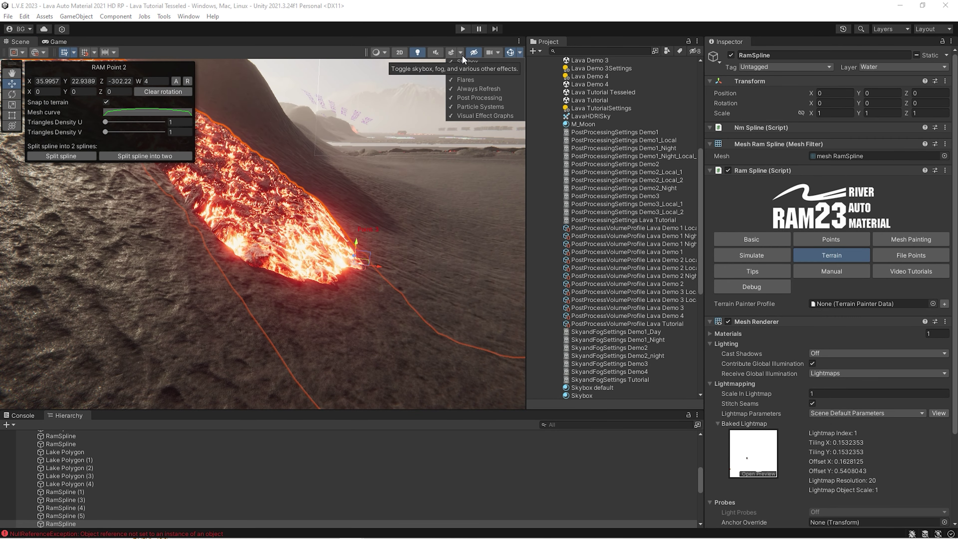
pyautogui.moveTo(181, 276); pyautogui.dragTo(227, 278, button='right')
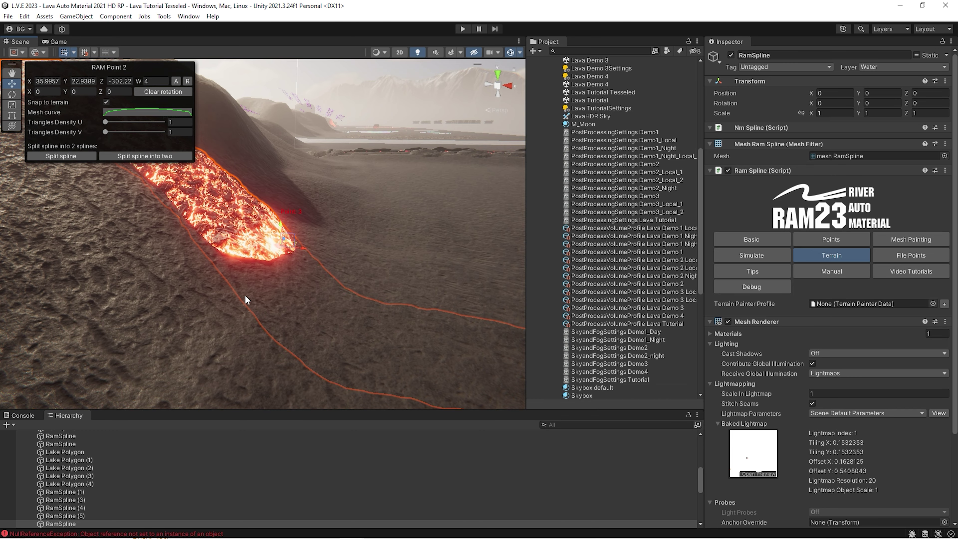
pyautogui.scroll(5, 246, 295)
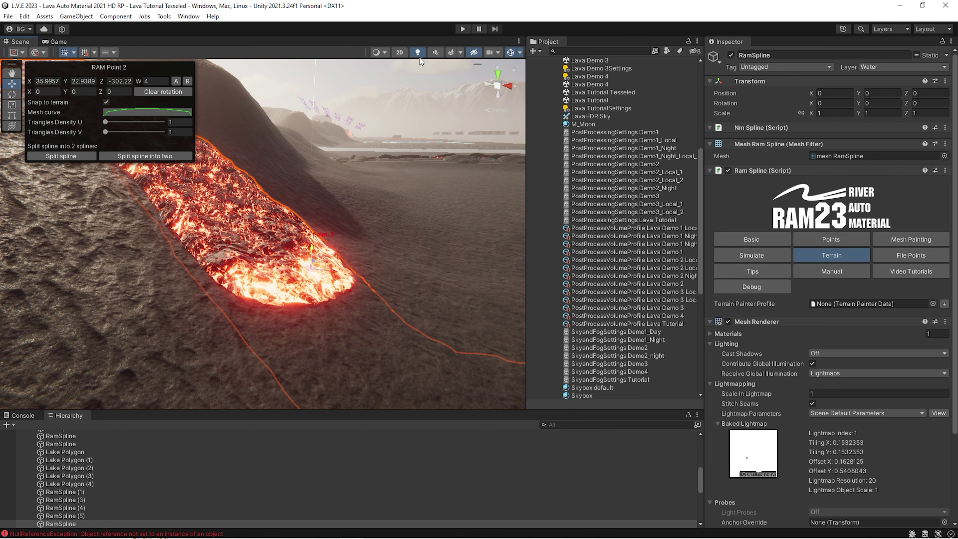
# Start play mode and examine the lava flow and floating rock in the Scene view with Always Refresh active.
pyautogui.click(459, 31)
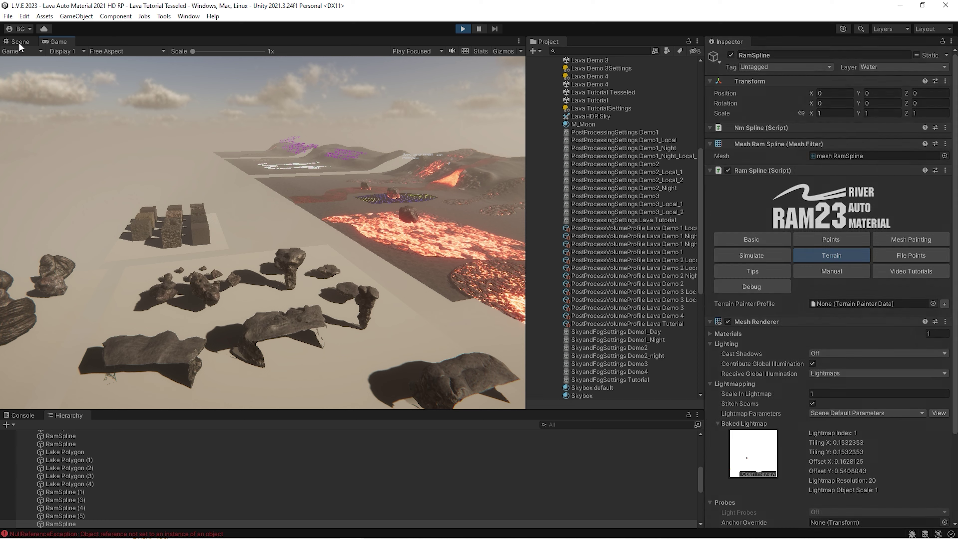
pyautogui.click(19, 42)
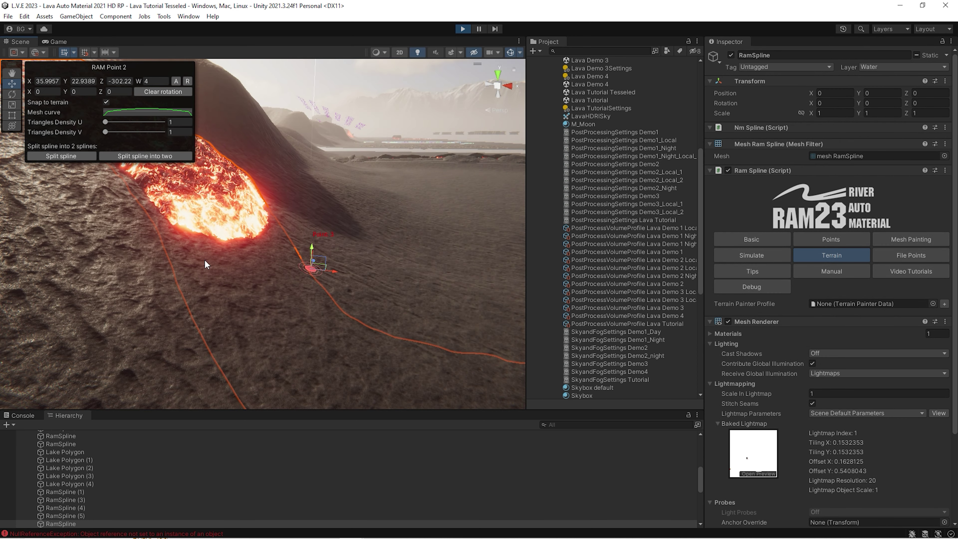
pyautogui.keyDown('alt'); pyautogui.moveTo(204, 264); pyautogui.dragTo(225, 211); pyautogui.keyUp('alt')
pyautogui.click(461, 52)
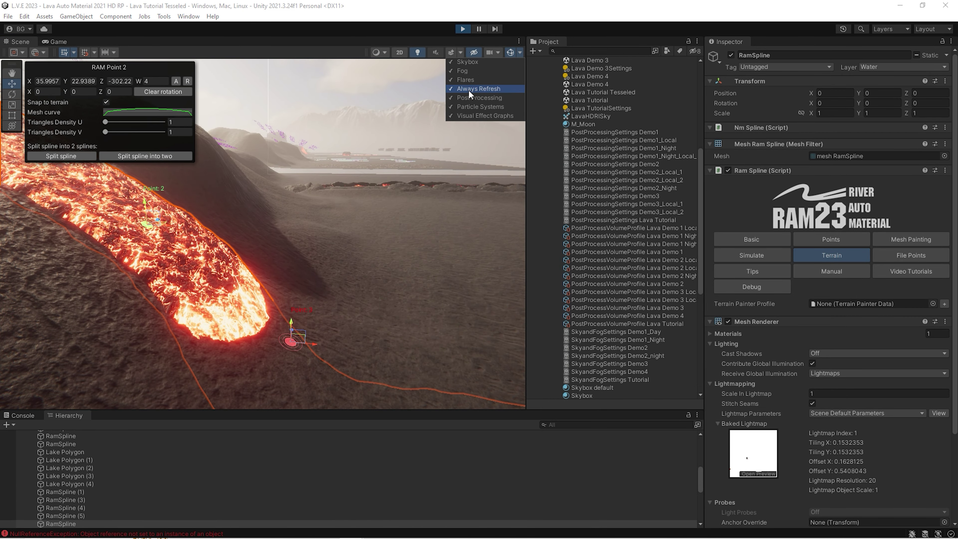
pyautogui.keyDown('alt'); pyautogui.moveTo(304, 204); pyautogui.dragTo(294, 284); pyautogui.keyUp('alt')
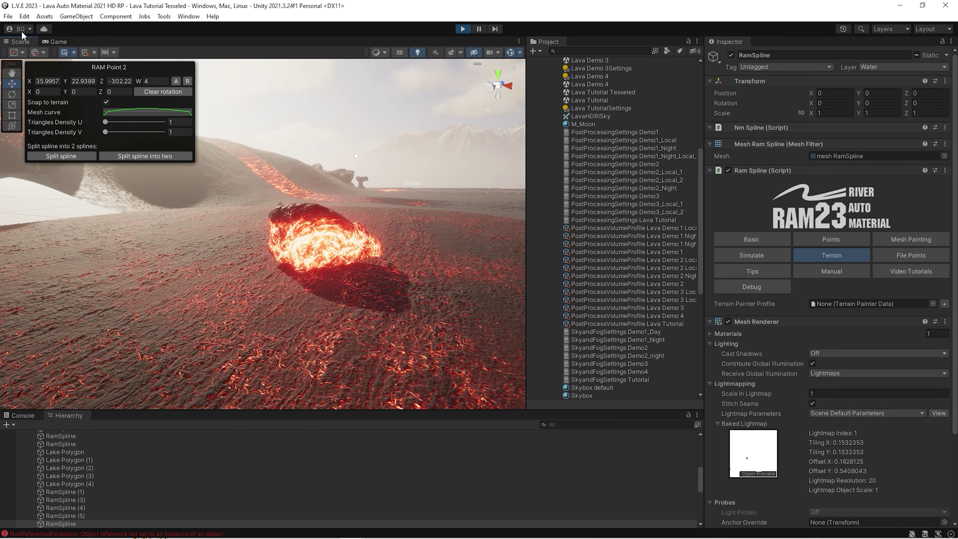
# Disable collisions between the Default and Water layers in the Layer Collision Matrix of the project's Physics settings.
pyautogui.click(24, 16)
pyautogui.click(49, 334)
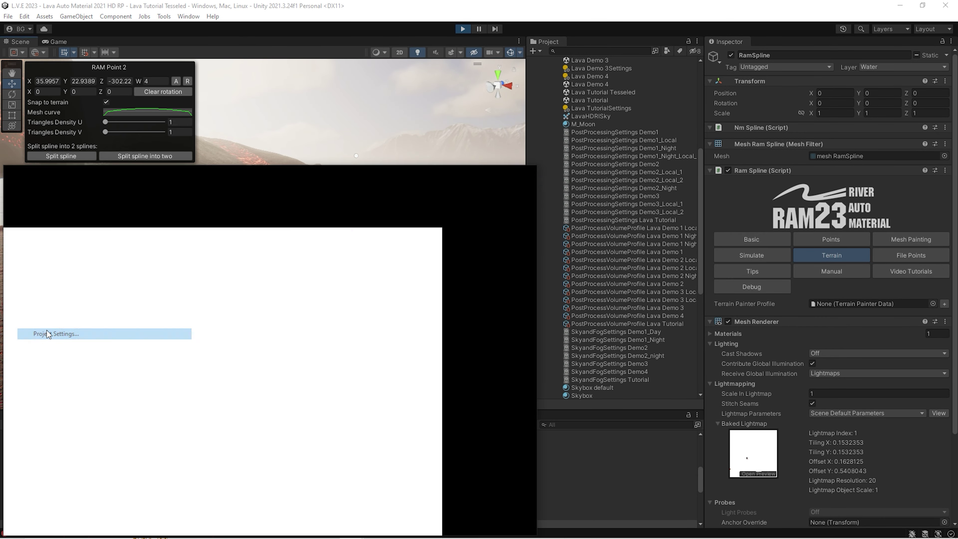
pyautogui.click(23, 264)
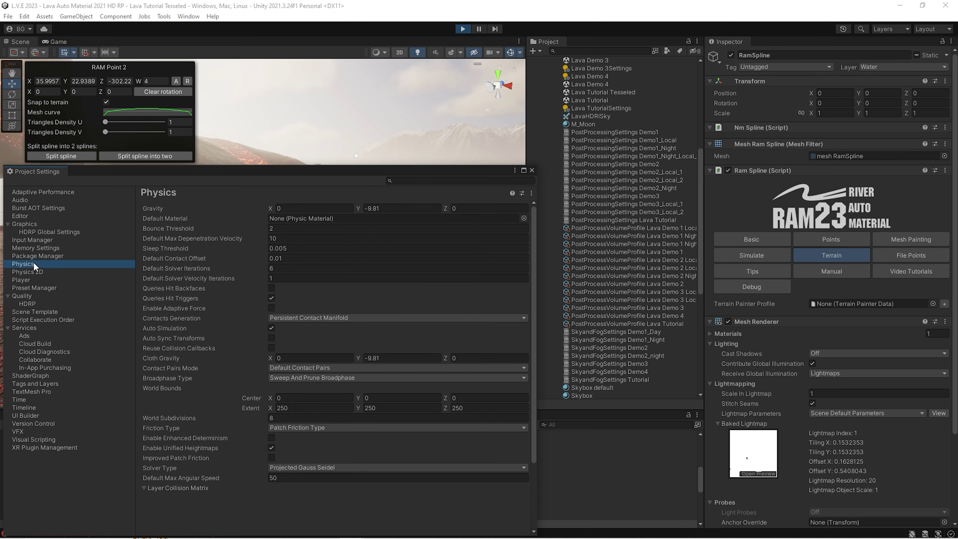
pyautogui.moveTo(202, 175); pyautogui.dragTo(324, 167)
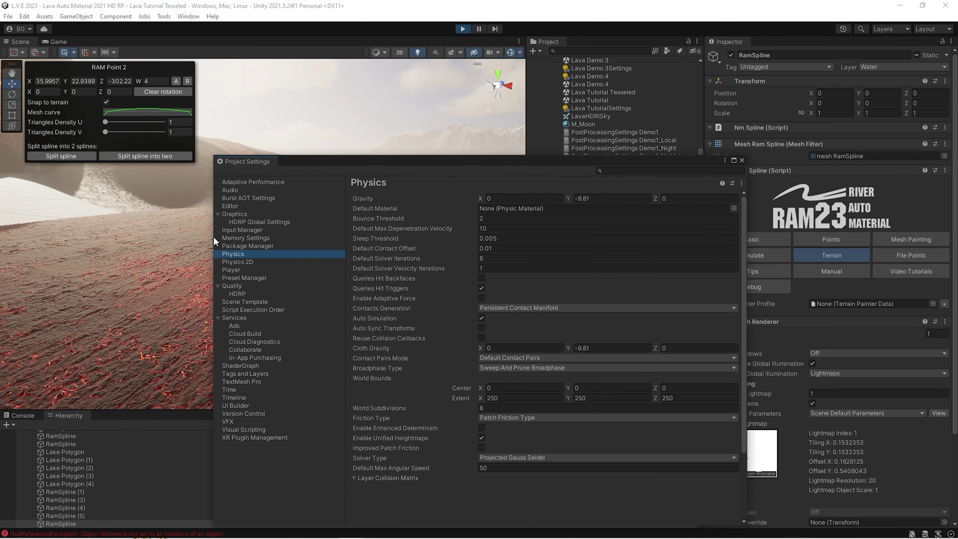
pyautogui.moveTo(212, 237); pyautogui.dragTo(414, 237)
pyautogui.scroll(-3, 580, 336)
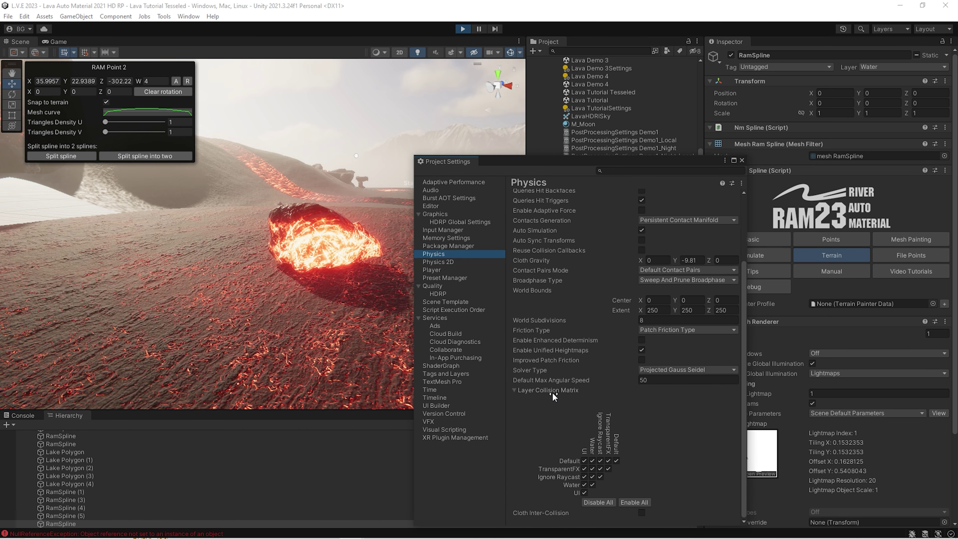
pyautogui.click(593, 460)
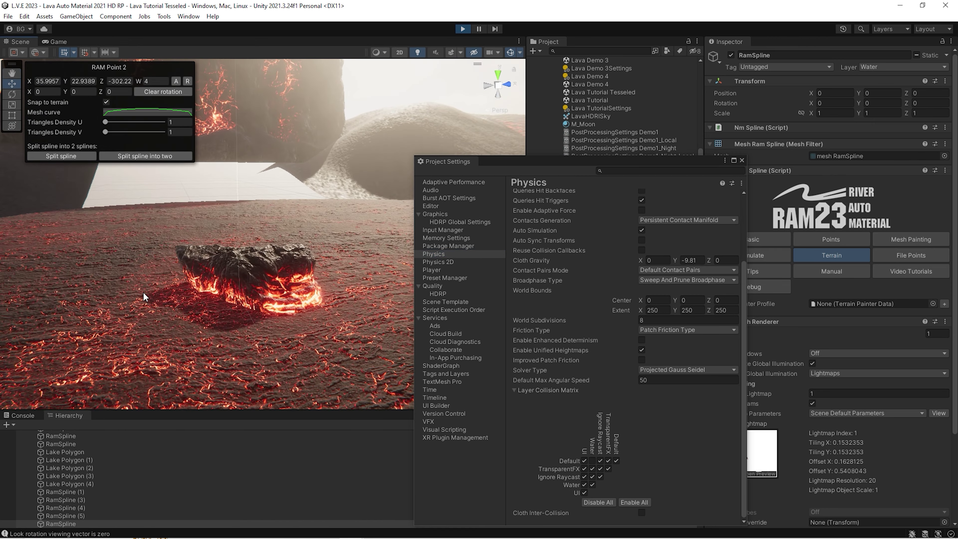
# Check the floating lava rock in the Scene view and stop play mode.
pyautogui.keyDown('alt'); pyautogui.moveTo(175, 306); pyautogui.dragTo(379, 100); pyautogui.keyUp('alt')
pyautogui.click(461, 29)
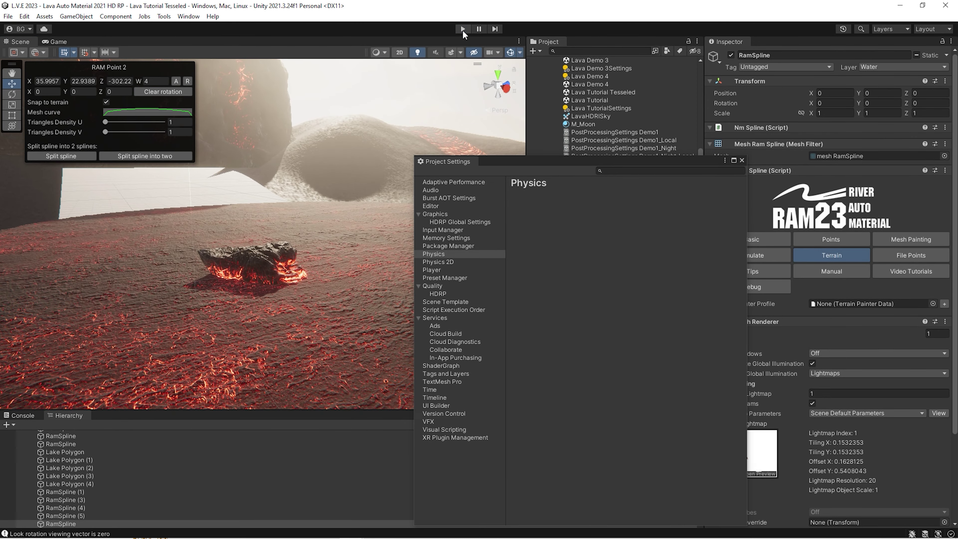
pyautogui.keyDown('alt'); pyautogui.moveTo(142, 227); pyautogui.dragTo(228, 212); pyautogui.keyUp('alt')
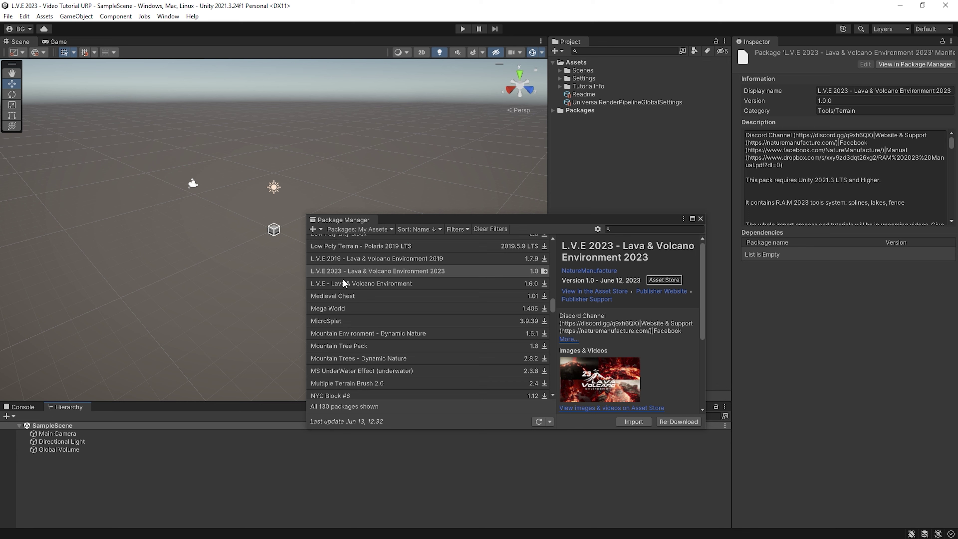
# Import the whole L.V.E 2023 - Lava & Volcano Environment 2023 package into the URP project, installing its dependencies.
pyautogui.click(408, 261)
pyautogui.click(410, 266)
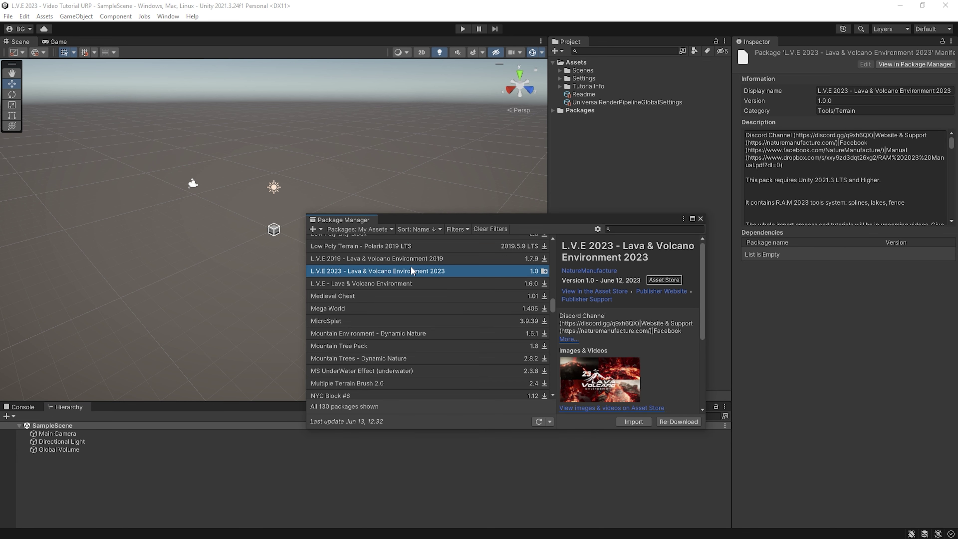
pyautogui.click(634, 425)
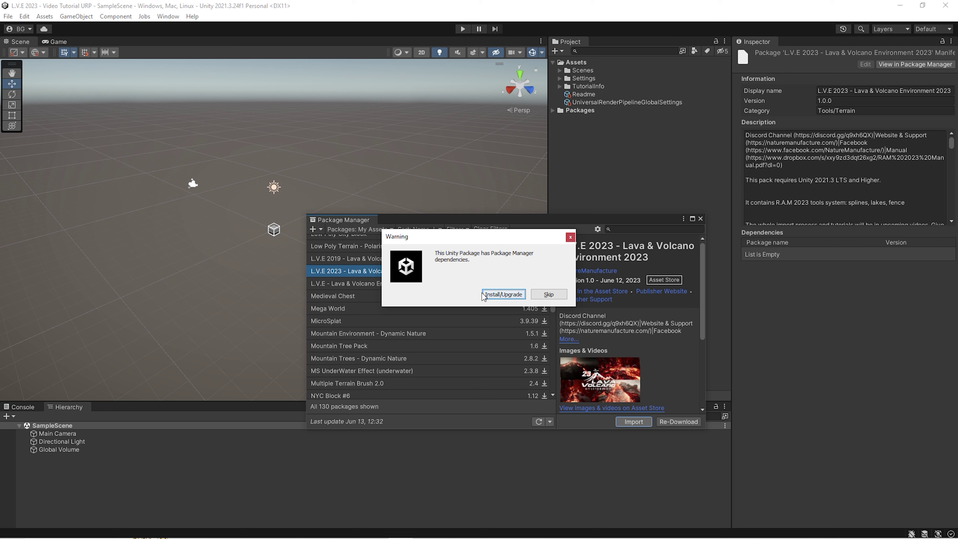
pyautogui.click(491, 295)
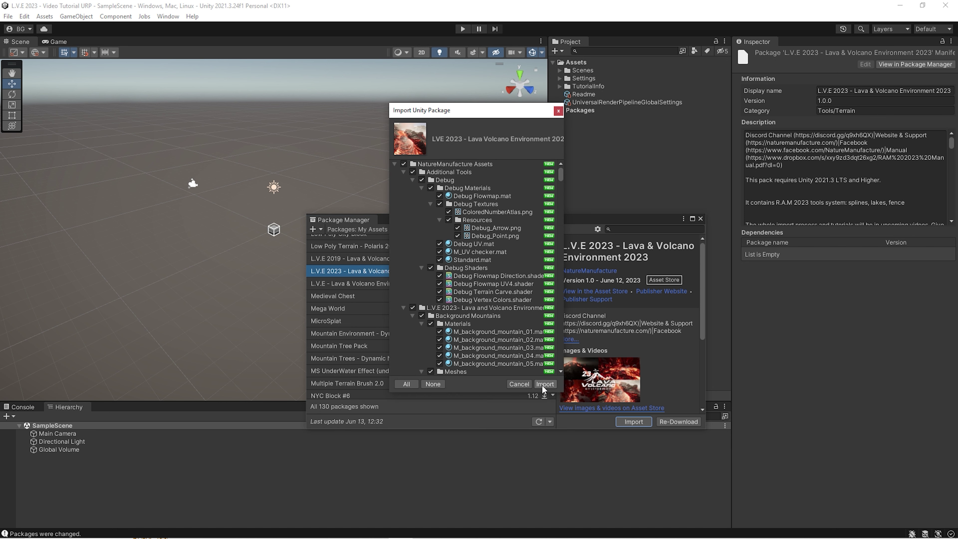
pyautogui.click(544, 384)
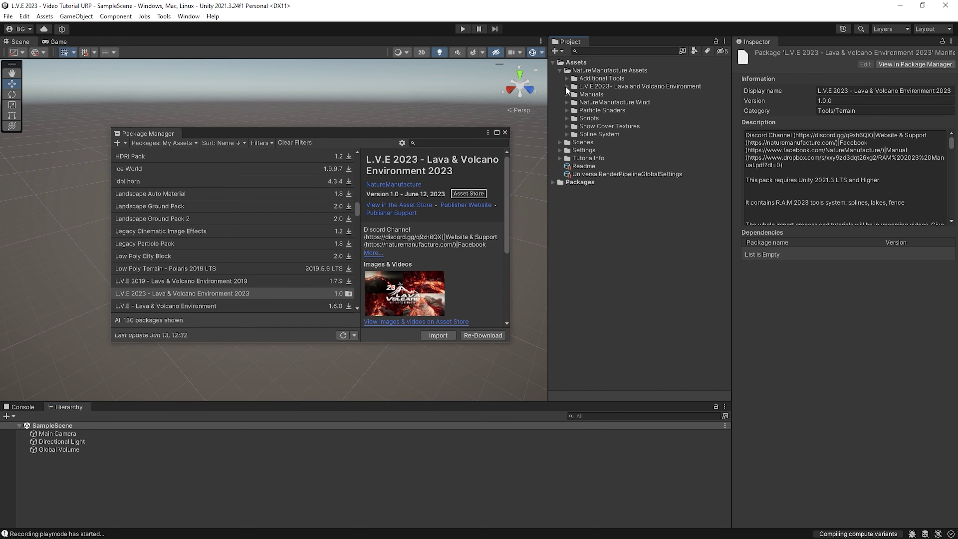
# Find the URP 12 support pack in the L.V.E 2023 folder and check the project's installed Universal RP version.
pyautogui.click(566, 87)
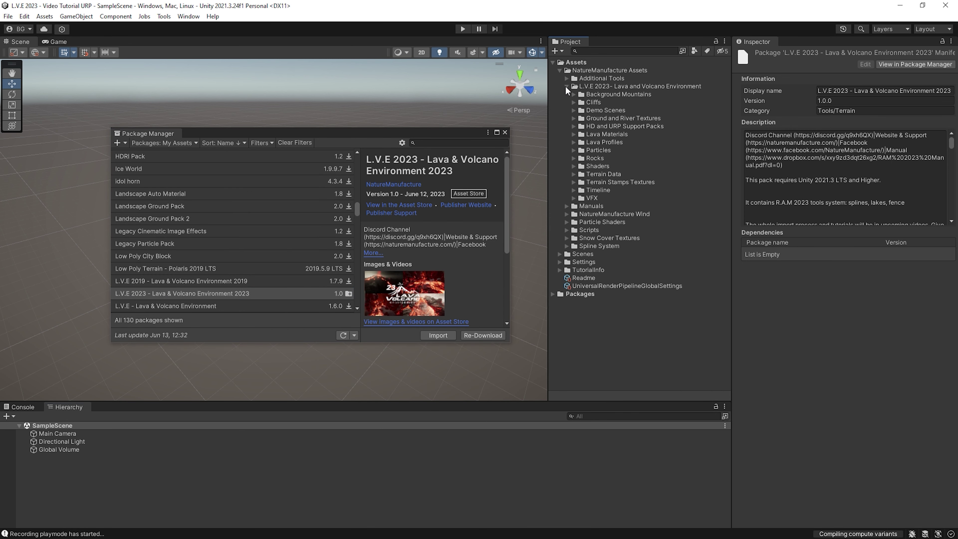
pyautogui.click(574, 126)
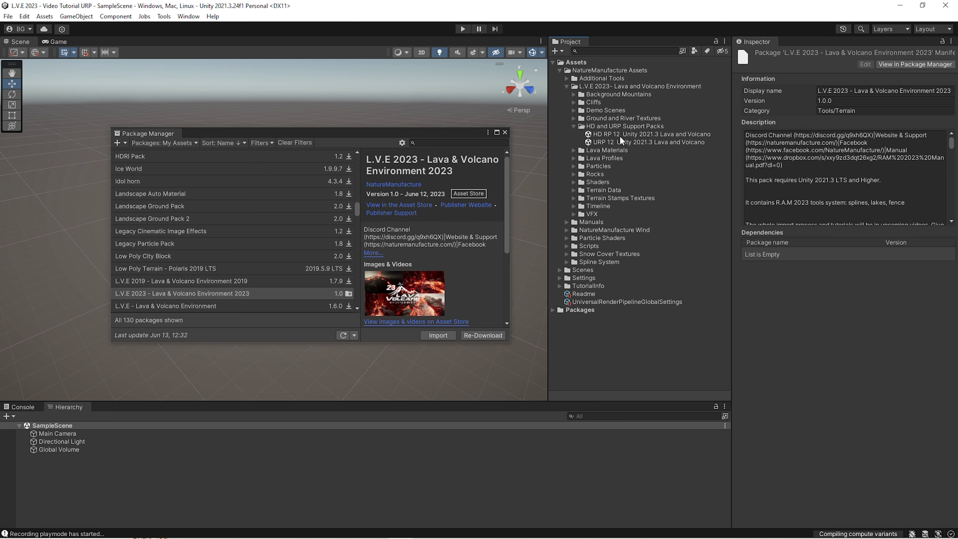
pyautogui.click(637, 141)
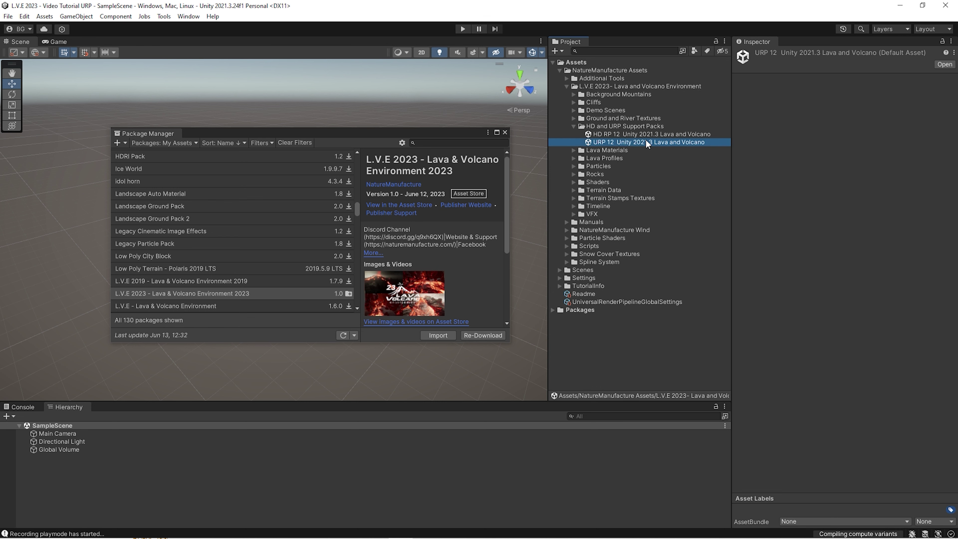
pyautogui.click(147, 142)
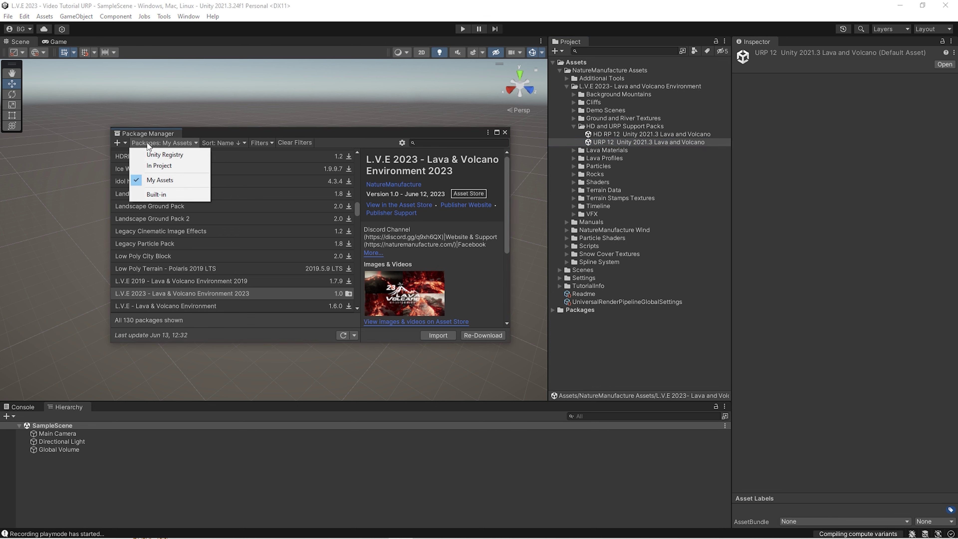
pyautogui.click(151, 169)
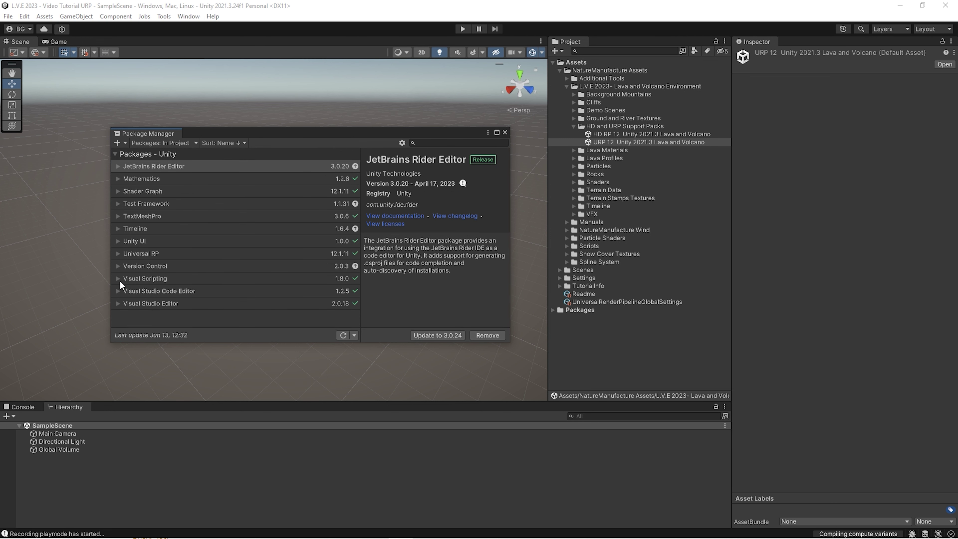
pyautogui.click(118, 254)
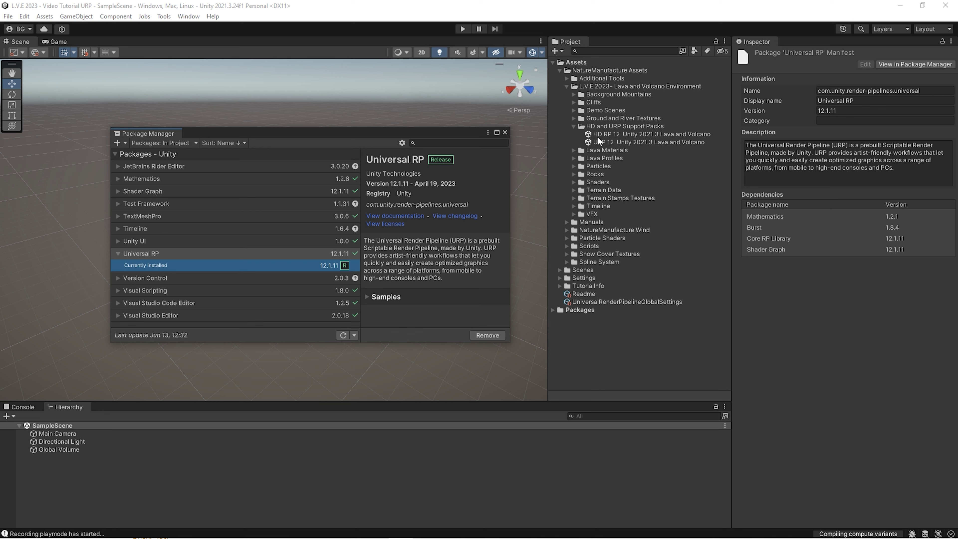
# Import the full URP 12 Unity 2021.3 Lava and Volcano support pack and close the Package Manager.
pyautogui.click(645, 142)
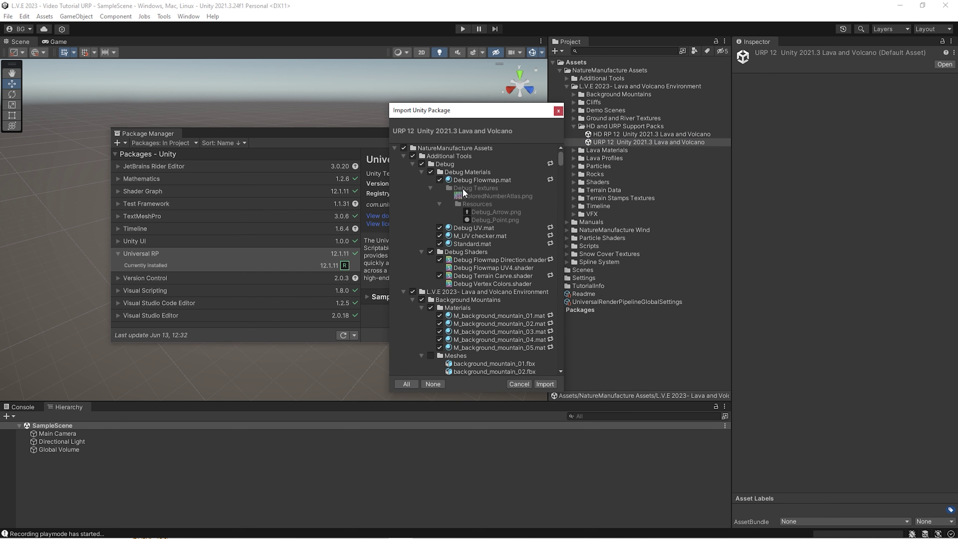
pyautogui.click(545, 384)
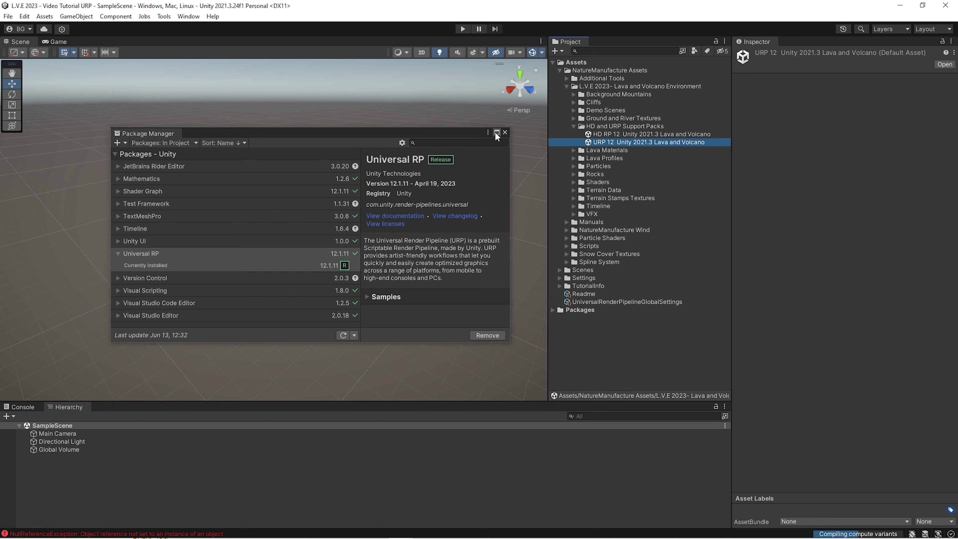
pyautogui.click(505, 133)
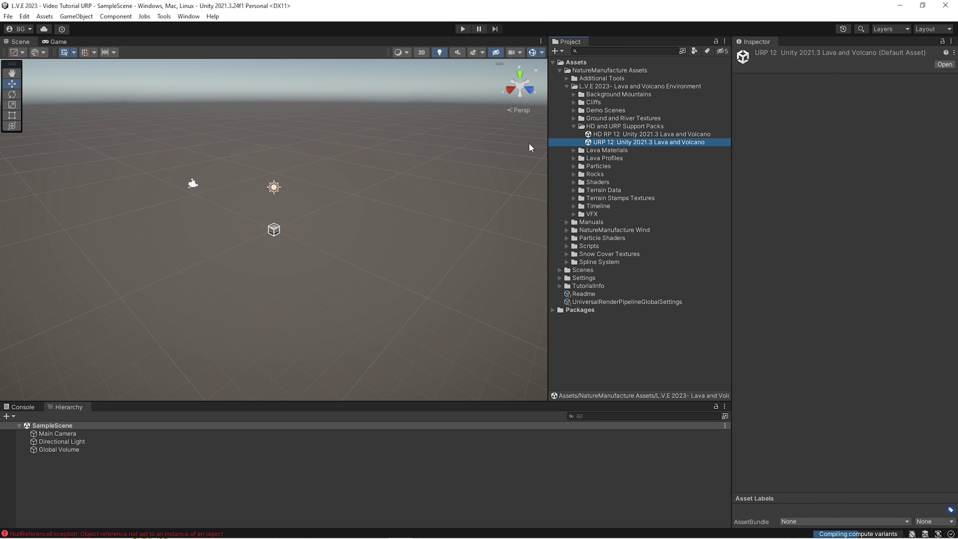
# Open the Lava Tutorial demo scene and inspect its terrain and lava in the Scene view.
pyautogui.click(573, 110)
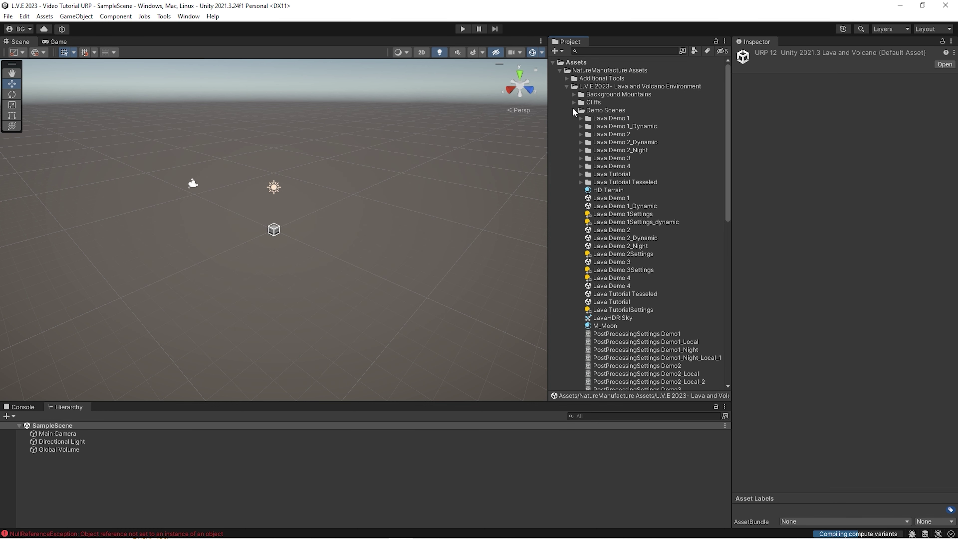
pyautogui.click(623, 302)
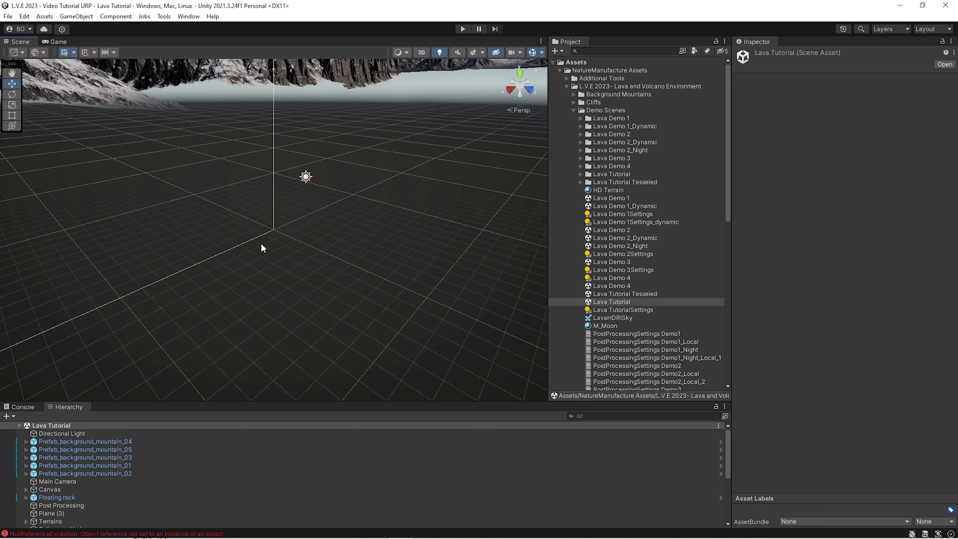
pyautogui.moveTo(263, 247); pyautogui.dragTo(385, 216, button='right')
pyautogui.press('w')
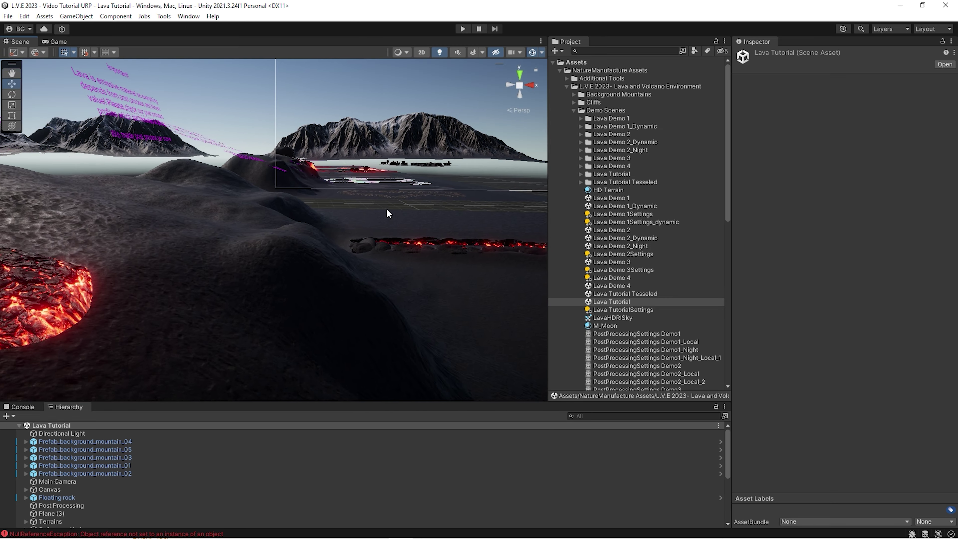
# Look at the Lava Tutorial Tesseled scene, then reopen Lava Tutorial and examine its lava flows.
pyautogui.doubleClick(609, 294)
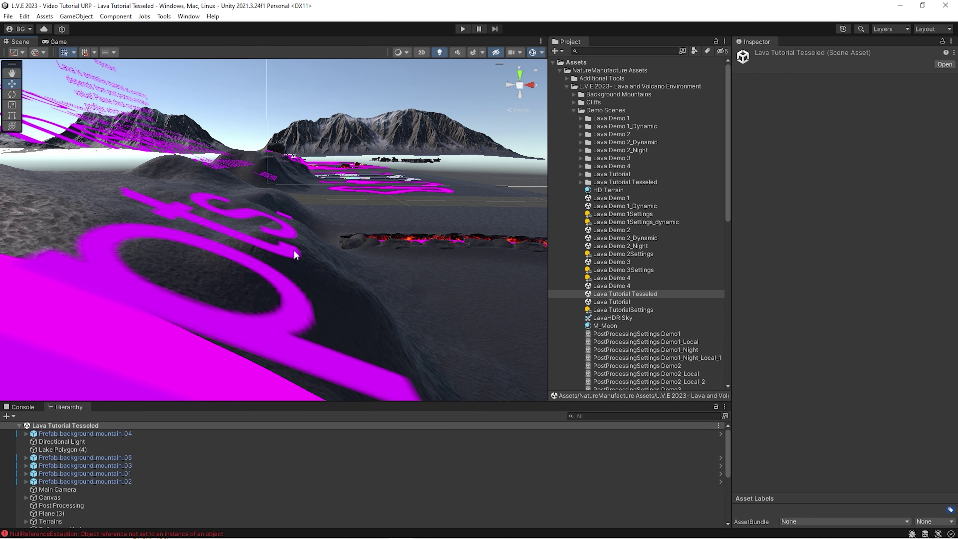
pyautogui.doubleClick(620, 301)
pyautogui.moveTo(453, 242); pyautogui.dragTo(302, 295, button='right')
pyautogui.scroll(-2, 306, 298)
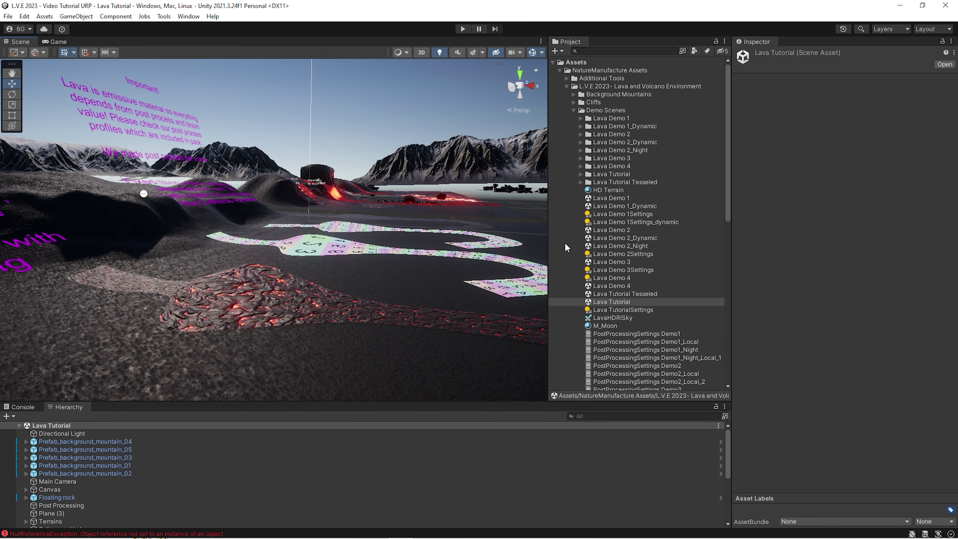
# Open the Lava Demo 2 scene and frame the lava distortion particle effect near the lava fall.
pyautogui.click(619, 231)
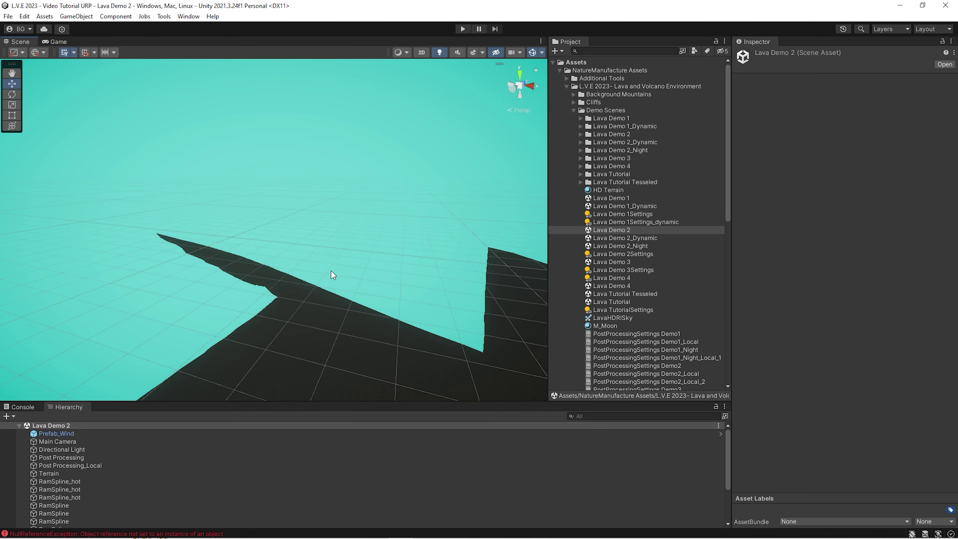
pyautogui.moveTo(317, 252)
pyautogui.mouseDown(button='right')
pyautogui.moveTo(360, 285)
pyautogui.moveTo(269, 267)
pyautogui.moveTo(307, 259)
pyautogui.moveTo(145, 254)
pyautogui.moveTo(162, 239)
pyautogui.moveTo(236, 284)
pyautogui.moveTo(318, 242)
pyautogui.mouseUp(button='right')
pyautogui.press('w')
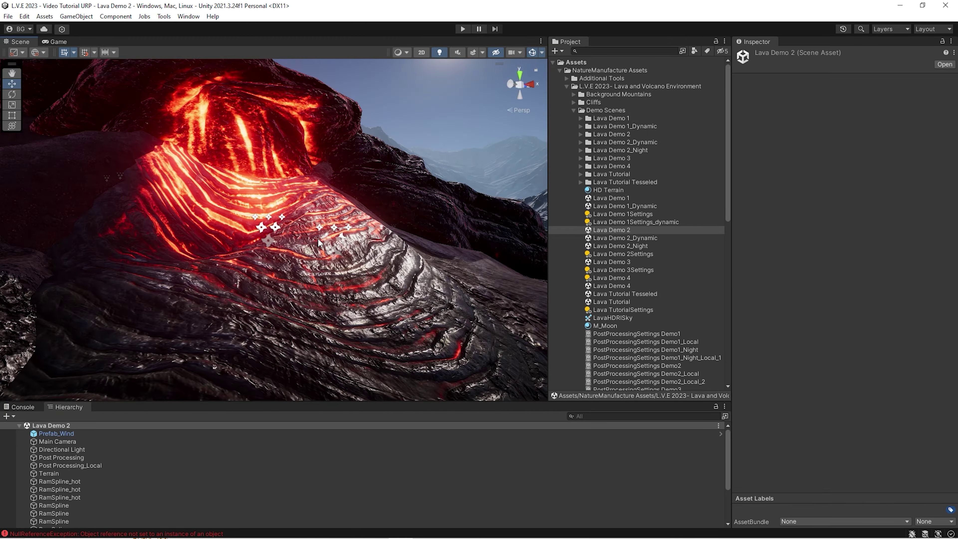
pyautogui.click(328, 237)
pyautogui.press('f')
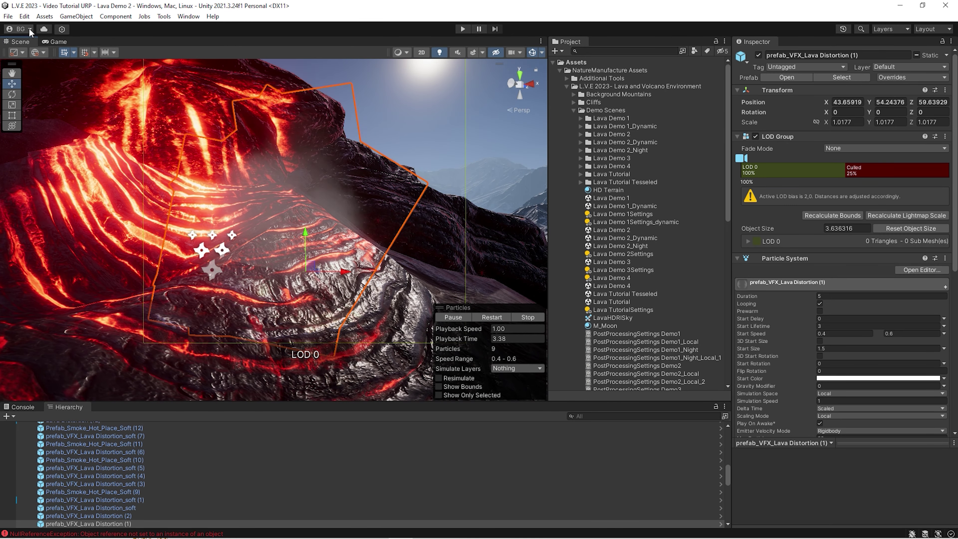
# Open the project's Quality settings and locate the High Fidelity level's render pipeline asset in the Project files.
pyautogui.click(8, 16)
pyautogui.moveTo(24, 16)
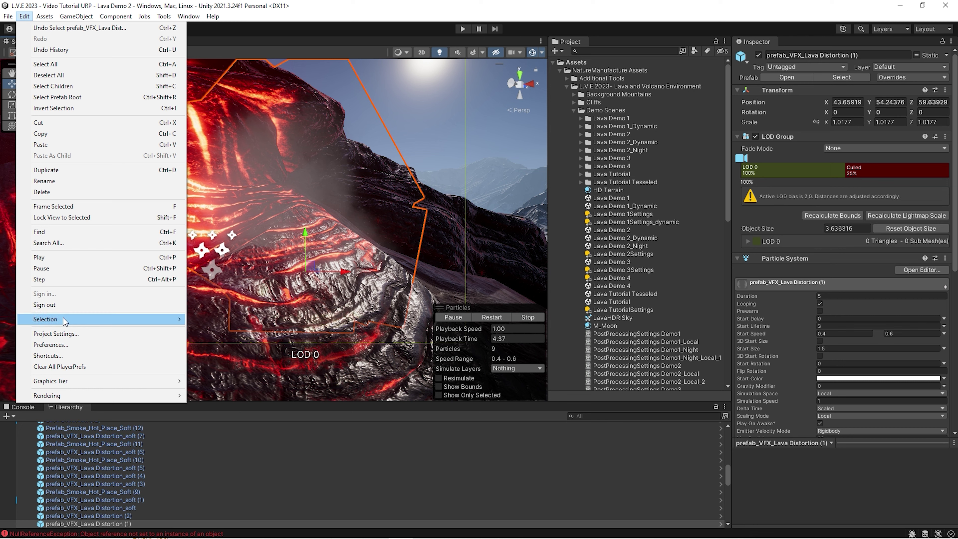
pyautogui.click(72, 334)
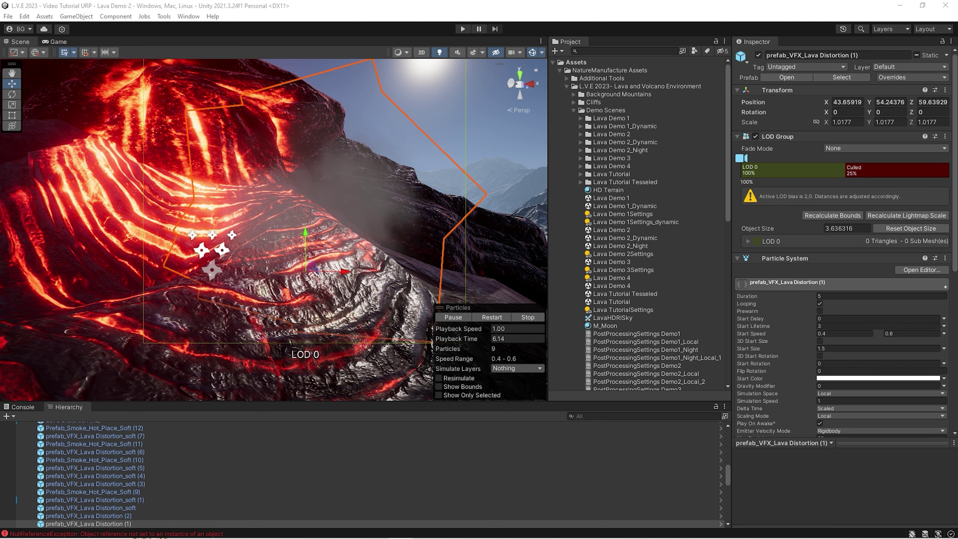
pyautogui.click(331, 172)
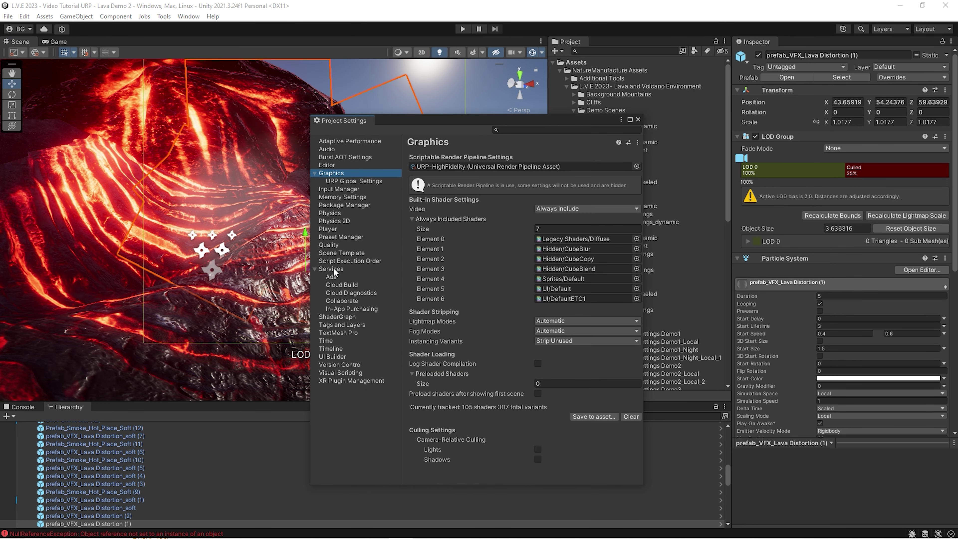
pyautogui.click(332, 244)
pyautogui.click(564, 280)
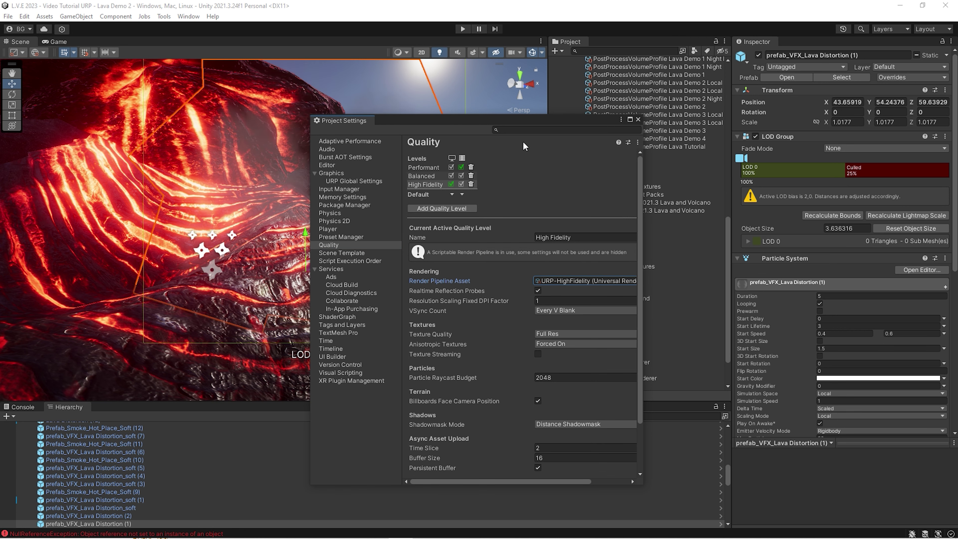
pyautogui.moveTo(523, 126); pyautogui.dragTo(341, 131)
pyautogui.scroll(-2, 605, 332)
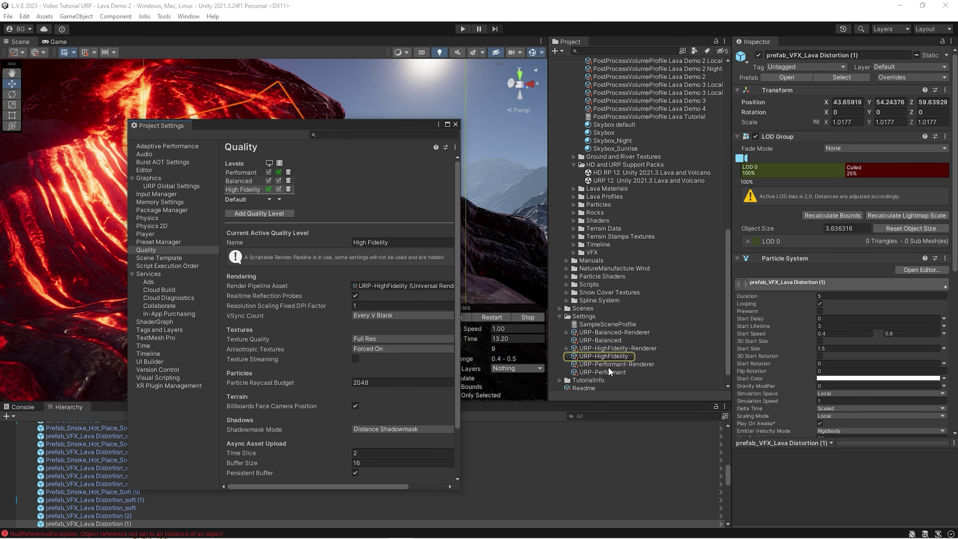
# Enable Depth Texture and Opaque Texture on the URP-HighFidelity asset and reselect the lava distortion effect in the scene.
pyautogui.click(610, 356)
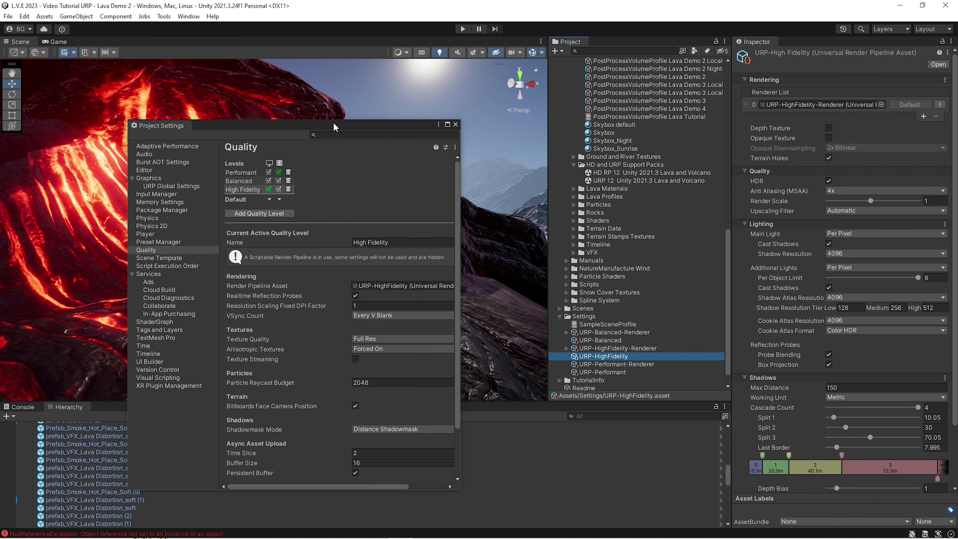
pyautogui.moveTo(342, 128); pyautogui.dragTo(502, 288)
pyautogui.click(829, 128)
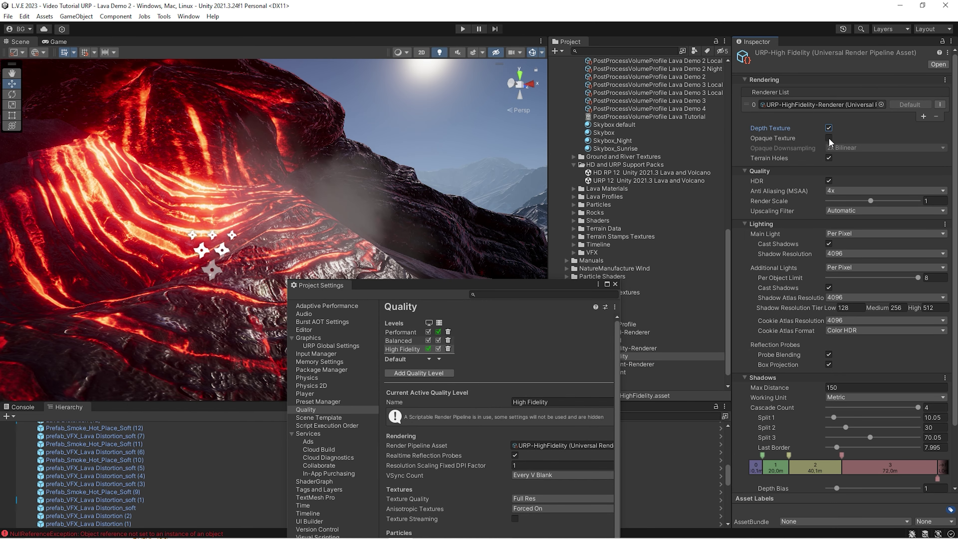
pyautogui.click(828, 138)
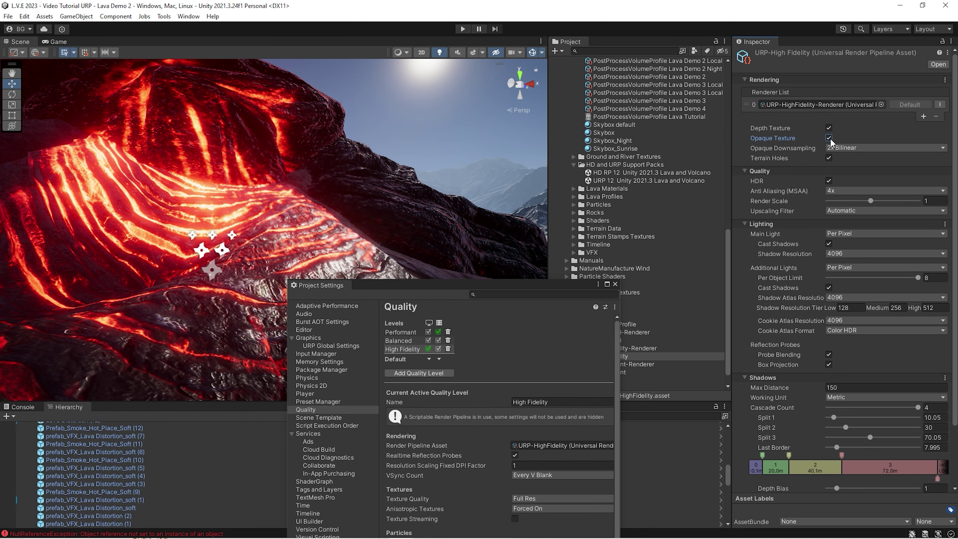
pyautogui.click(293, 222)
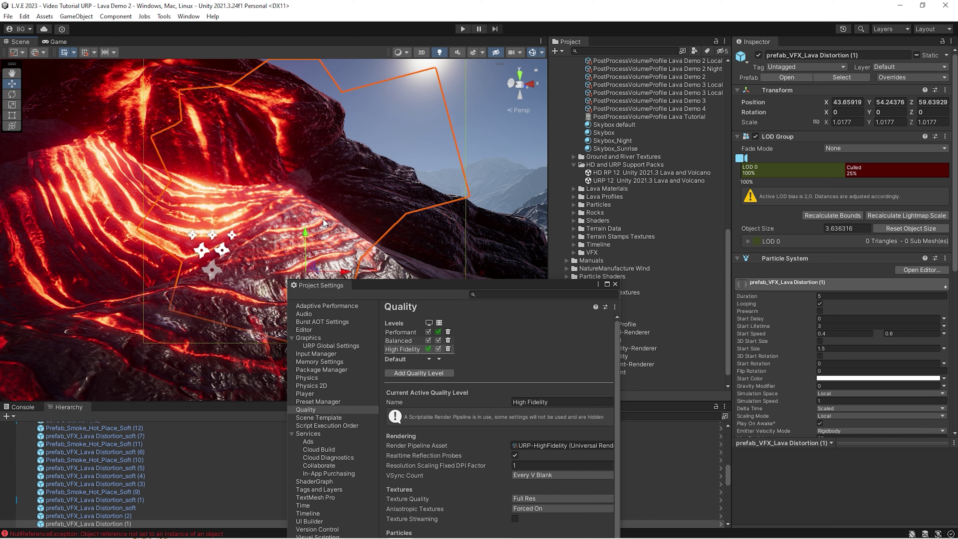
# Set the Rendering Path of URP-Performant-Renderer to Deferred.
pyautogui.moveTo(406, 286); pyautogui.dragTo(232, 142)
pyautogui.click(615, 356)
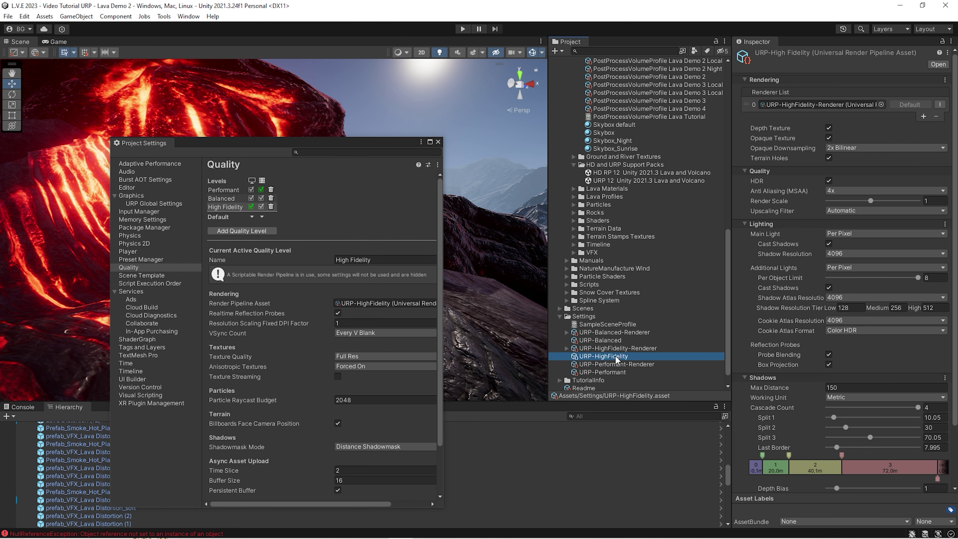
pyautogui.click(621, 365)
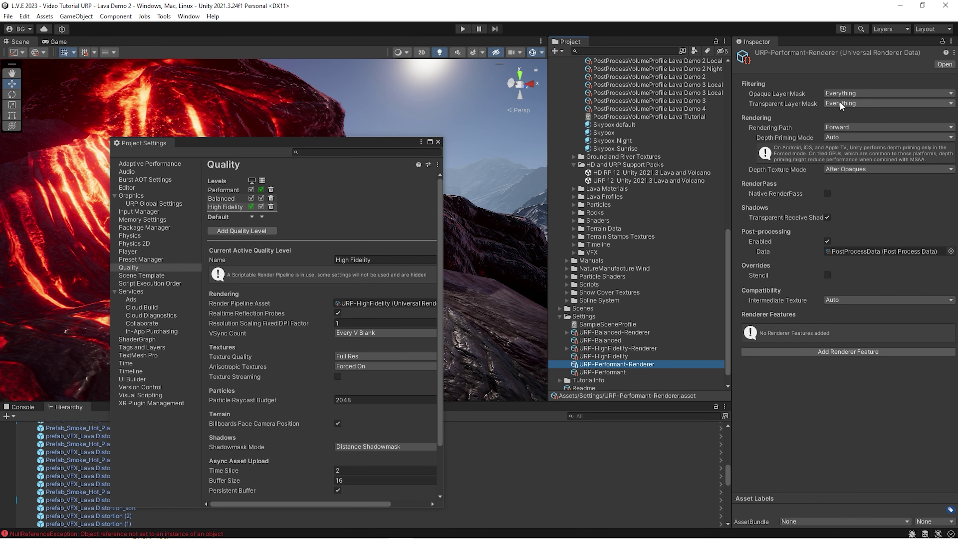
pyautogui.click(839, 126)
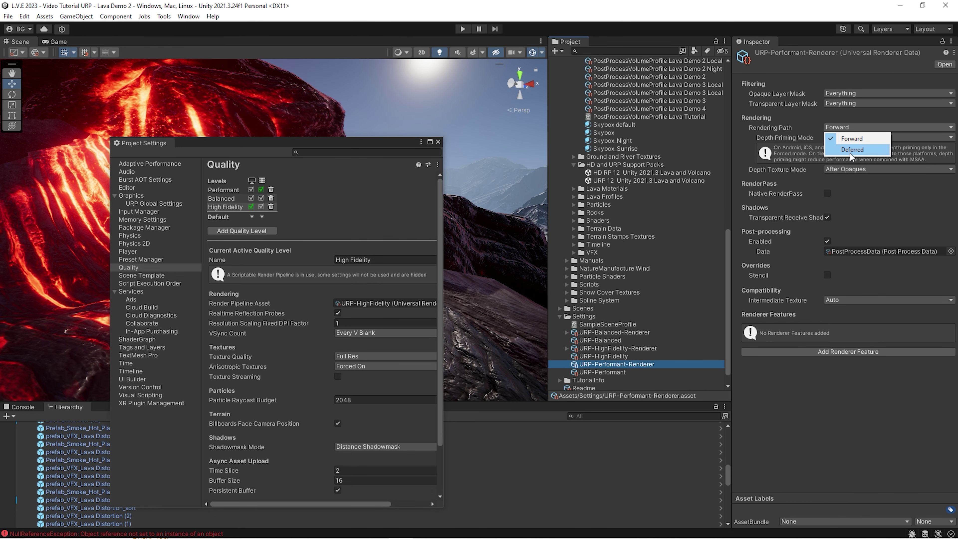
pyautogui.click(850, 154)
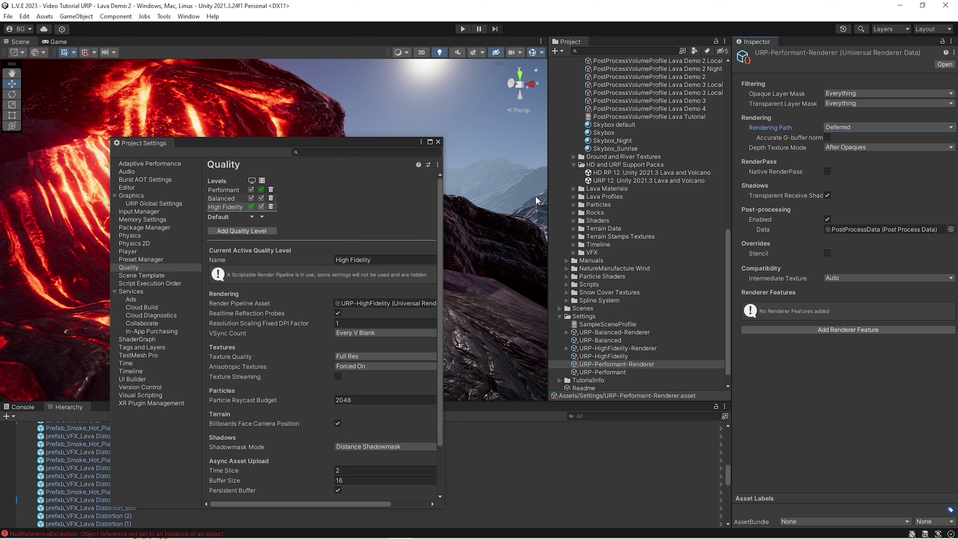
# Set VSync Count to Don't Sync for the High Fidelity quality level and close the Project Settings.
pyautogui.click(438, 140)
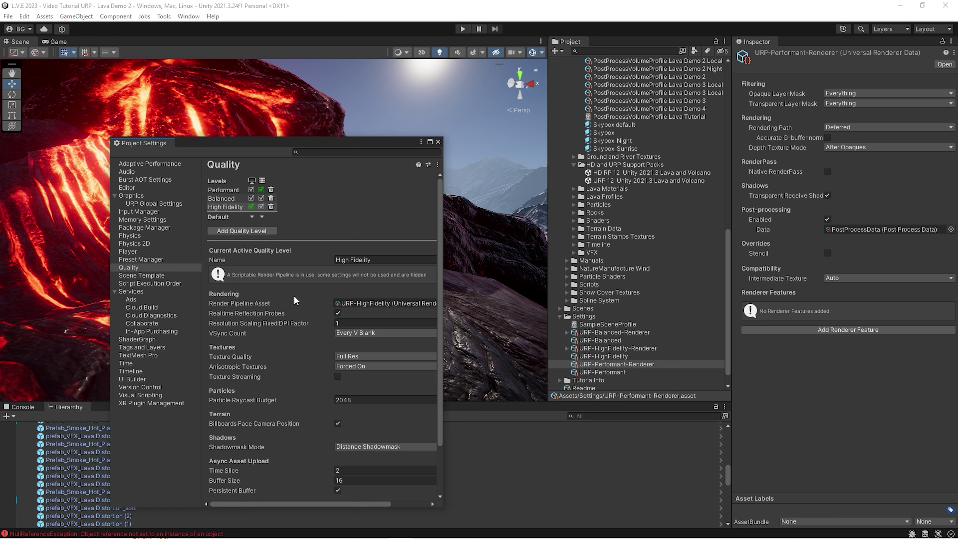
pyautogui.click(345, 336)
pyautogui.click(350, 343)
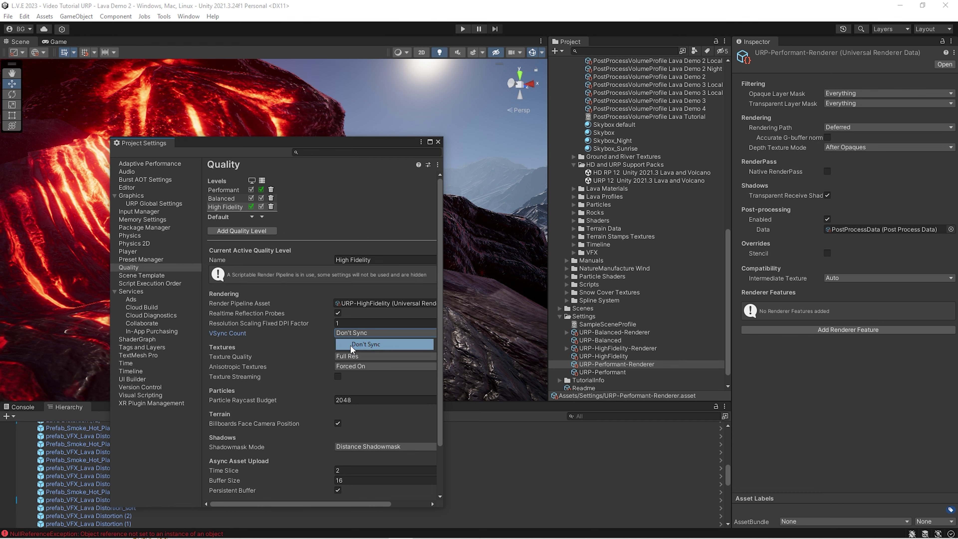
pyautogui.click(438, 141)
# Examine the lava distortion effect over the lava flow in the Scene view.
pyautogui.moveTo(242, 132); pyautogui.dragTo(302, 230, button='right')
pyautogui.click(236, 216)
pyautogui.click(311, 213)
# Open the Others folder of particle prefabs inside the L.V.E 2023 Particles folder.
pyautogui.scroll(15, 636, 242)
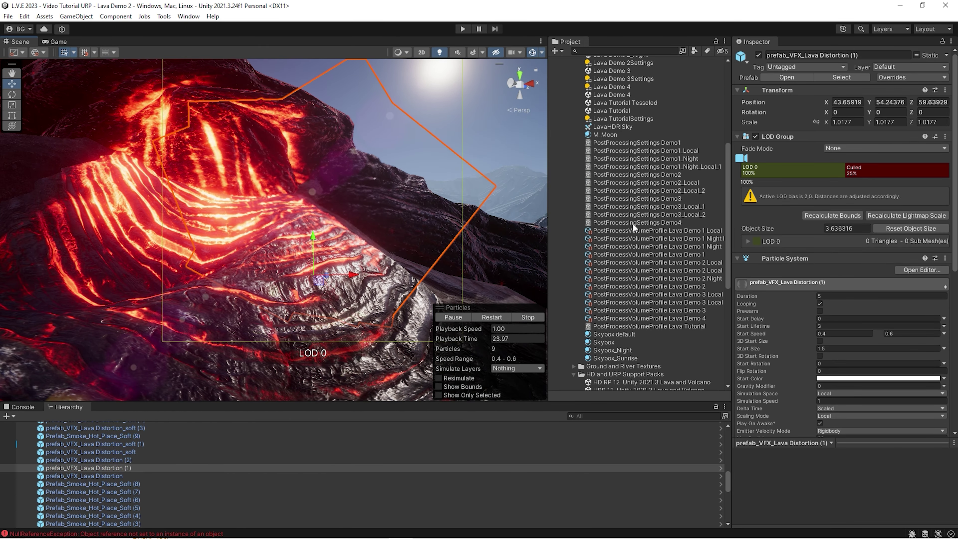
pyautogui.click(573, 109)
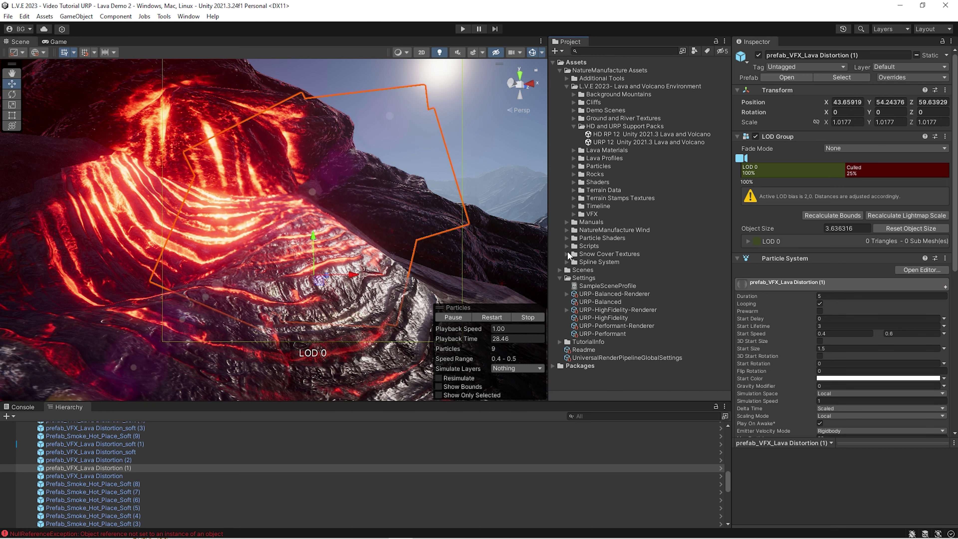
pyautogui.click(574, 166)
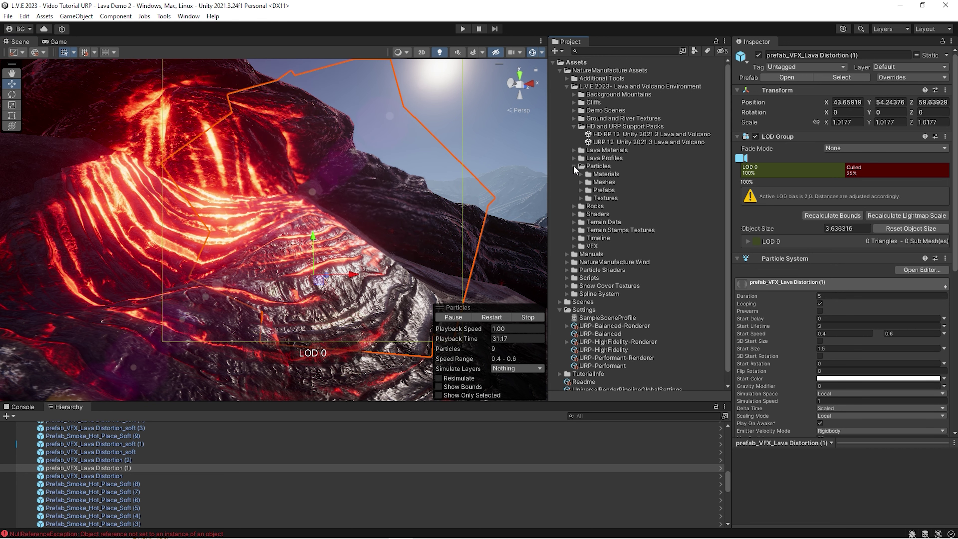
pyautogui.click(580, 190)
pyautogui.click(588, 230)
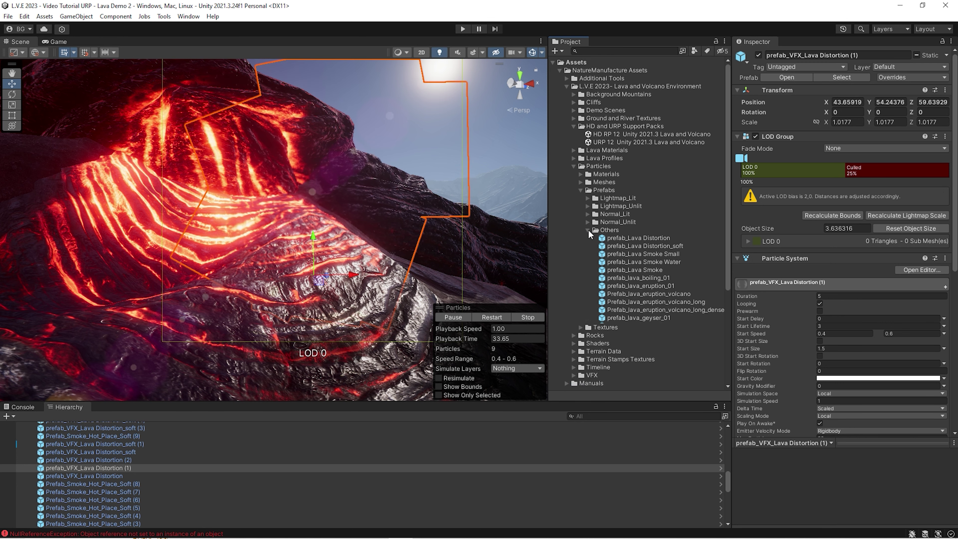
pyautogui.scroll(-5, 590, 228)
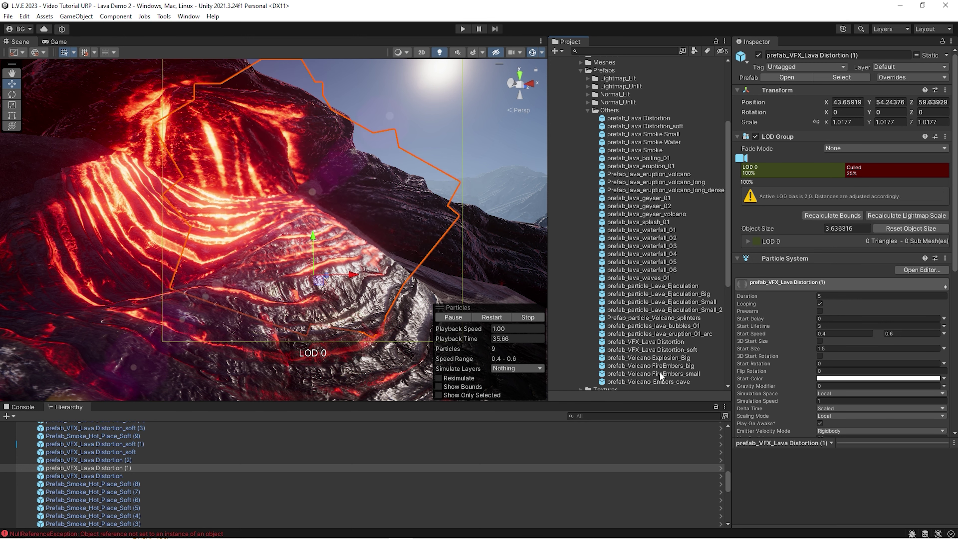
# Replace prefab_Lava Distortion and prefab_Lava Distortion_soft with their VFX versions, and select the distortion effect in the scene.
pyautogui.moveTo(641, 342); pyautogui.dragTo(645, 119)
pyautogui.click(496, 294)
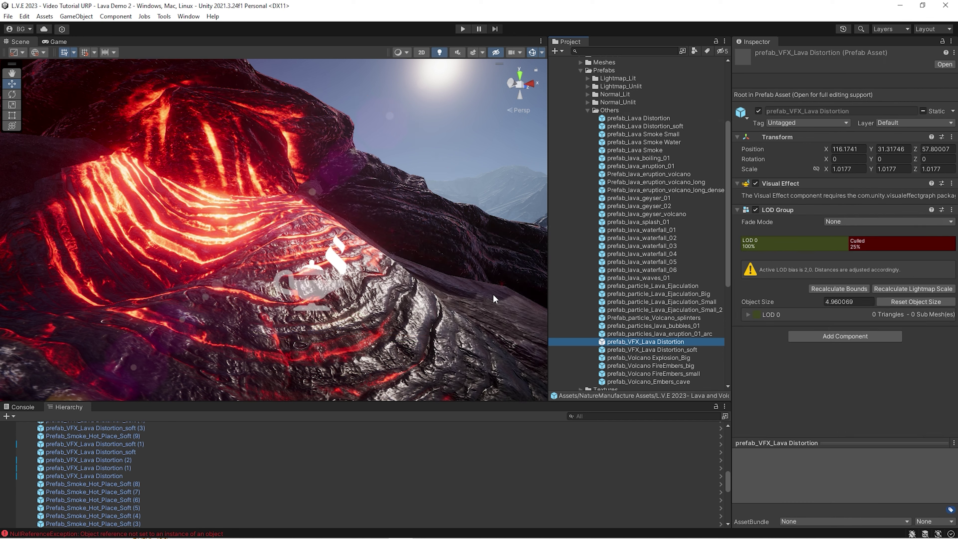
pyautogui.moveTo(676, 350); pyautogui.dragTo(661, 125)
pyautogui.click(493, 295)
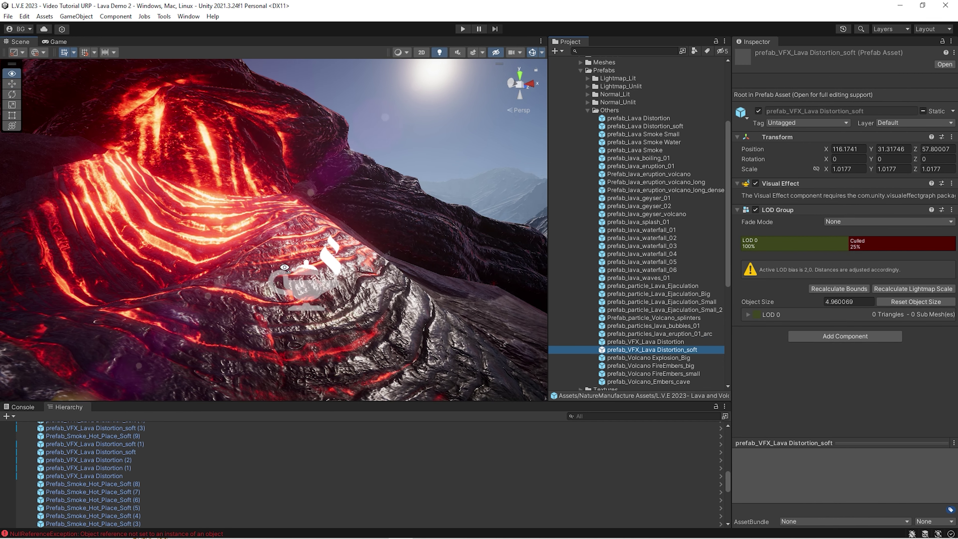
pyautogui.click(292, 270)
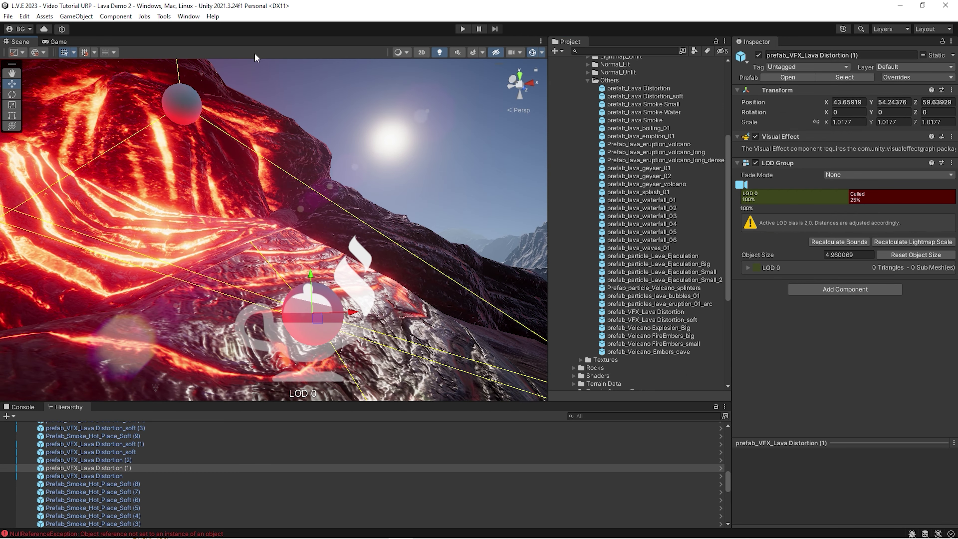
# Open the Package Manager on the Unity Registry packages and search for "visual".
pyautogui.click(188, 16)
pyautogui.click(208, 122)
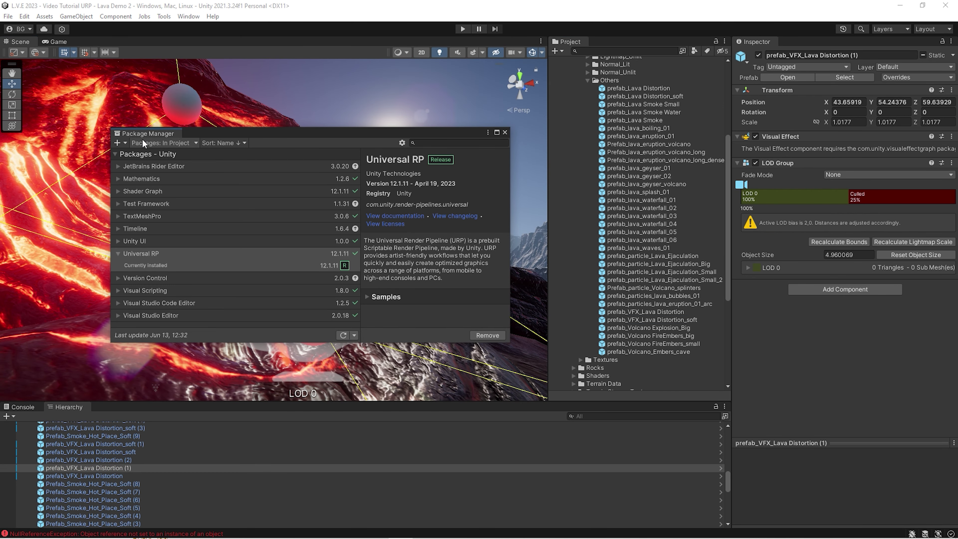
pyautogui.click(146, 145)
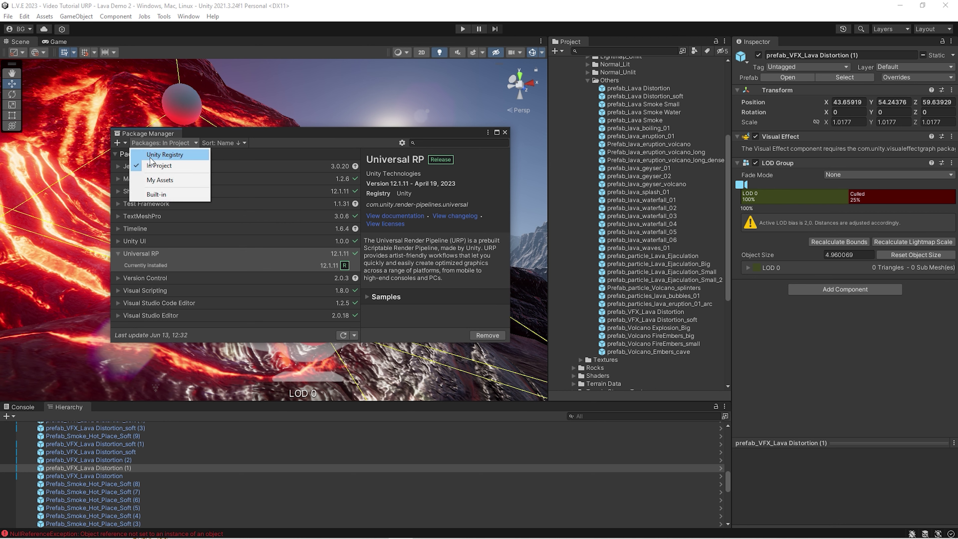
pyautogui.click(151, 155)
pyautogui.click(421, 143)
pyautogui.write('visu')
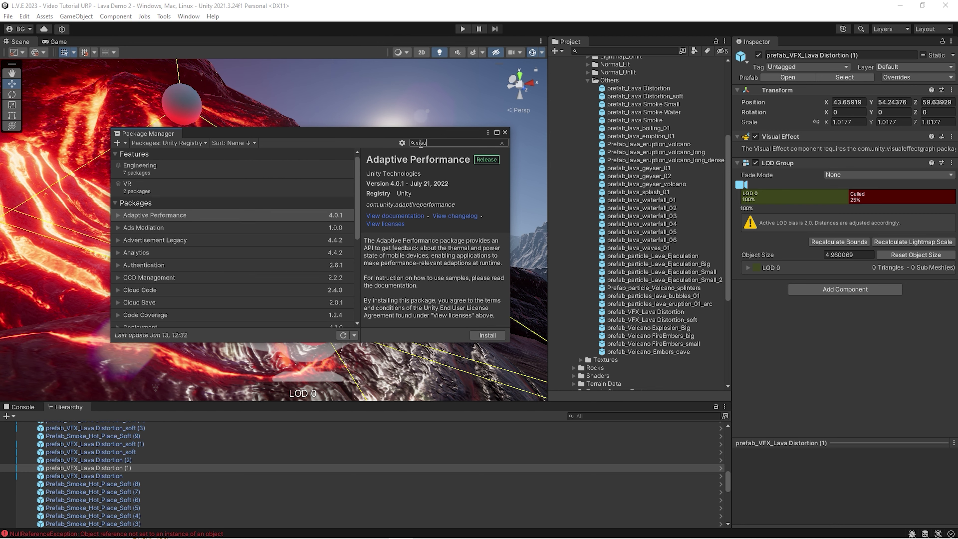
pyautogui.write('al')
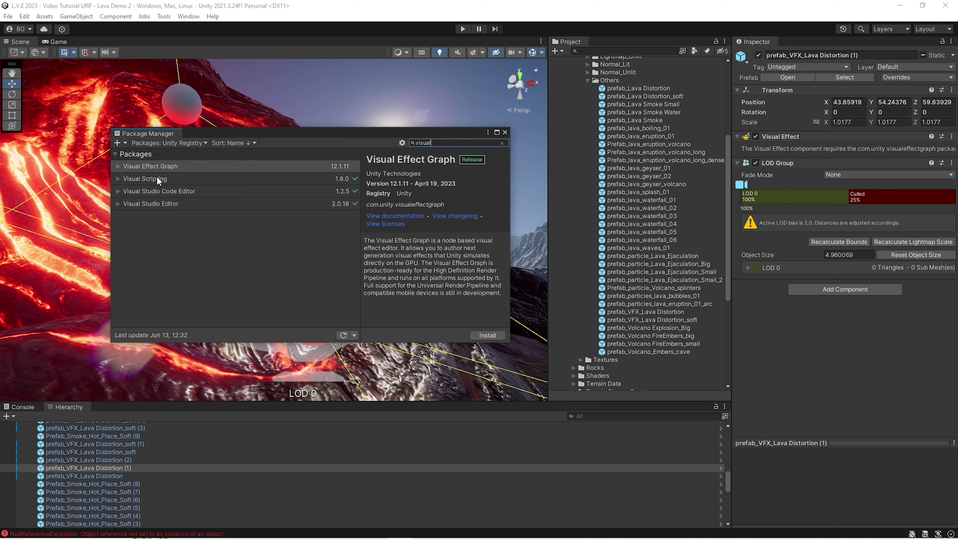
# Install the Visual Effect Graph 12.1.11 package, close the Package Manager and reselect the lava distortion effect in the scene.
pyautogui.click(155, 168)
pyautogui.click(481, 338)
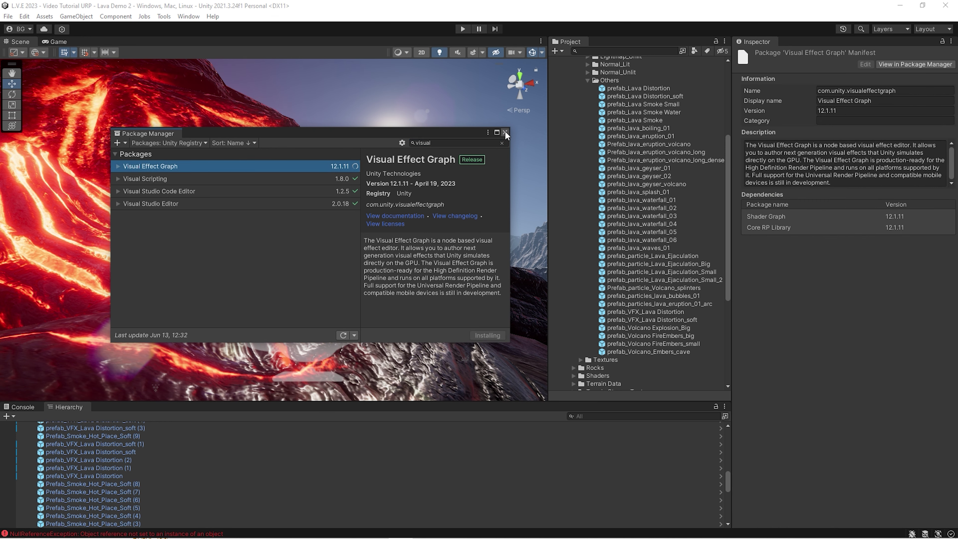
pyautogui.moveTo(420, 135); pyautogui.dragTo(781, 262)
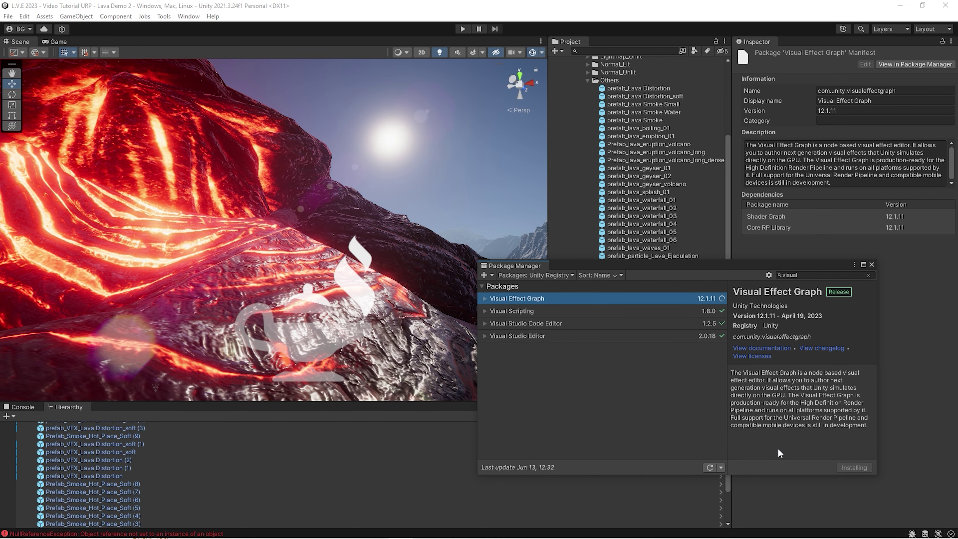
pyautogui.click(519, 307)
pyautogui.click(518, 298)
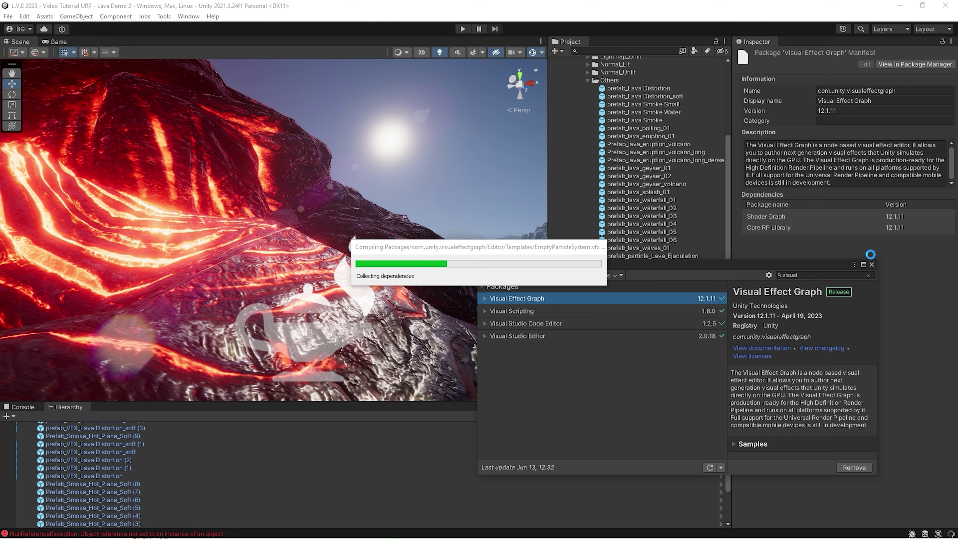
pyautogui.click(872, 265)
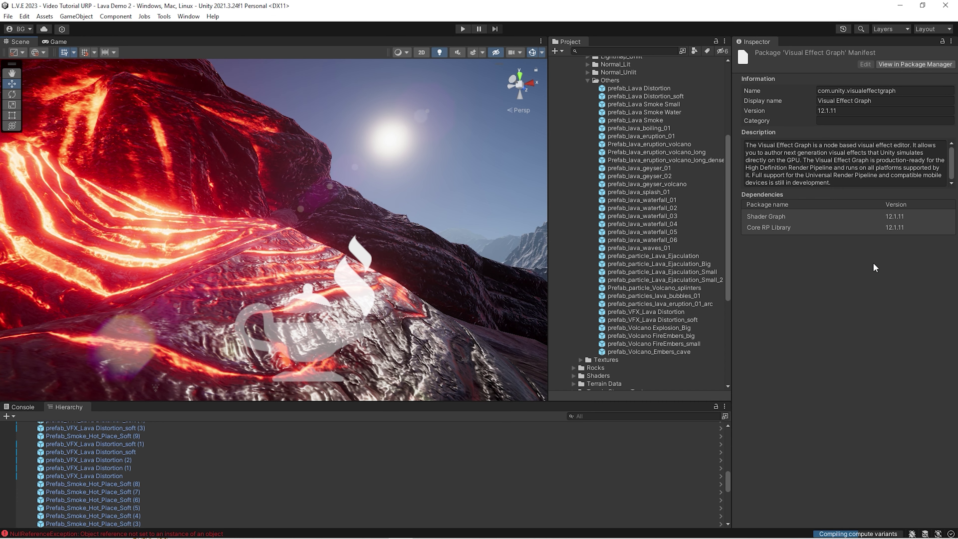
pyautogui.click(345, 284)
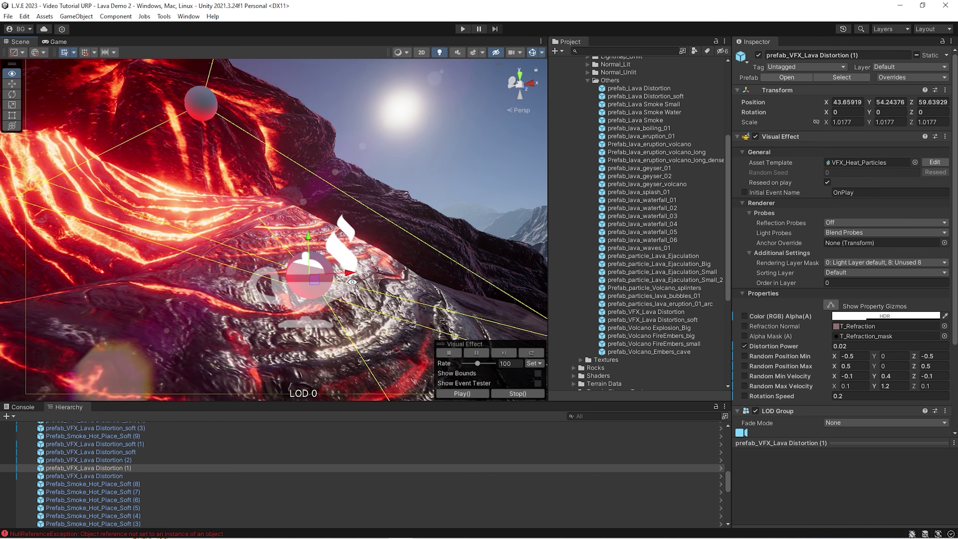
pyautogui.keyDown('alt'); pyautogui.moveTo(353, 282); pyautogui.dragTo(259, 255); pyautogui.keyUp('alt')
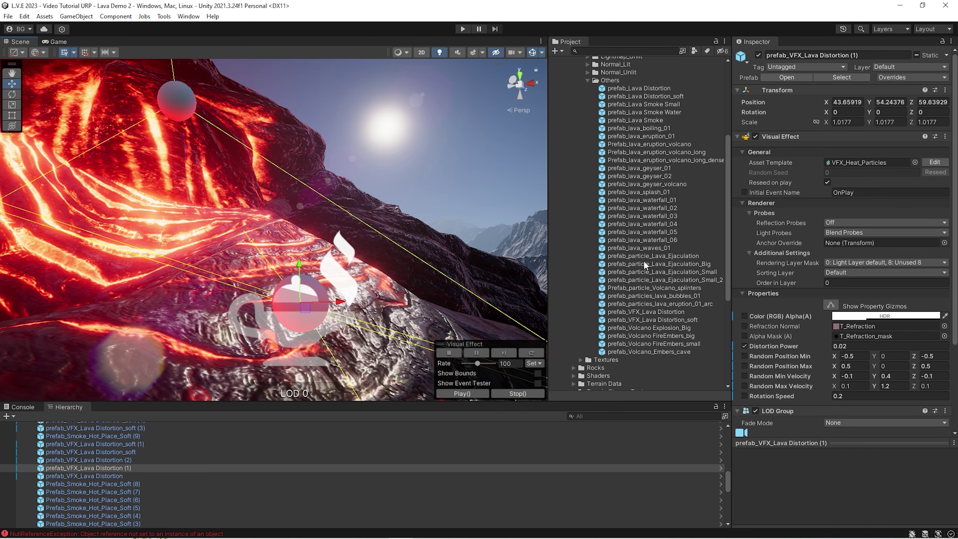
# Open the NM_Graph_Volcano Distortion shader graph from the Particle Shaders folder for editing.
pyautogui.scroll(-10, 645, 259)
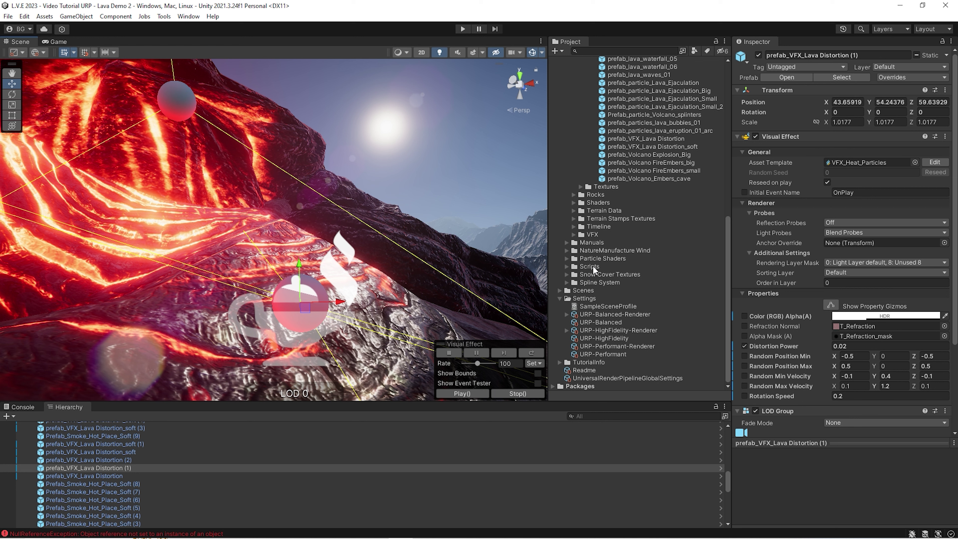
pyautogui.click(567, 258)
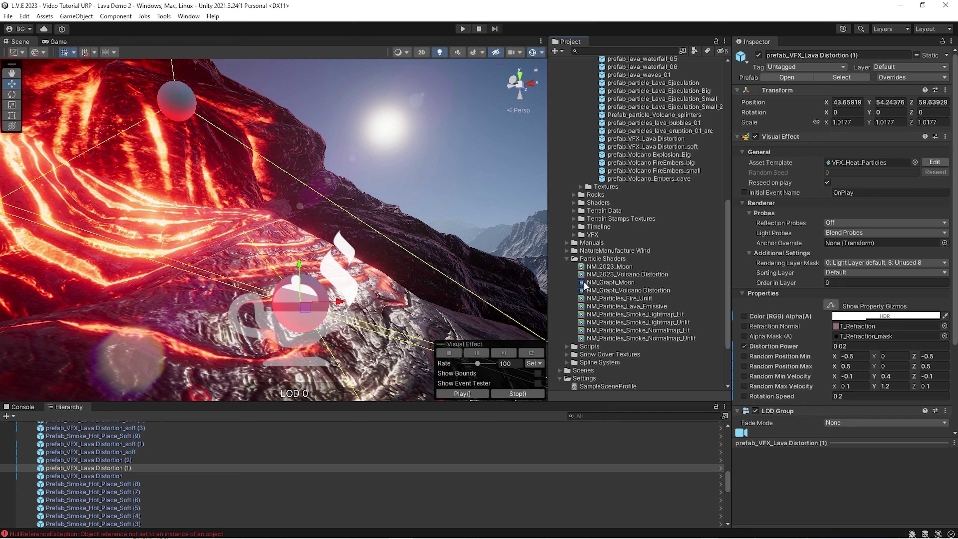
pyautogui.click(624, 291)
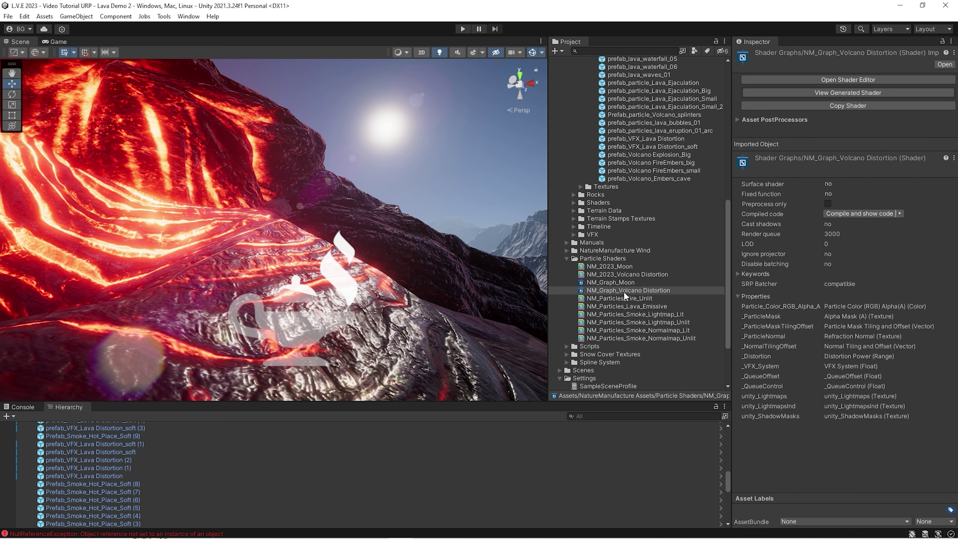
pyautogui.doubleClick(624, 290)
pyautogui.scroll(6, 385, 227)
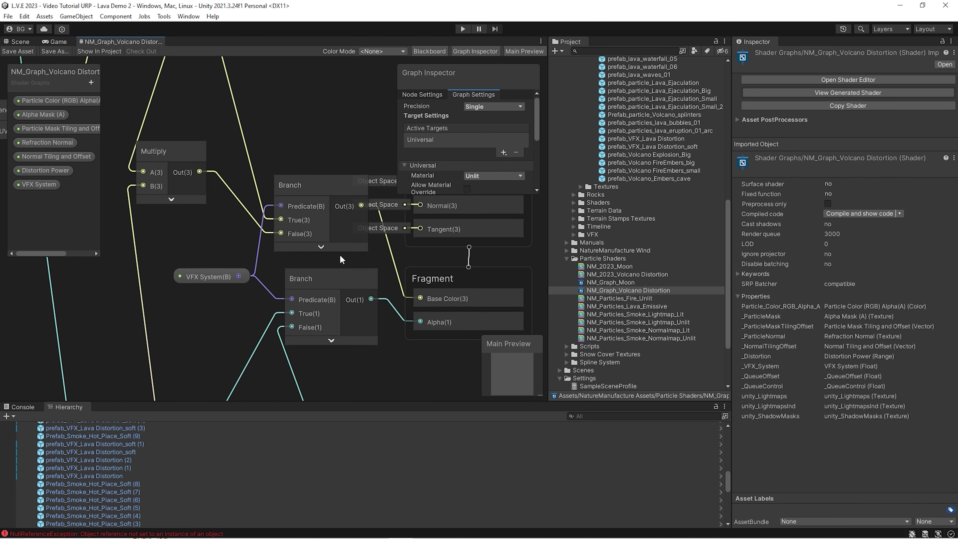
# Add Visual Effect to the shader graph's active targets, save the asset and return to the Scene view.
pyautogui.click(503, 153)
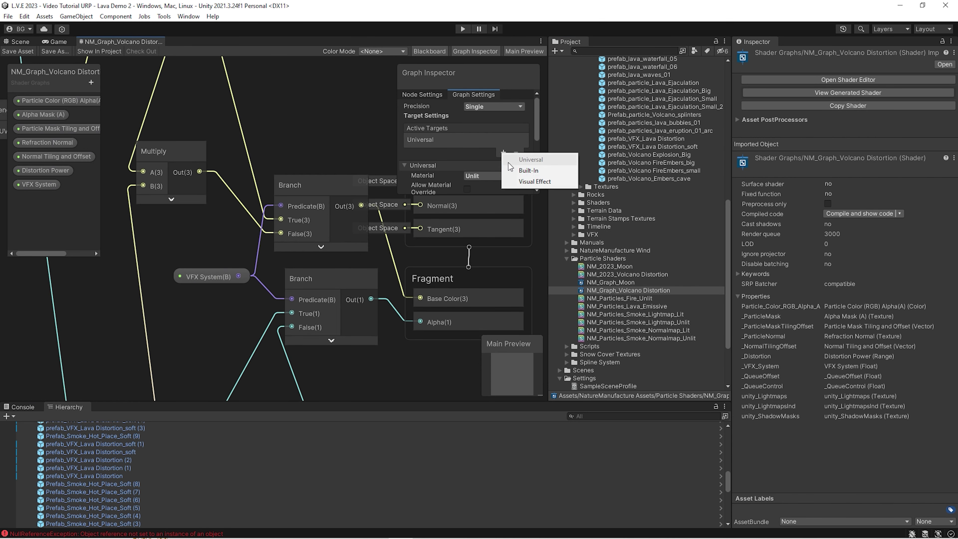
pyautogui.click(529, 182)
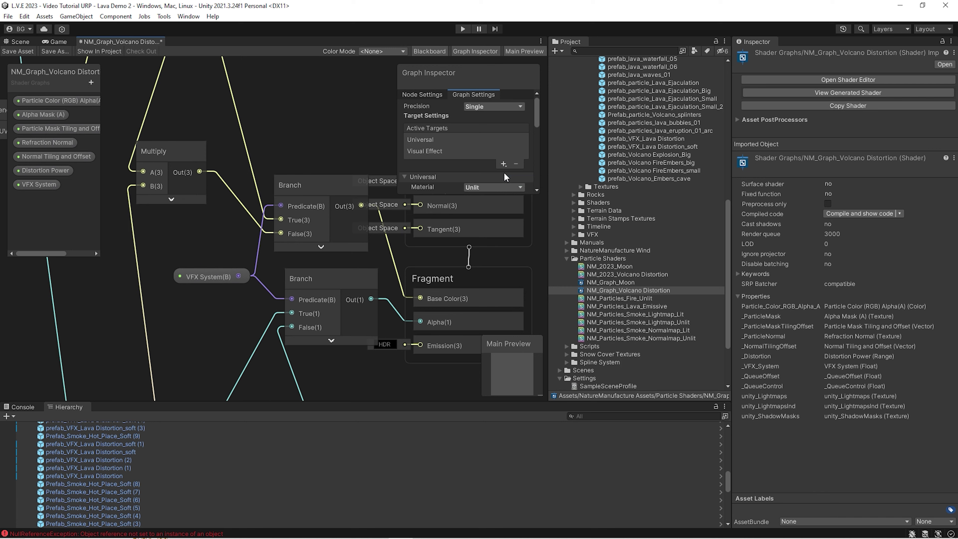
pyautogui.click(18, 50)
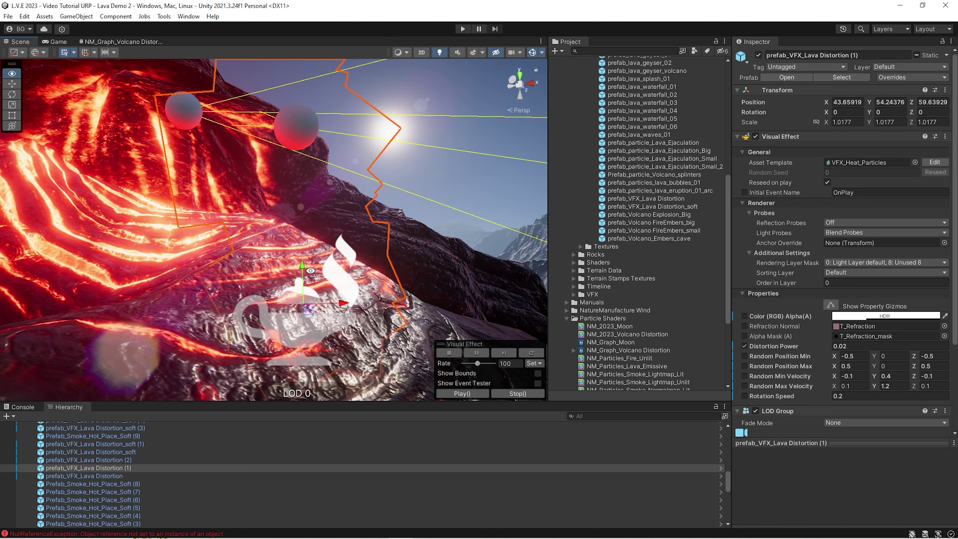
pyautogui.moveTo(310, 270); pyautogui.dragTo(377, 266, button='right')
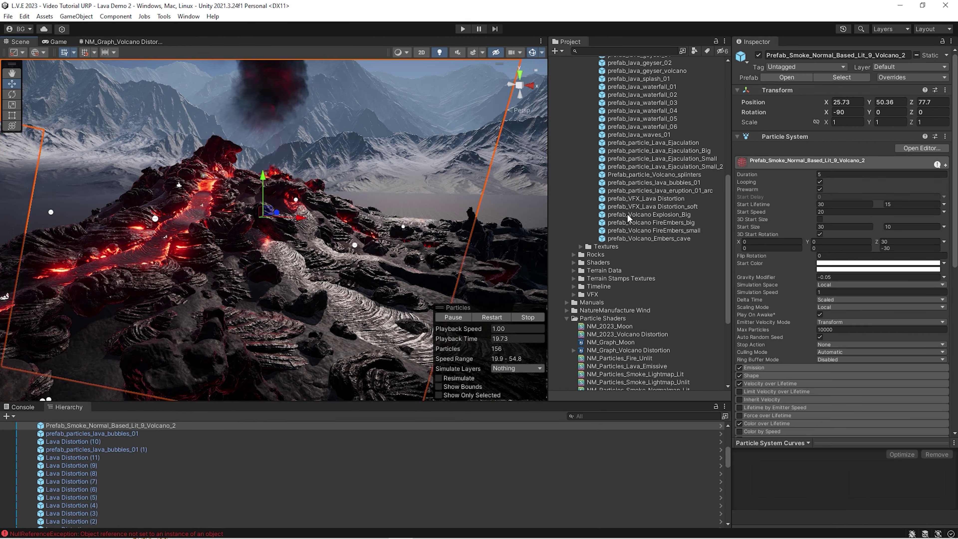
# Open the Lava Tutorial scene from the Demo Scenes folder and look over its lava flow.
pyautogui.scroll(5, 628, 214)
pyautogui.click(574, 112)
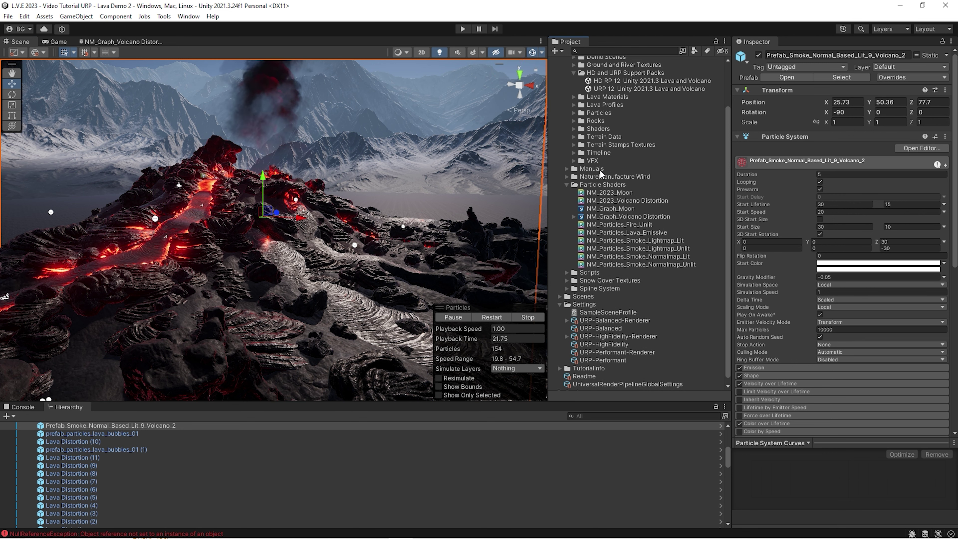
pyautogui.scroll(3, 611, 245)
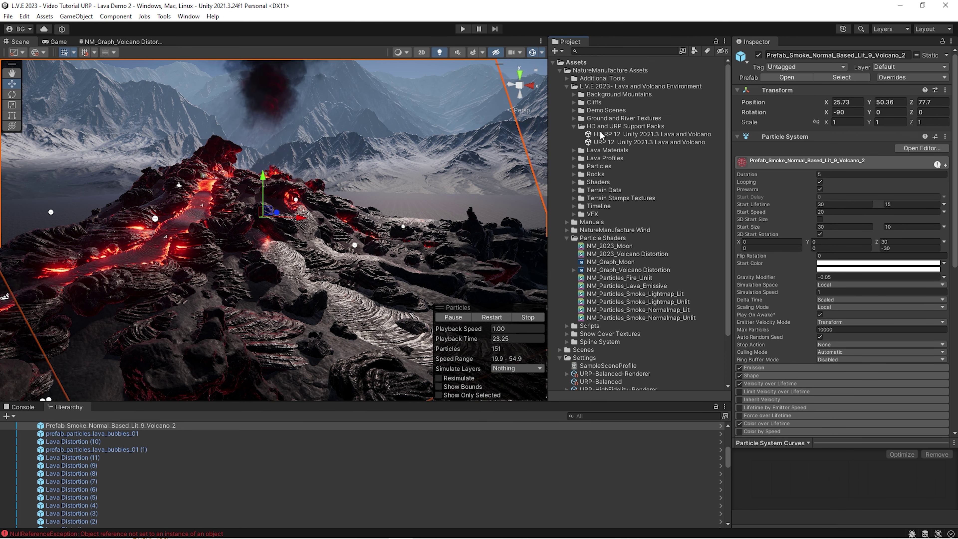
pyautogui.click(577, 125)
pyautogui.click(574, 110)
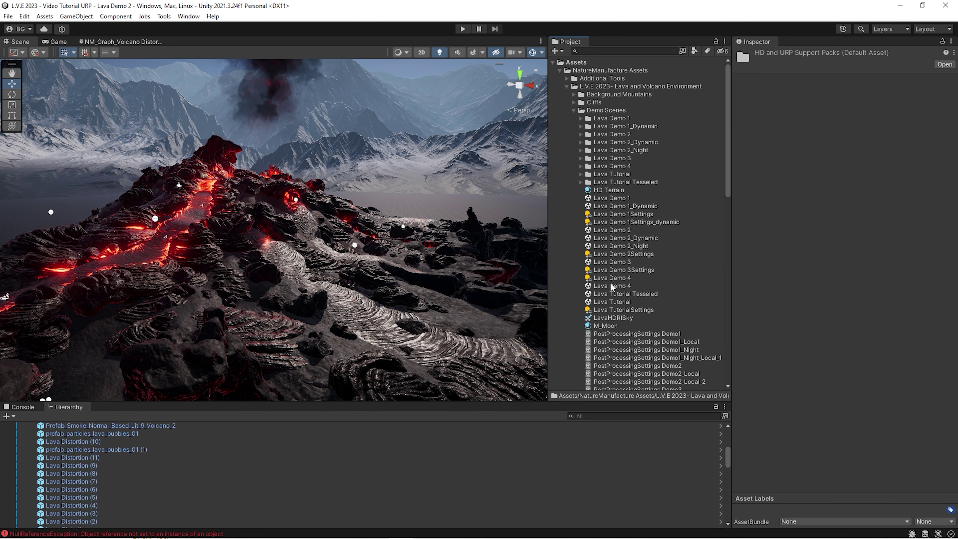
pyautogui.doubleClick(625, 301)
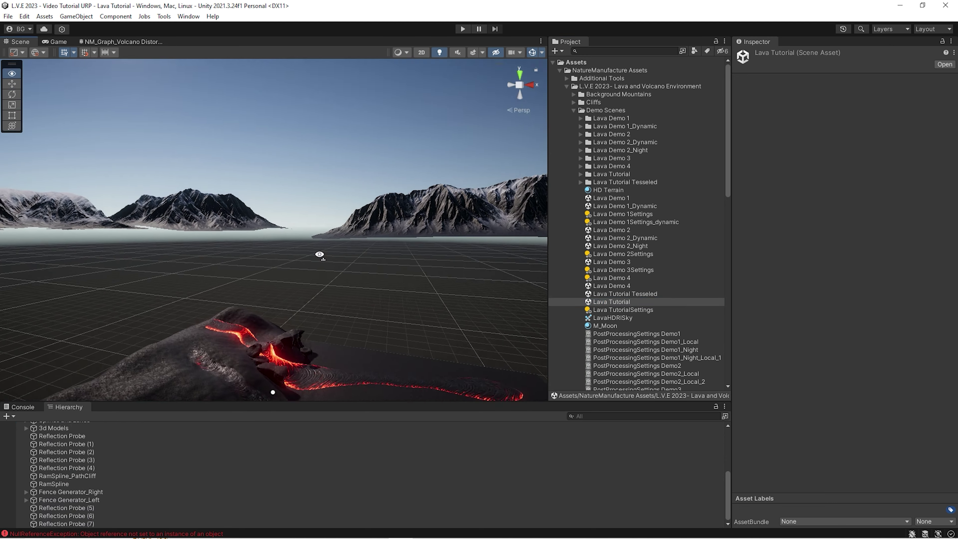
pyautogui.keyDown('alt'); pyautogui.moveTo(302, 332); pyautogui.dragTo(294, 215); pyautogui.keyUp('alt')
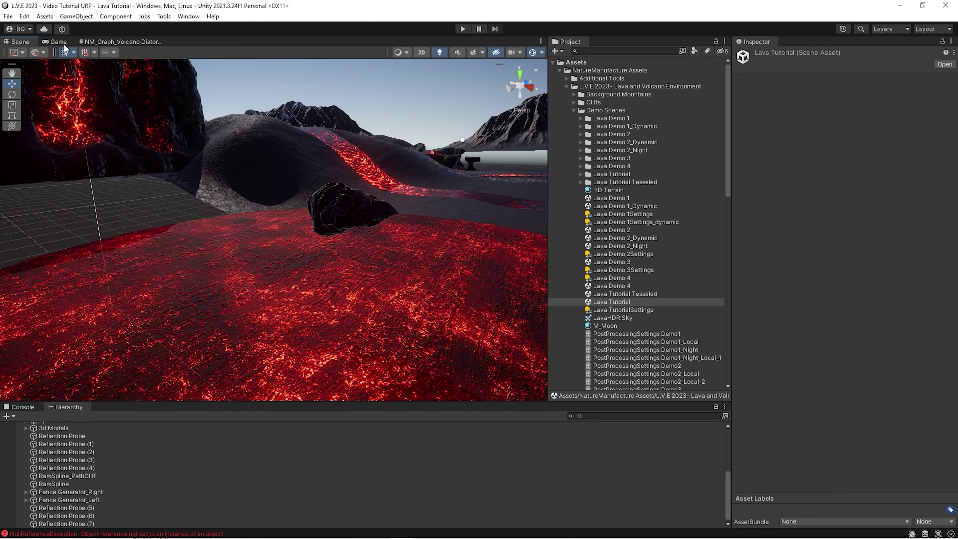
# Disable collision between the Default and Water layers in the project's Physics layer collision matrix.
pyautogui.click(15, 19)
pyautogui.moveTo(25, 21)
pyautogui.click(47, 335)
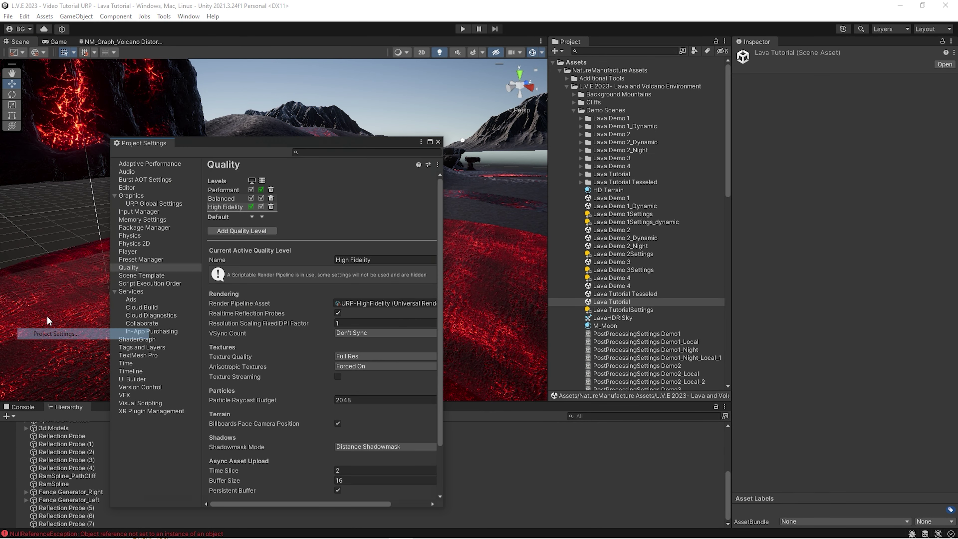
pyautogui.click(129, 236)
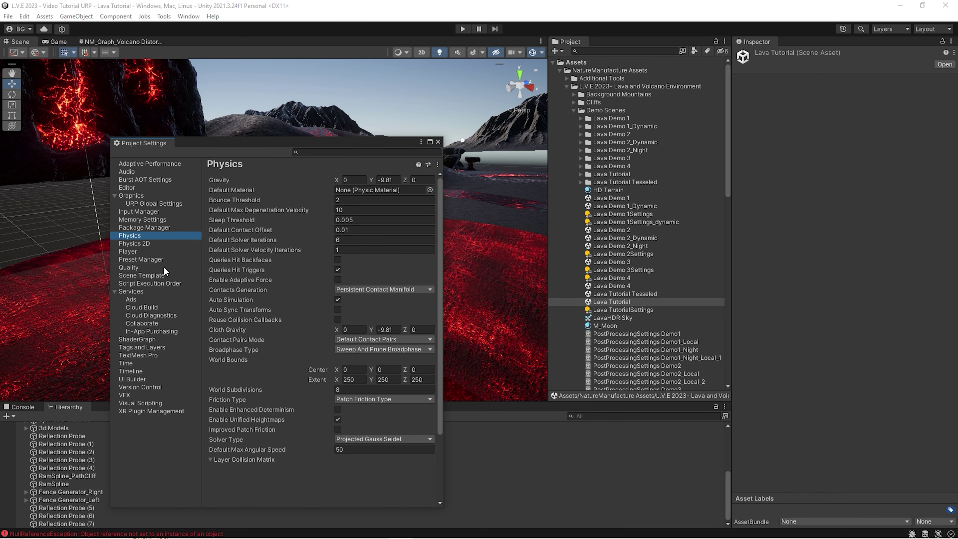
pyautogui.scroll(-5, 297, 436)
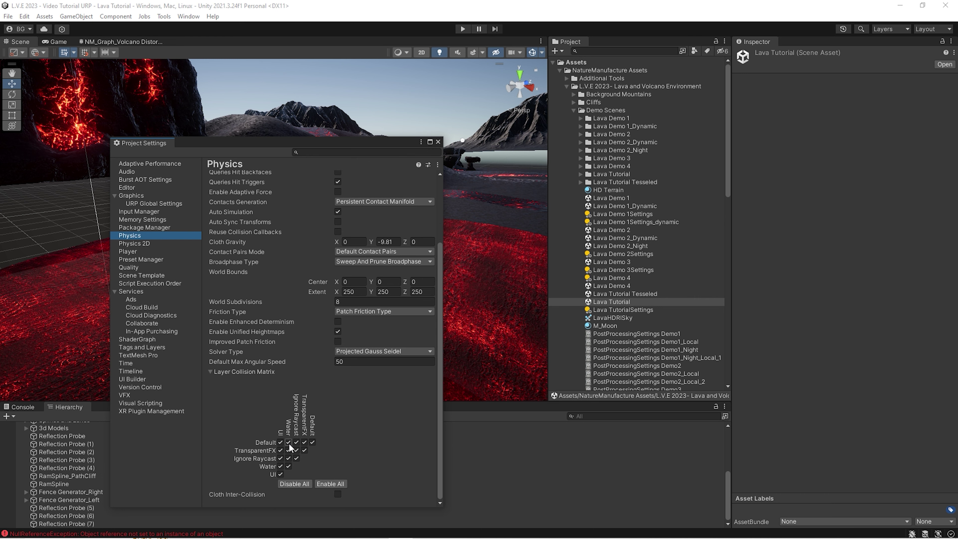
pyautogui.click(289, 442)
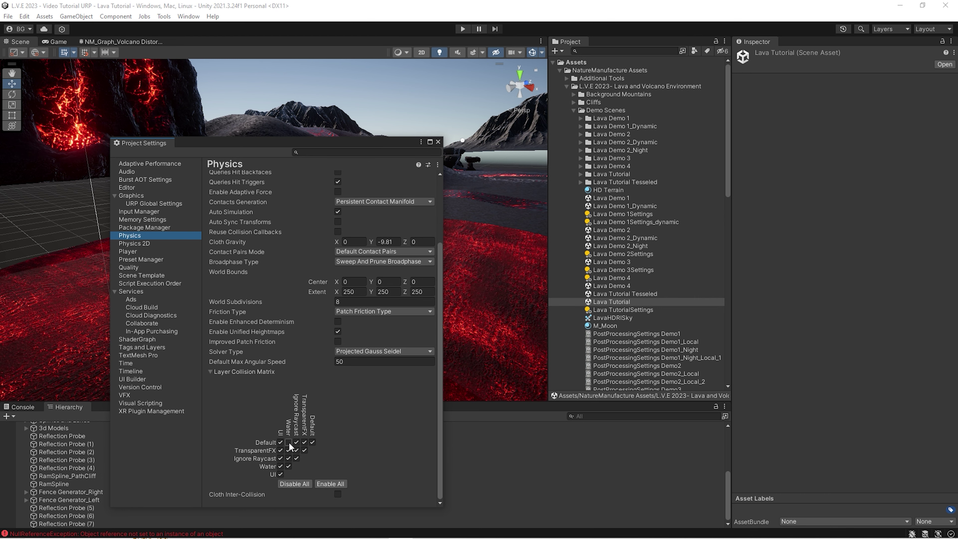
# Close the project settings, run the Lava Tutorial scene and examine how the rock behaves on the lava in the Scene view.
pyautogui.click(438, 142)
pyautogui.click(462, 29)
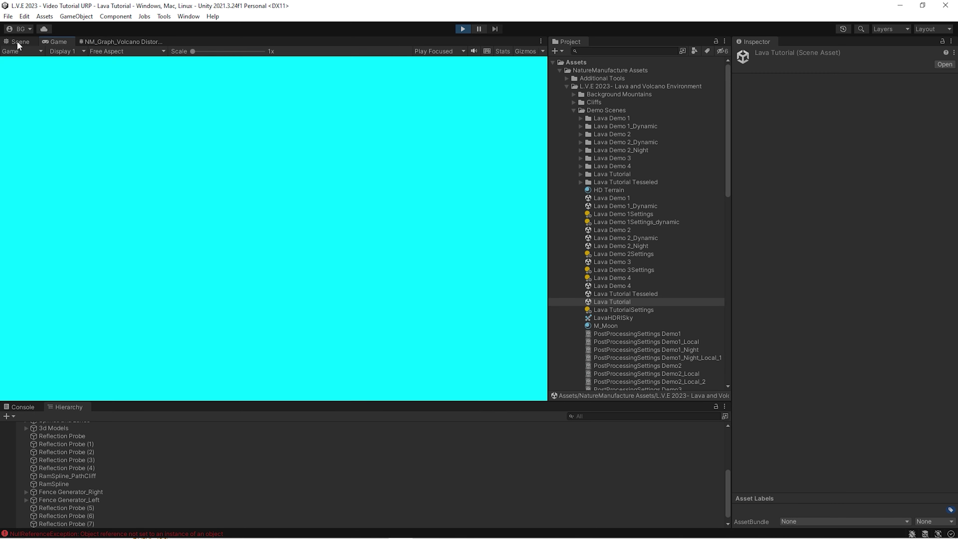
pyautogui.moveTo(277, 286); pyautogui.dragTo(296, 175, button='right')
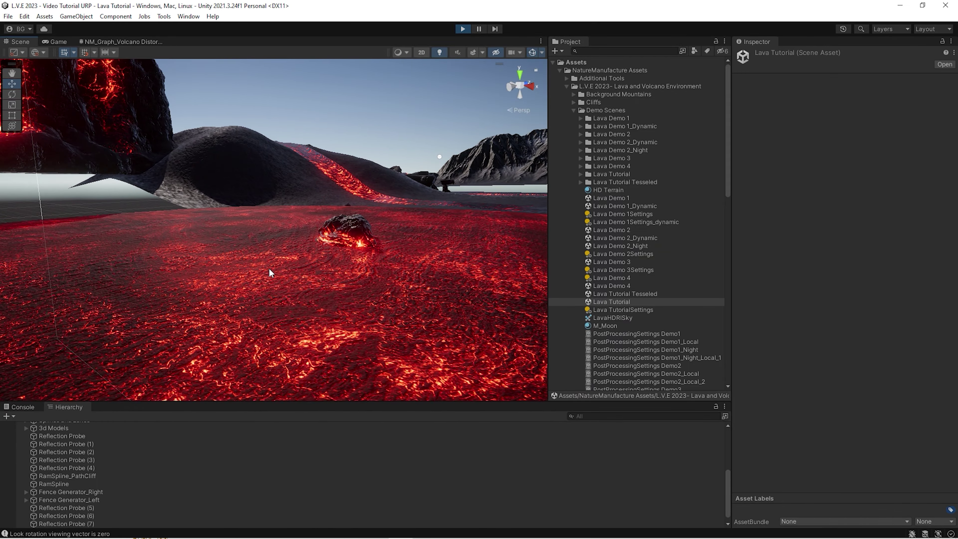
pyautogui.moveTo(271, 241); pyautogui.dragTo(273, 266, button='right')
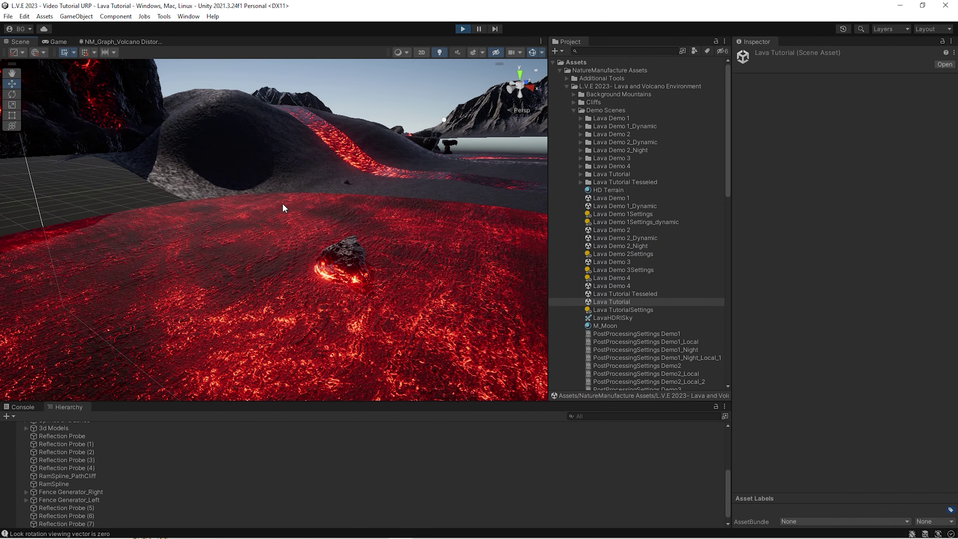
pyautogui.moveTo(283, 208); pyautogui.dragTo(289, 226, button='right')
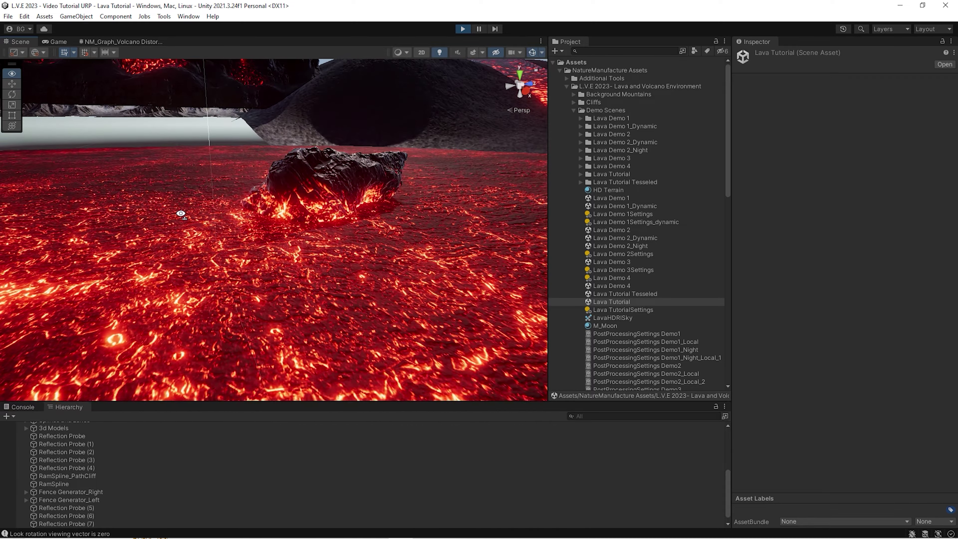
pyautogui.moveTo(181, 214); pyautogui.dragTo(394, 263, button='right')
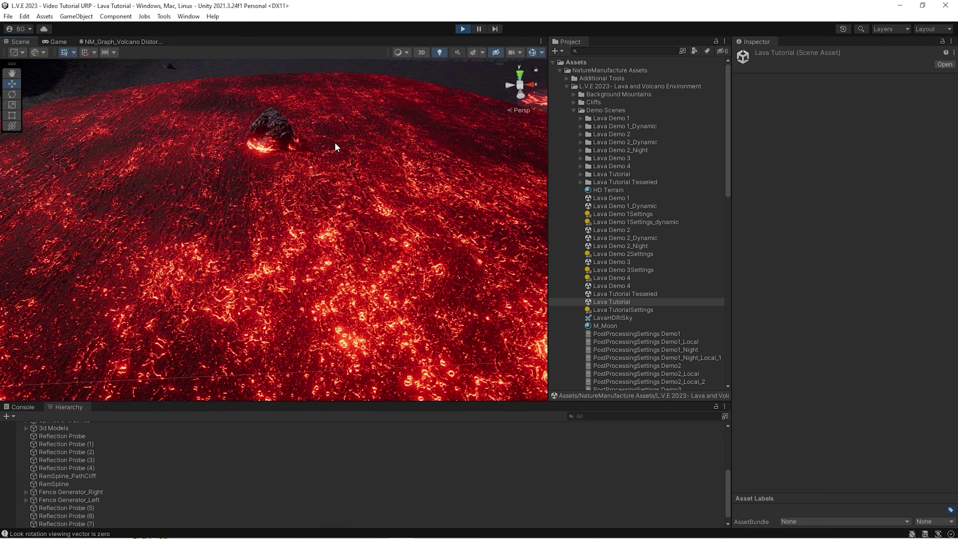
pyautogui.moveTo(264, 211); pyautogui.dragTo(379, 234, button='right')
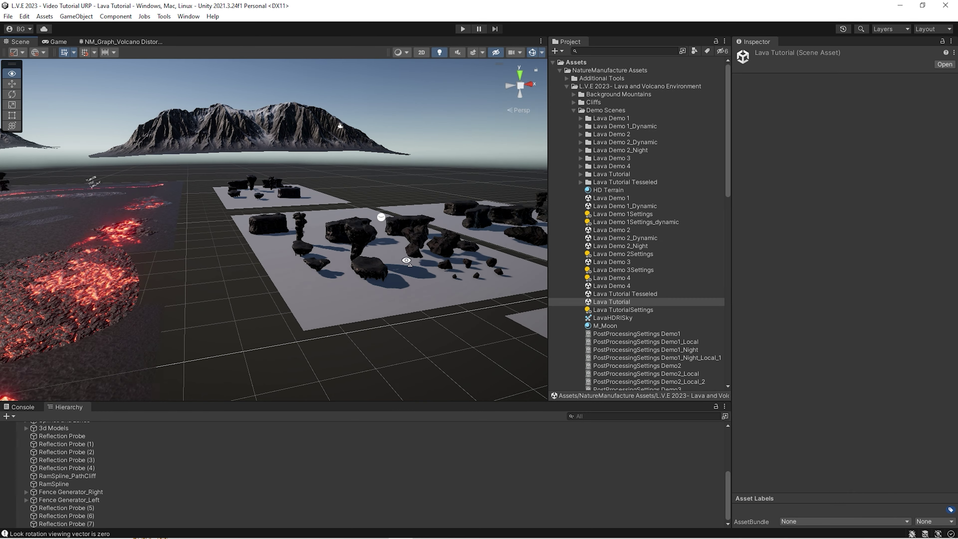
# Look over the Lava Tutorial scene outside Play mode, examining its rock models, lava river and glowing lava pools.
pyautogui.moveTo(406, 261); pyautogui.dragTo(280, 260, button='right')
pyautogui.moveTo(357, 277); pyautogui.dragTo(247, 262, button='right')
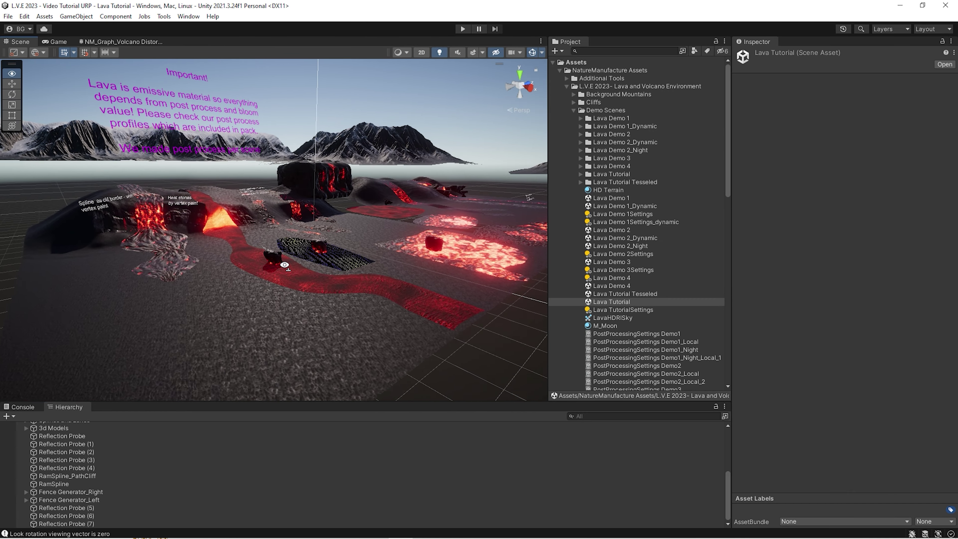
pyautogui.moveTo(284, 265); pyautogui.dragTo(320, 266, button='right')
pyautogui.press('w')
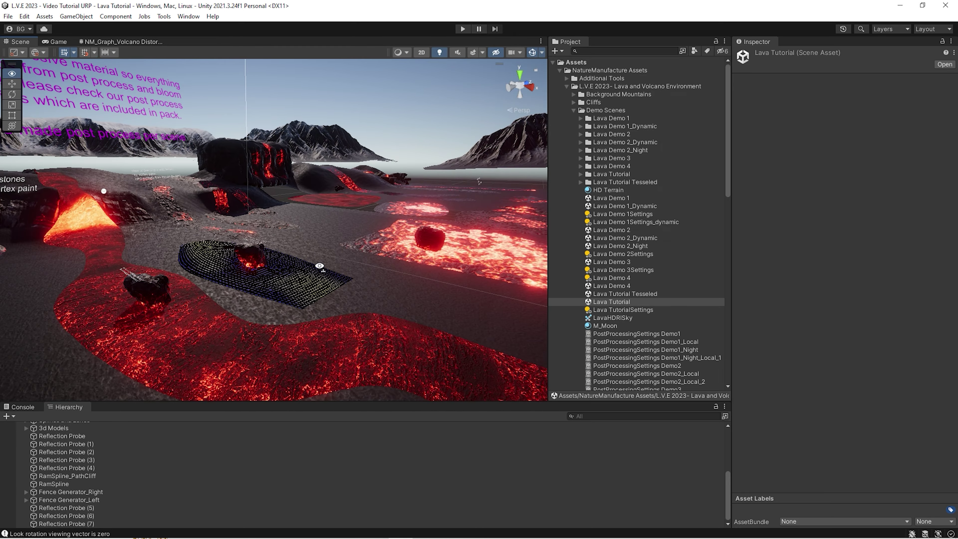
pyautogui.press('w')
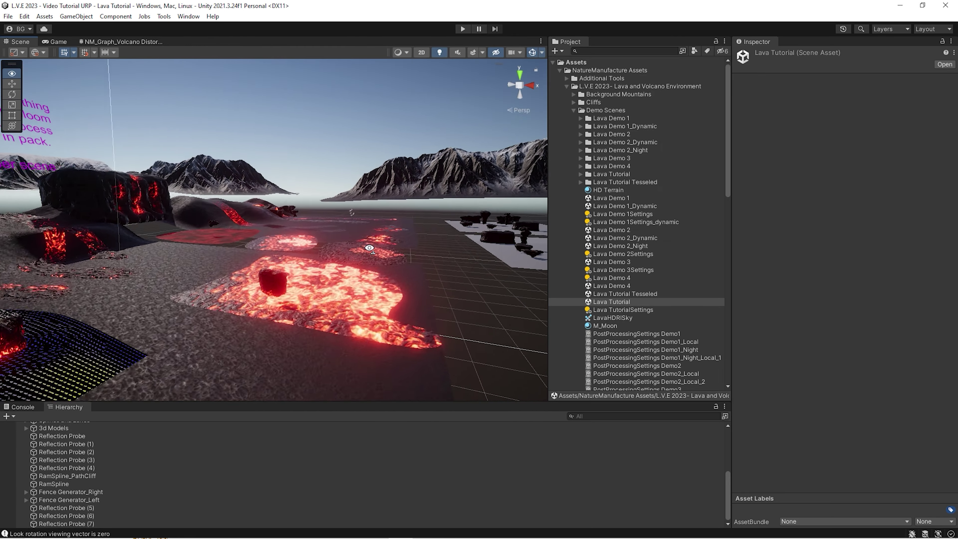
pyautogui.press('s')
pyautogui.press('w')
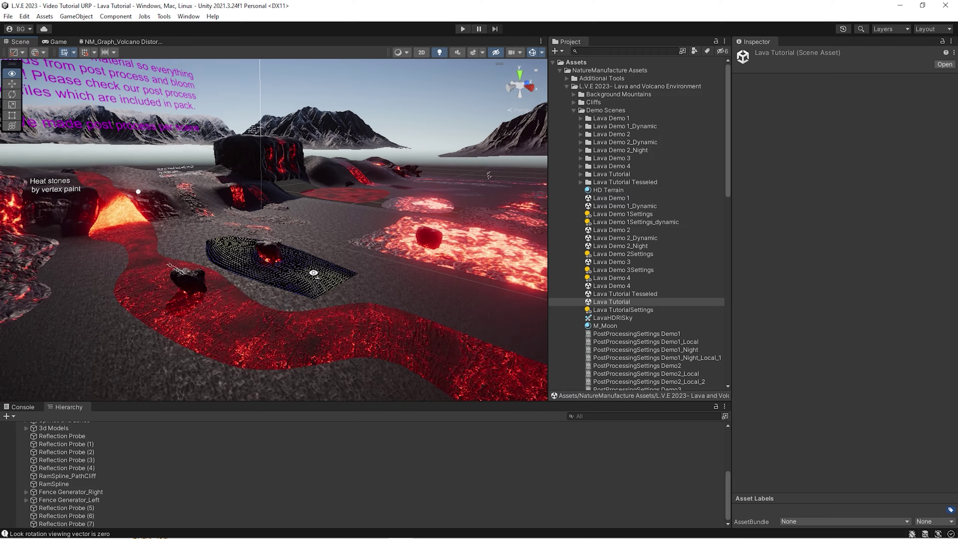